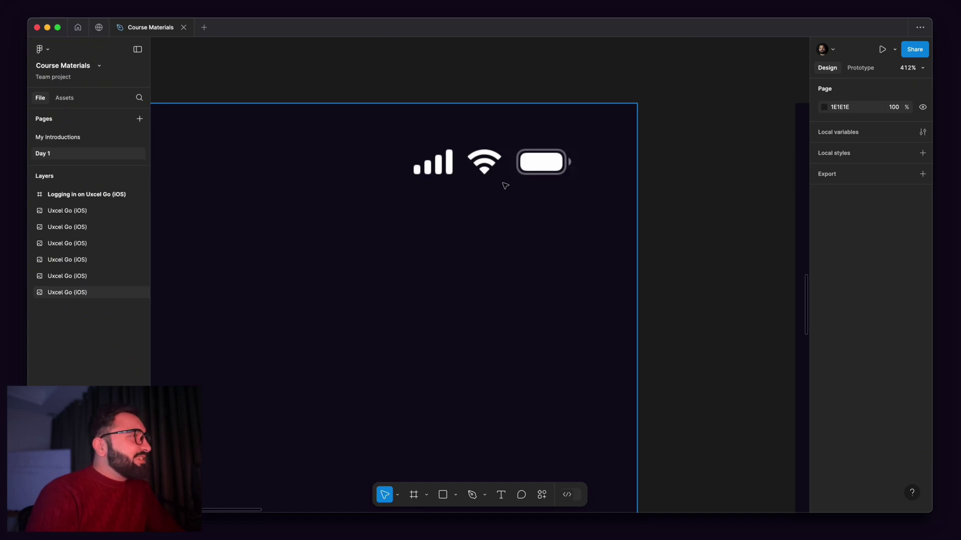
- Review the overall set of onboarding screens below the "Onboarding On Uxcel Go" banner
{"action": "scroll", "coordinate": [505, 186], "scroll_direction": "down", "scroll_amount": 10}
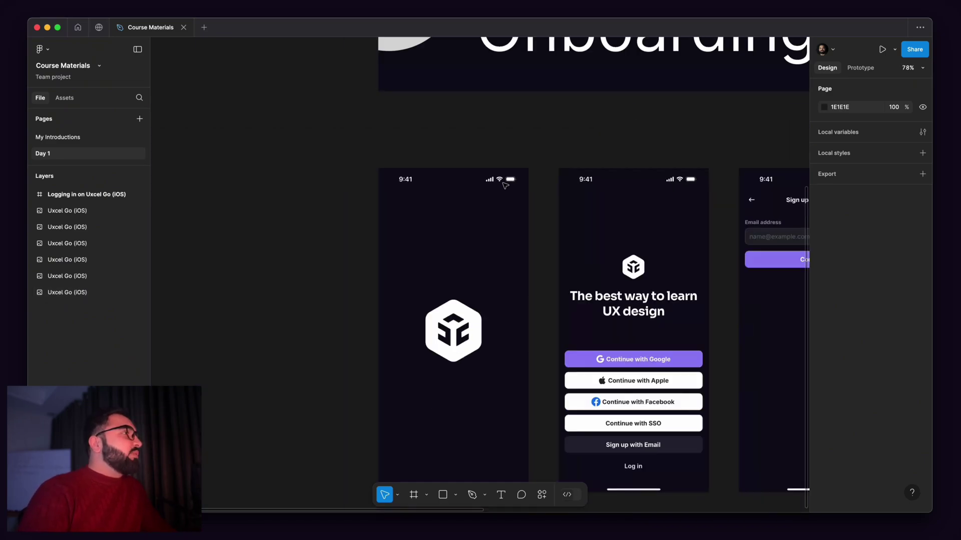
{"action": "scroll", "coordinate": [506, 186], "scroll_direction": "down", "scroll_amount": 5}
{"action": "scroll", "coordinate": [503, 165], "scroll_direction": "up", "scroll_amount": 4}
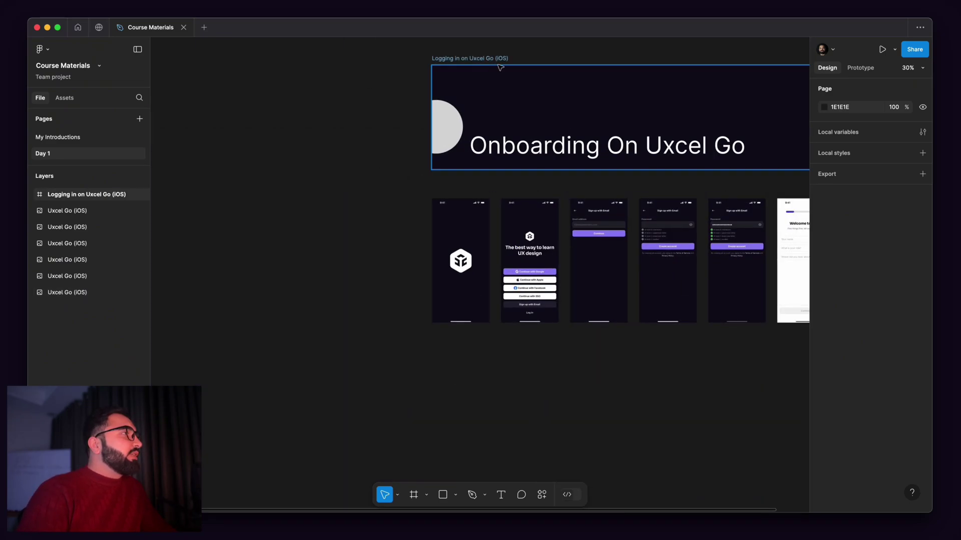
{"action": "scroll", "coordinate": [393, 210], "scroll_direction": "right", "scroll_amount": 5}
{"action": "scroll", "coordinate": [393, 210], "scroll_direction": "down", "scroll_amount": 3}
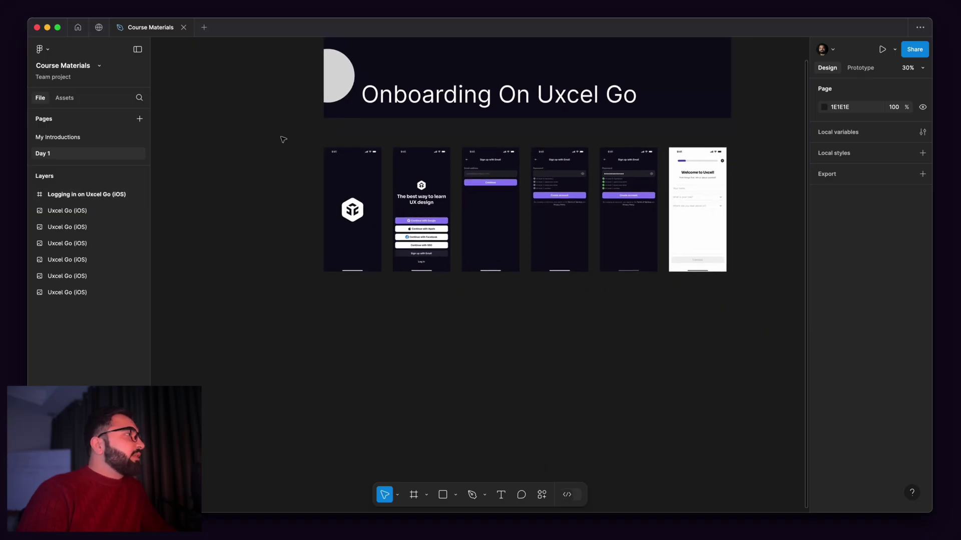
{"action": "left_click_drag", "start_coordinate": [187, 98], "coordinate": [773, 312]}
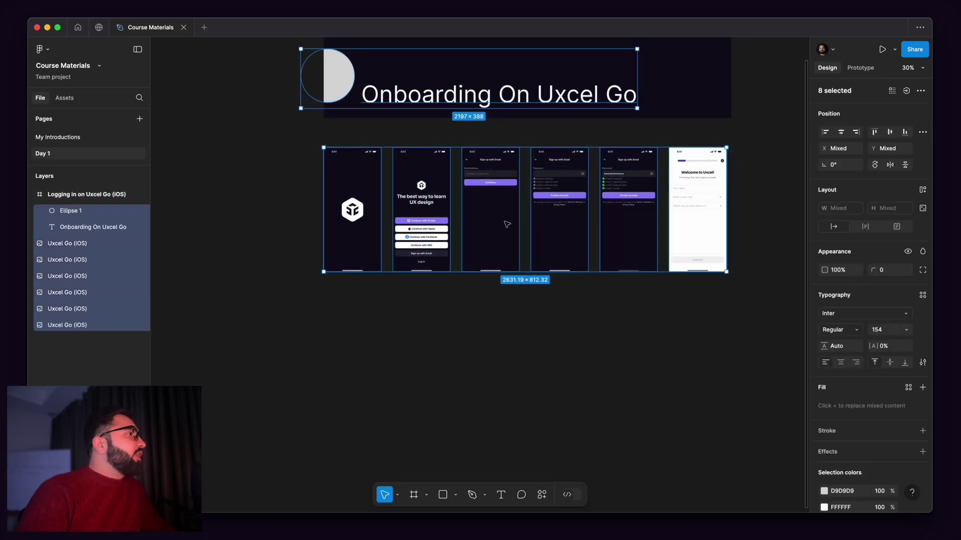
{"action": "scroll", "coordinate": [436, 200], "scroll_direction": "up", "scroll_amount": 1}
{"action": "scroll", "coordinate": [435, 200], "scroll_direction": "up", "scroll_amount": 3}
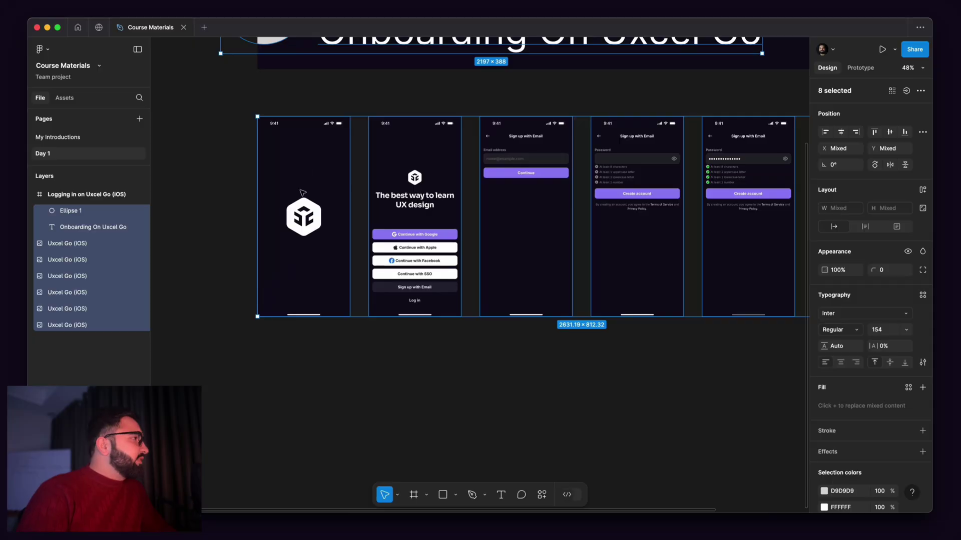
- Examine the onboarding screens one by one, from the splash logo through the sign-up options to the email and password forms
{"action": "left_click", "coordinate": [212, 122]}
{"action": "left_click_drag", "start_coordinate": [217, 111], "coordinate": [355, 323]}
{"action": "left_click_drag", "start_coordinate": [369, 89], "coordinate": [457, 328]}
{"action": "scroll", "coordinate": [401, 246], "scroll_direction": "up", "scroll_amount": 5}
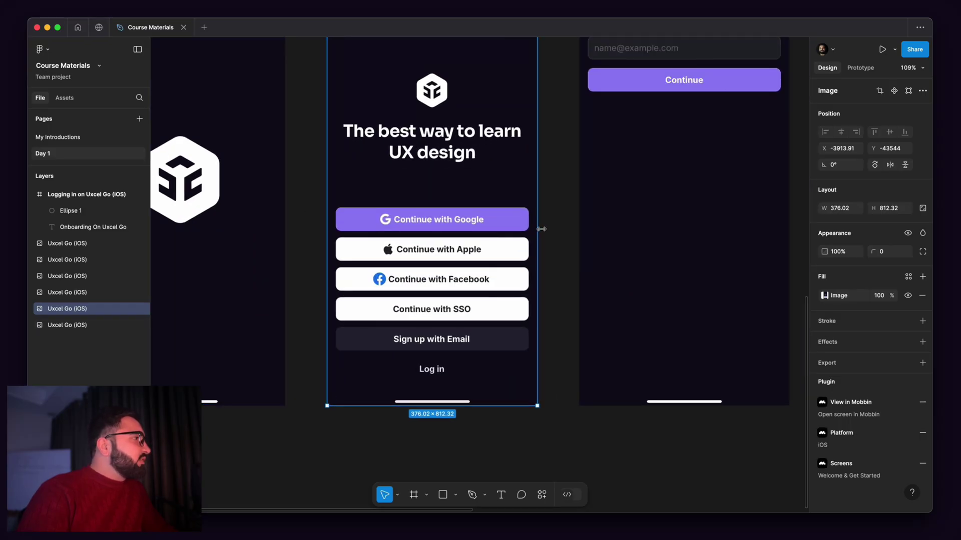
{"action": "scroll", "coordinate": [555, 229], "scroll_direction": "right", "scroll_amount": 5}
{"action": "scroll", "coordinate": [342, 210], "scroll_direction": "down", "scroll_amount": 5}
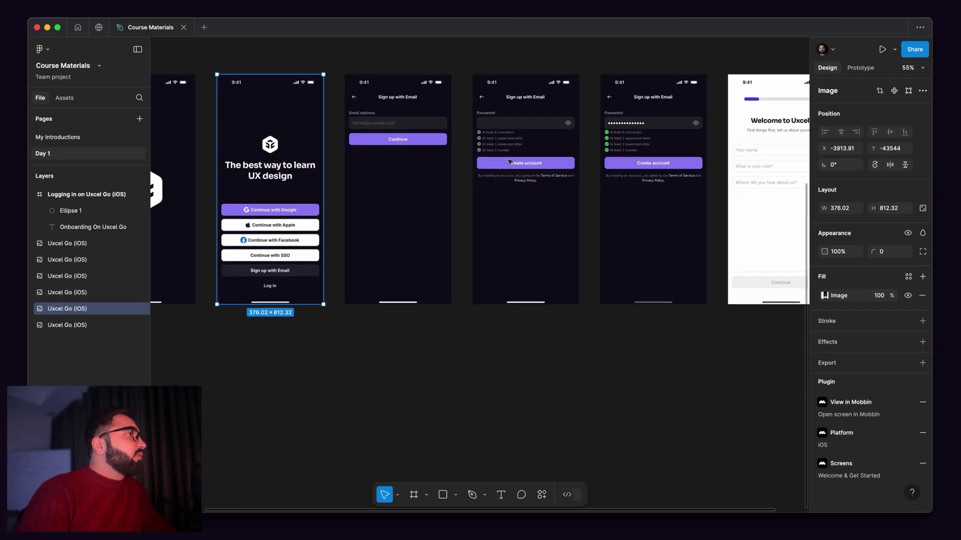
{"action": "scroll", "coordinate": [414, 121], "scroll_direction": "right", "scroll_amount": 4}
{"action": "scroll", "coordinate": [414, 120], "scroll_direction": "up", "scroll_amount": 1}
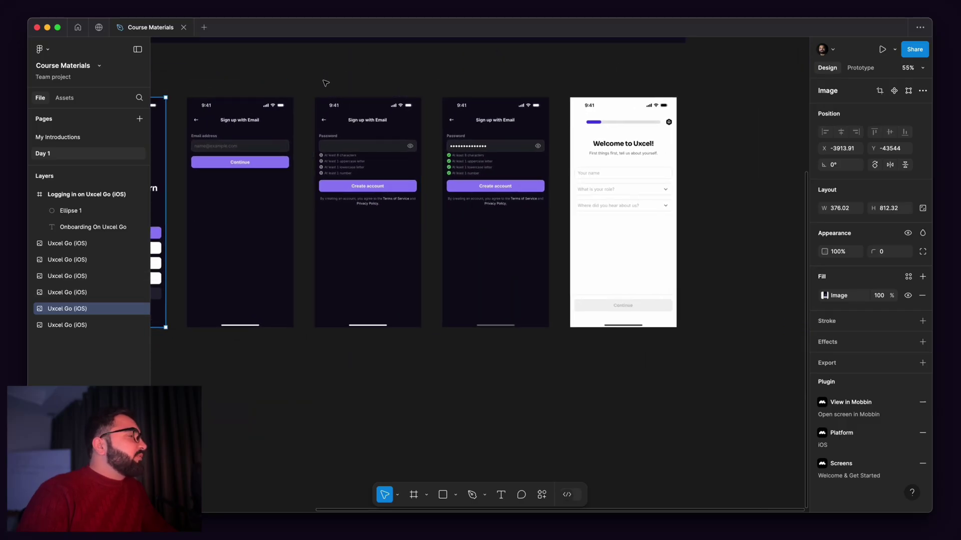
{"action": "left_click_drag", "start_coordinate": [324, 82], "coordinate": [423, 340]}
{"action": "scroll", "coordinate": [375, 145], "scroll_direction": "up", "scroll_amount": 3}
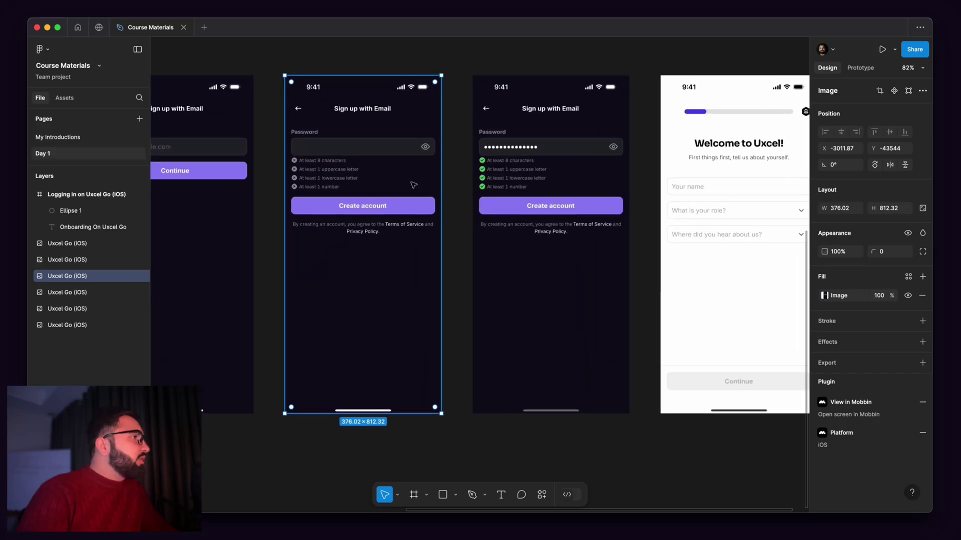
{"action": "scroll", "coordinate": [530, 193], "scroll_direction": "right", "scroll_amount": 4}
{"action": "scroll", "coordinate": [530, 193], "scroll_direction": "up", "scroll_amount": 1}
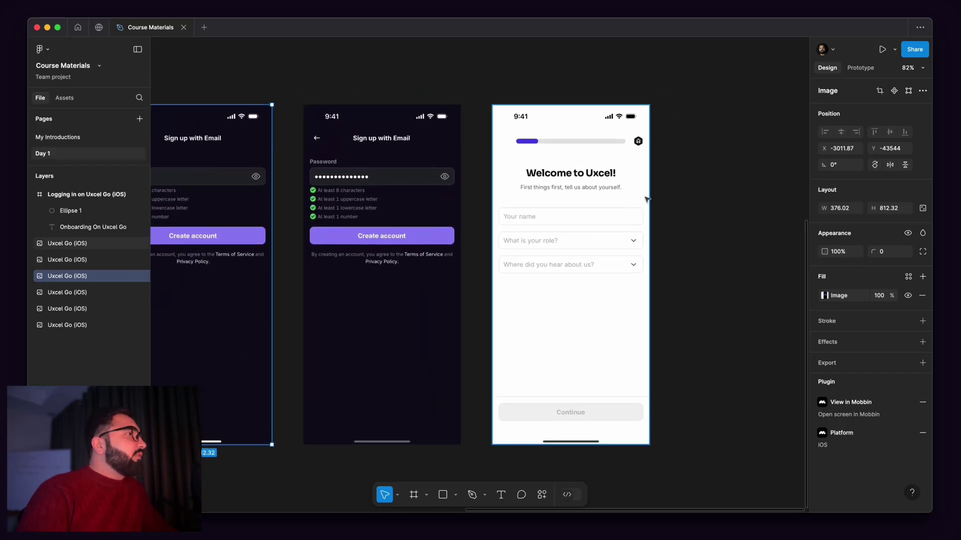
- Examine the white "Welcome to Uxcel!" screen and compare it with the preceding password and sign-up screens
{"action": "scroll", "coordinate": [647, 199], "scroll_direction": "down", "scroll_amount": 2}
{"action": "left_click_drag", "start_coordinate": [674, 102], "coordinate": [518, 432]}
{"action": "scroll", "coordinate": [553, 392], "scroll_direction": "left", "scroll_amount": 4}
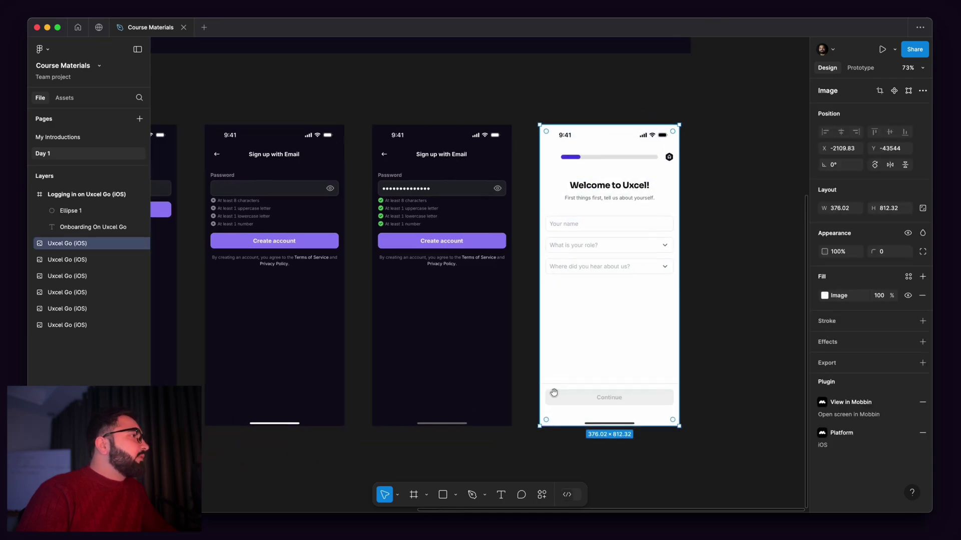
{"action": "scroll", "coordinate": [585, 249], "scroll_direction": "down", "scroll_amount": 1}
{"action": "scroll", "coordinate": [593, 230], "scroll_direction": "right", "scroll_amount": 4}
{"action": "scroll", "coordinate": [593, 230], "scroll_direction": "up", "scroll_amount": 1}
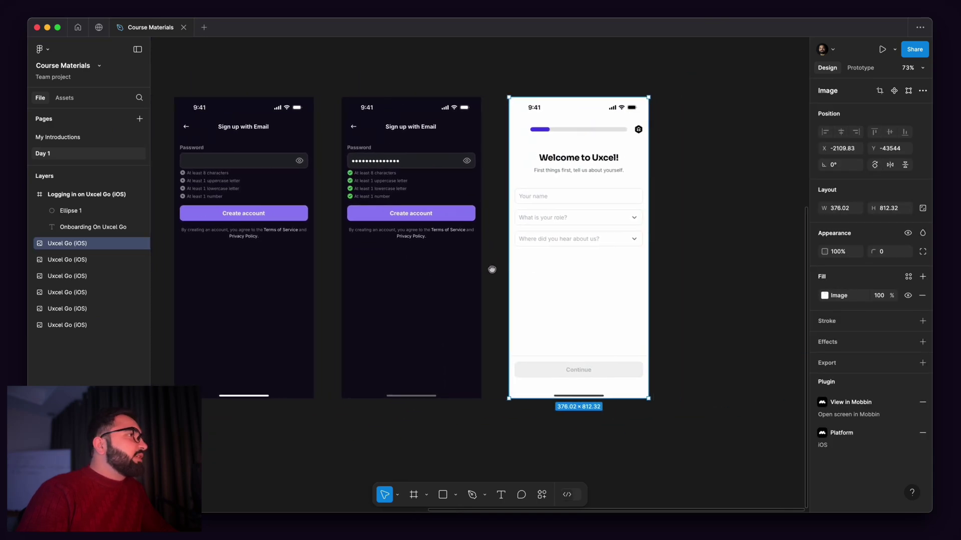
{"action": "left_click_drag", "start_coordinate": [703, 89], "coordinate": [503, 411]}
{"action": "scroll", "coordinate": [493, 307], "scroll_direction": "down", "scroll_amount": 2}
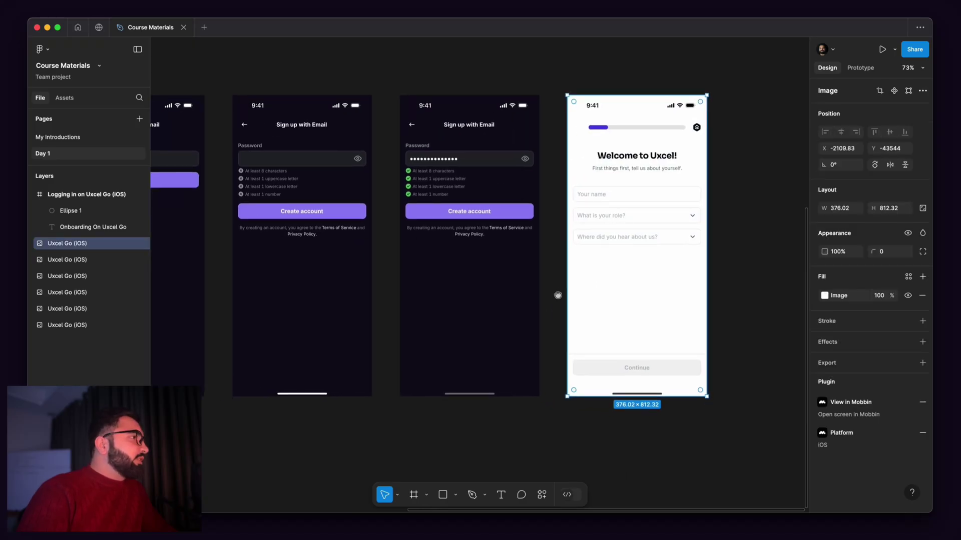
{"action": "scroll", "coordinate": [558, 296], "scroll_direction": "left", "scroll_amount": 4}
{"action": "scroll", "coordinate": [300, 295], "scroll_direction": "left", "scroll_amount": 5}
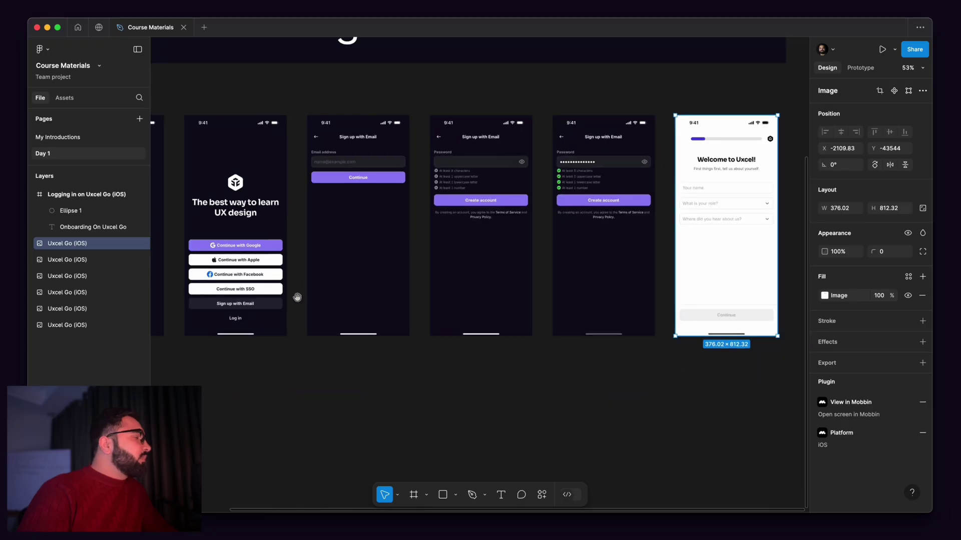
- Inspect the status bar of the splash screen up close, focusing on the shapes that make up the battery icon
{"action": "scroll", "coordinate": [429, 178], "scroll_direction": "up", "scroll_amount": 3}
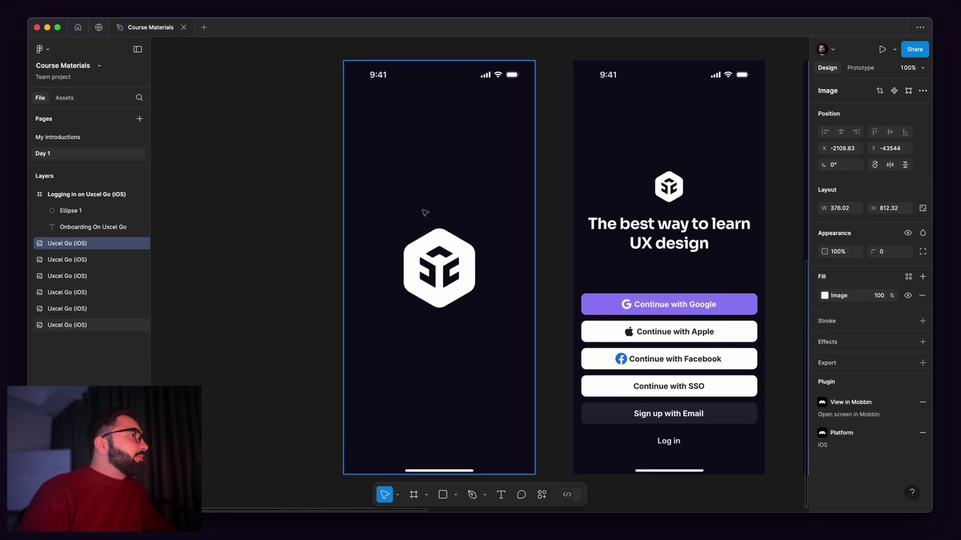
{"action": "left_click_drag", "start_coordinate": [425, 141], "coordinate": [416, 194]}
{"action": "scroll", "coordinate": [397, 125], "scroll_direction": "up", "scroll_amount": 5}
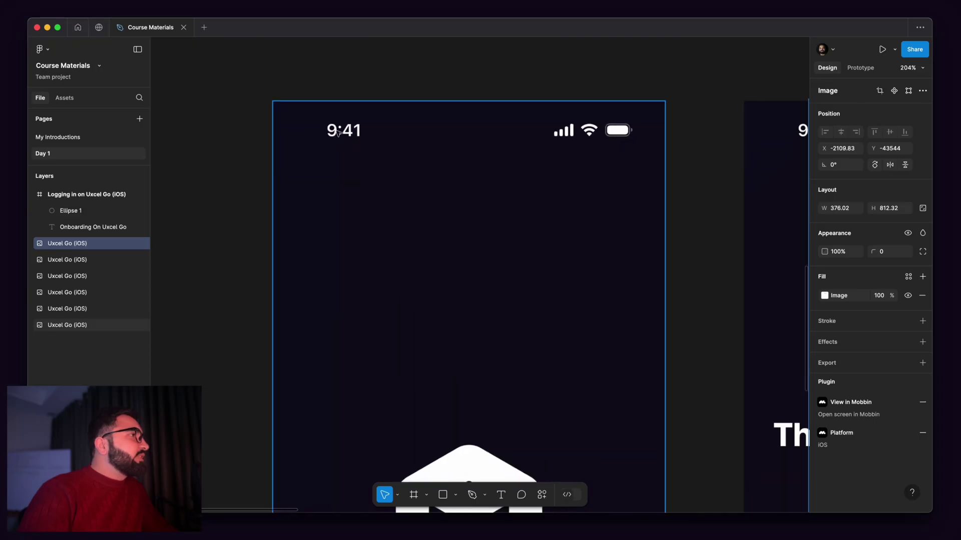
{"action": "scroll", "coordinate": [645, 133], "scroll_direction": "up", "scroll_amount": 5}
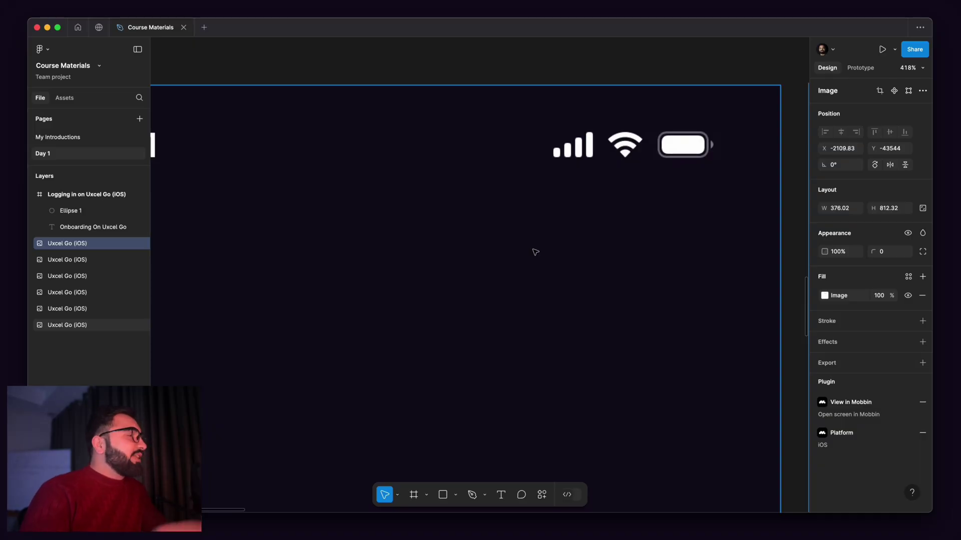
{"action": "scroll", "coordinate": [725, 137], "scroll_direction": "up", "scroll_amount": 10}
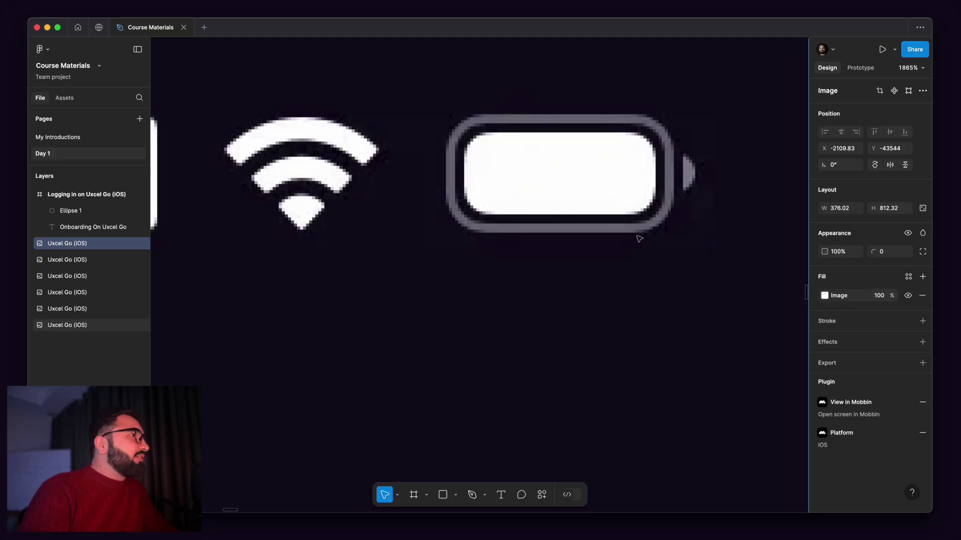
{"action": "scroll", "coordinate": [691, 171], "scroll_direction": "up", "scroll_amount": 5}
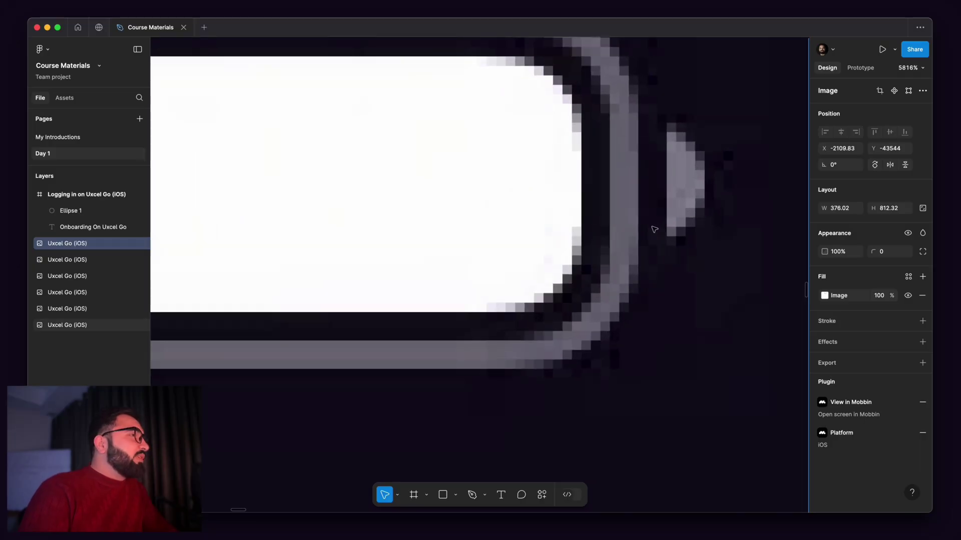
{"action": "scroll", "coordinate": [676, 196], "scroll_direction": "down", "scroll_amount": 3}
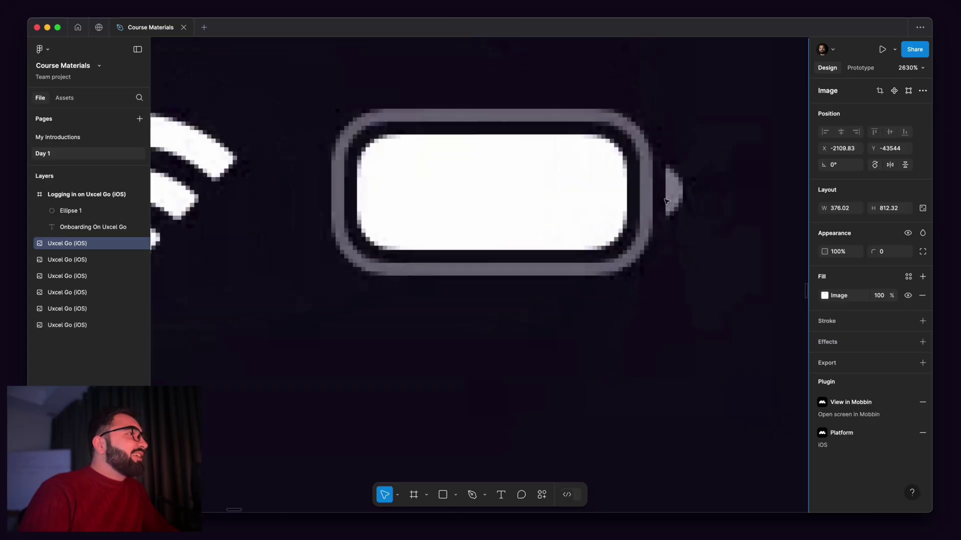
{"action": "left_click_drag", "start_coordinate": [424, 257], "coordinate": [455, 327]}
{"action": "scroll", "coordinate": [454, 328], "scroll_direction": "down", "scroll_amount": 1}
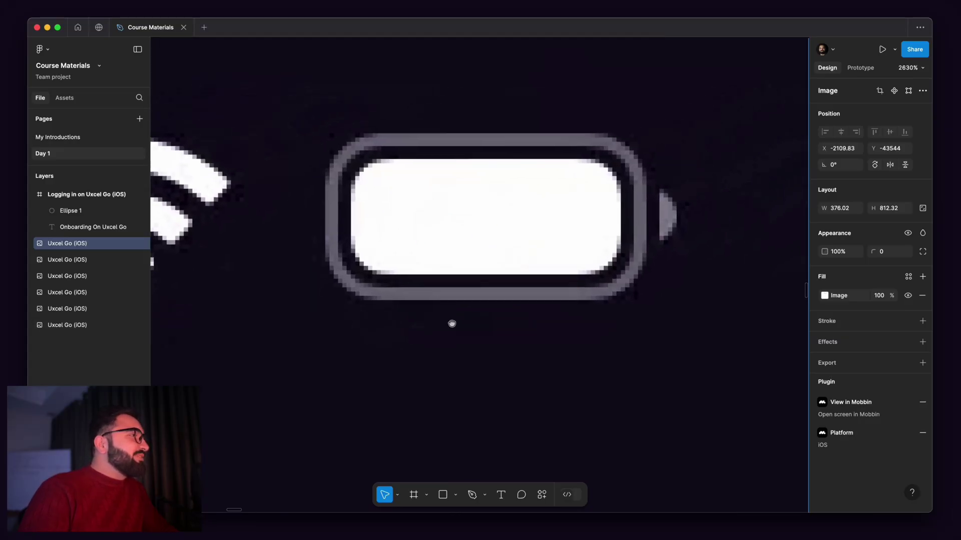
{"action": "scroll", "coordinate": [451, 324], "scroll_direction": "up", "scroll_amount": 2}
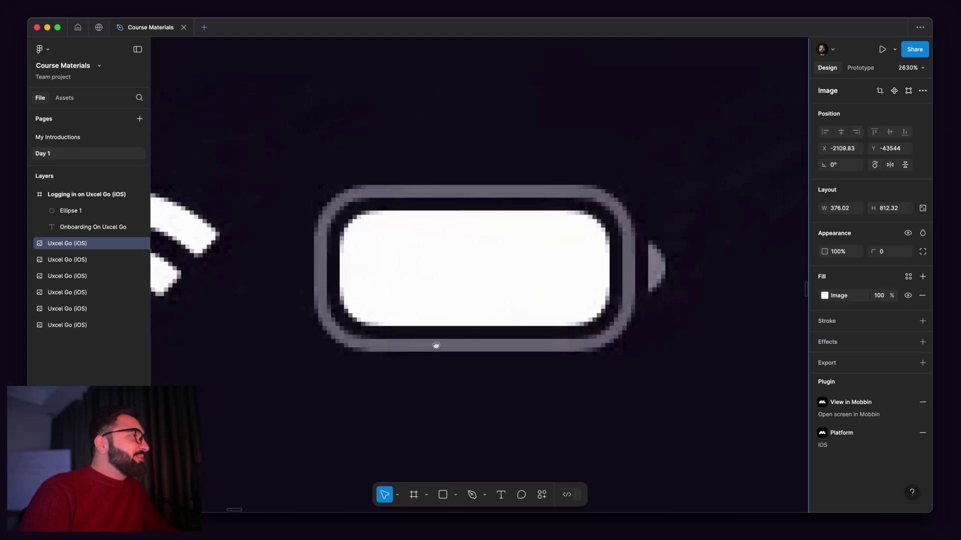
- Draw a rectangle about 20 × 8 over the white inner fill of the battery icon
{"action": "left_click", "coordinate": [443, 496]}
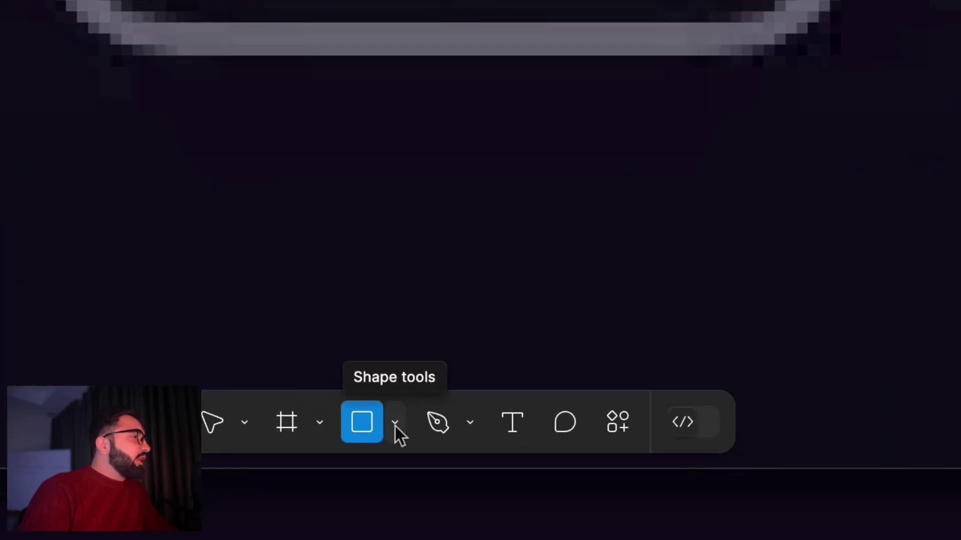
{"action": "left_click", "coordinate": [395, 424]}
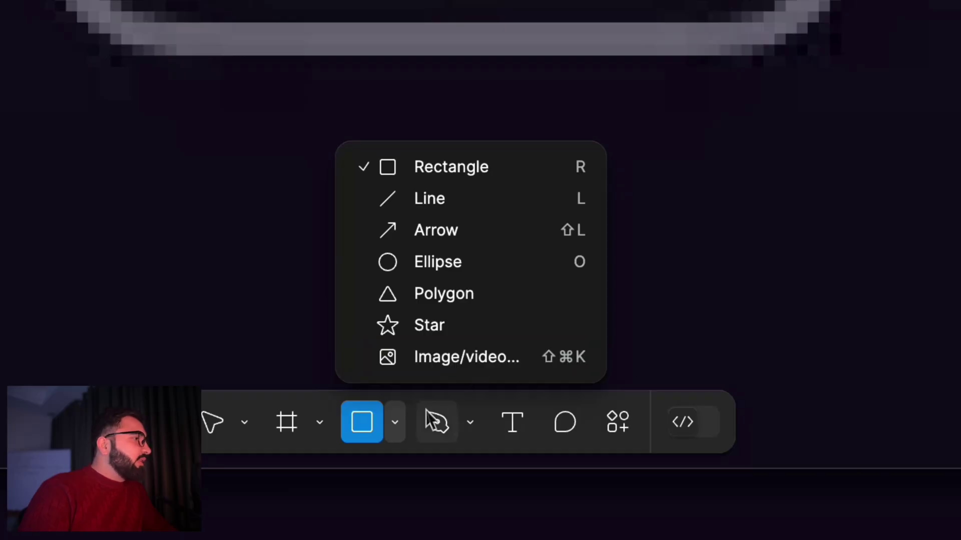
{"action": "left_click", "coordinate": [436, 176]}
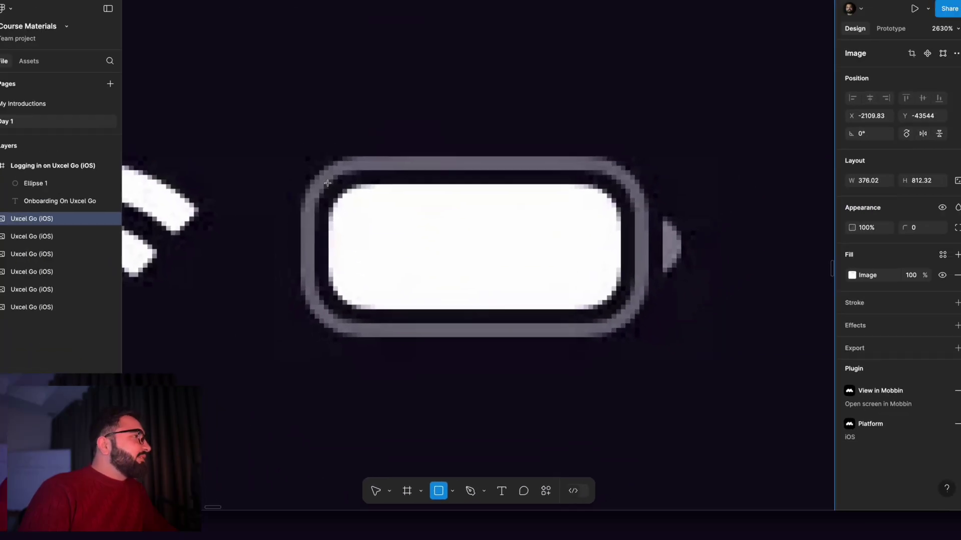
{"action": "mouse_move", "coordinate": [337, 216]}
{"action": "left_mouse_down"}
{"action": "mouse_move", "coordinate": [587, 307]}
{"action": "mouse_move", "coordinate": [606, 324]}
{"action": "left_mouse_up"}
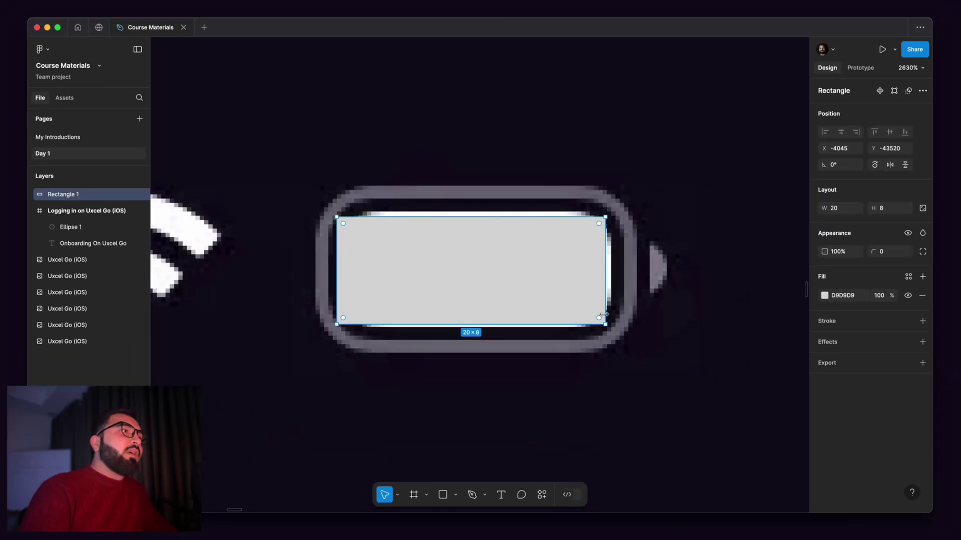
- Try nudging the rectangle 2 px down against the battery's white fill, and return it to its original position
{"action": "scroll", "coordinate": [370, 220], "scroll_direction": "up", "scroll_amount": 5}
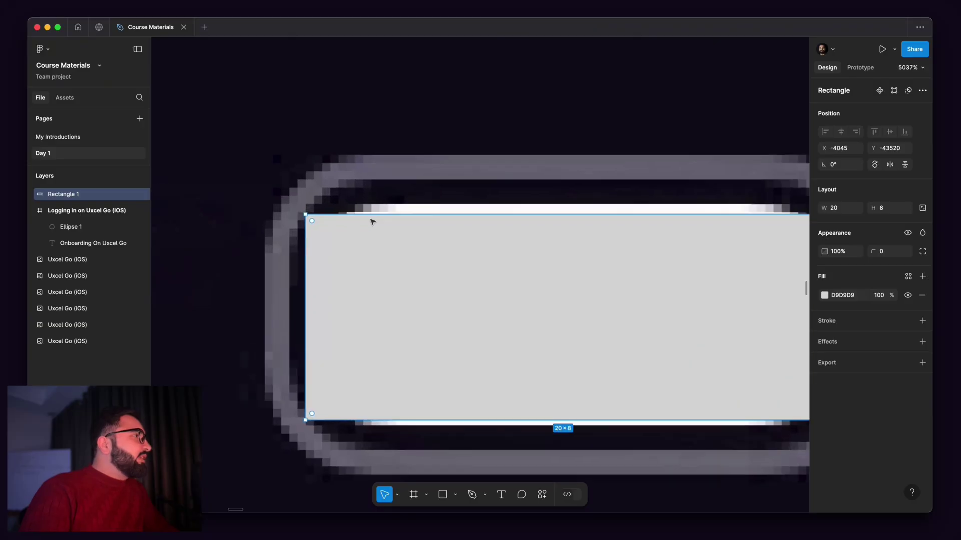
{"action": "scroll", "coordinate": [371, 219], "scroll_direction": "down", "scroll_amount": 3}
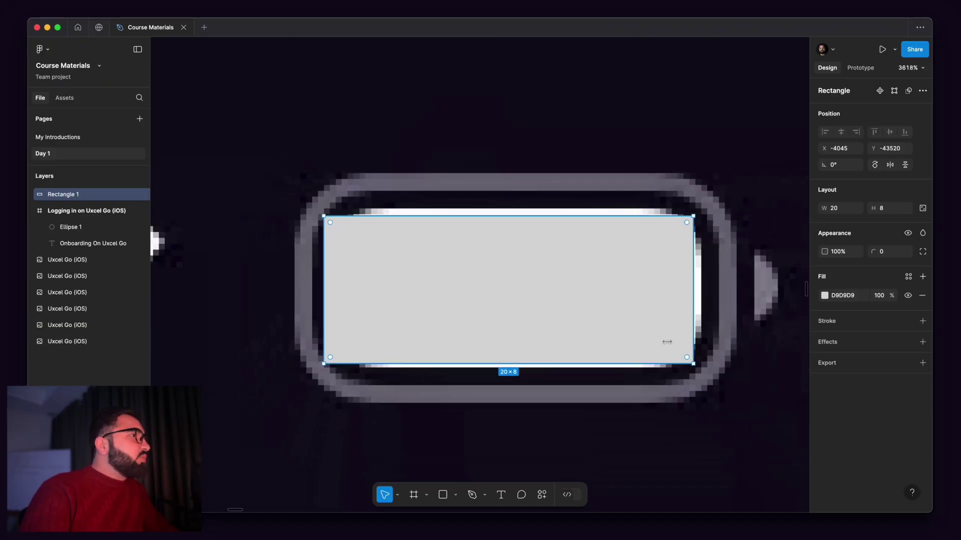
{"action": "scroll", "coordinate": [713, 218], "scroll_direction": "up", "scroll_amount": 3}
{"action": "key", "text": "Down"}
{"action": "key", "text": "Down"}
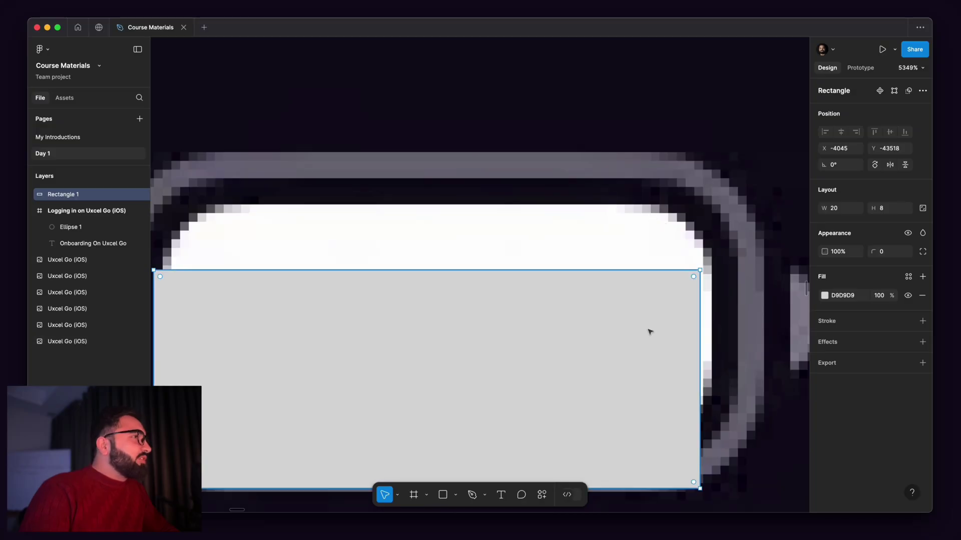
{"action": "scroll", "coordinate": [650, 331], "scroll_direction": "down", "scroll_amount": 3}
{"action": "key", "text": "Up"}
{"action": "key", "text": "Up"}
{"action": "scroll", "coordinate": [358, 235], "scroll_direction": "down", "scroll_amount": 2}
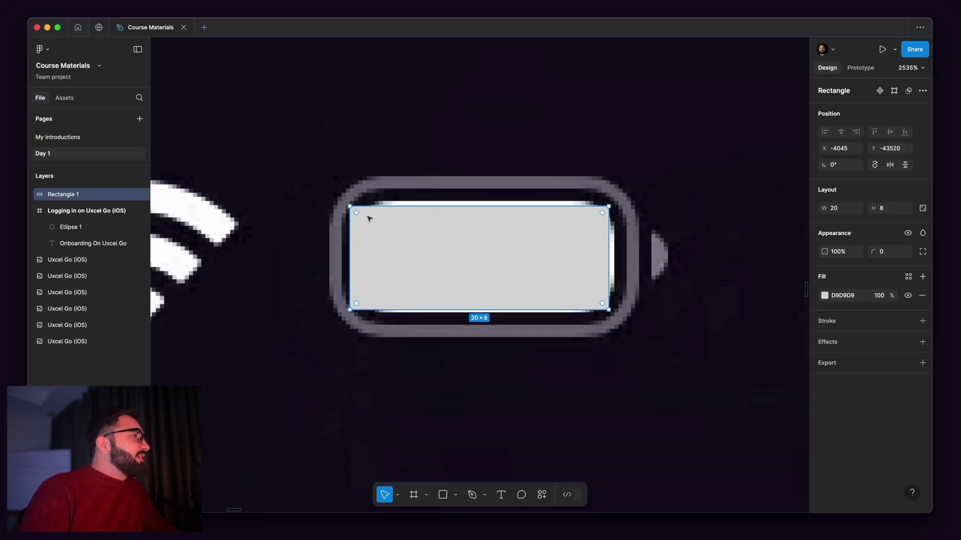
- Round the corners of the 20 × 8 rectangle over the battery's inner fill to a radius of 2
{"action": "scroll", "coordinate": [359, 234], "scroll_direction": "up", "scroll_amount": 3}
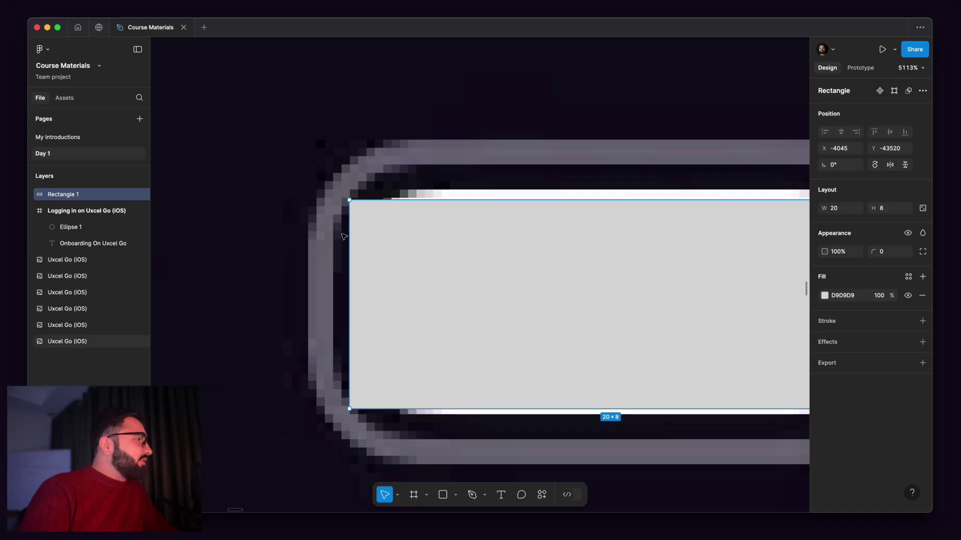
{"action": "scroll", "coordinate": [345, 216], "scroll_direction": "down", "scroll_amount": 2}
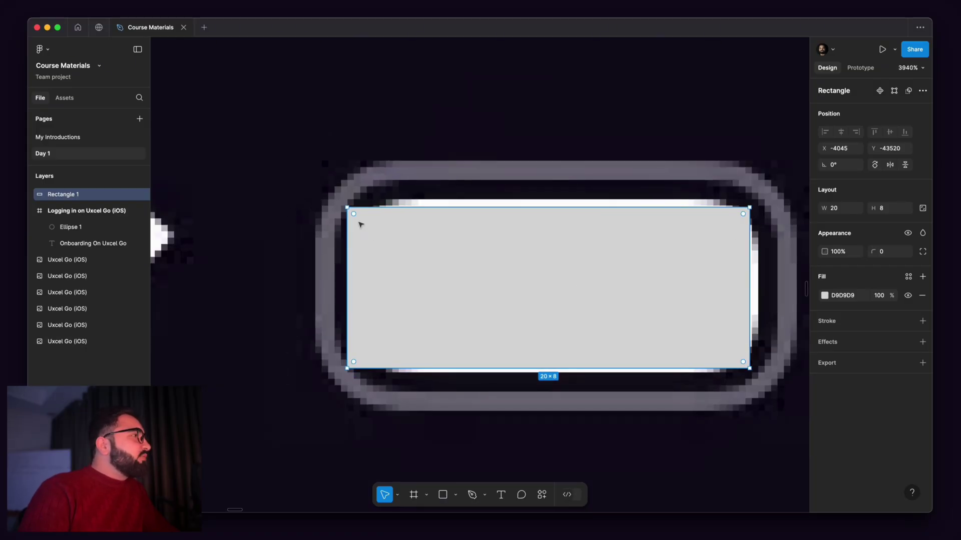
{"action": "mouse_move", "coordinate": [355, 216]}
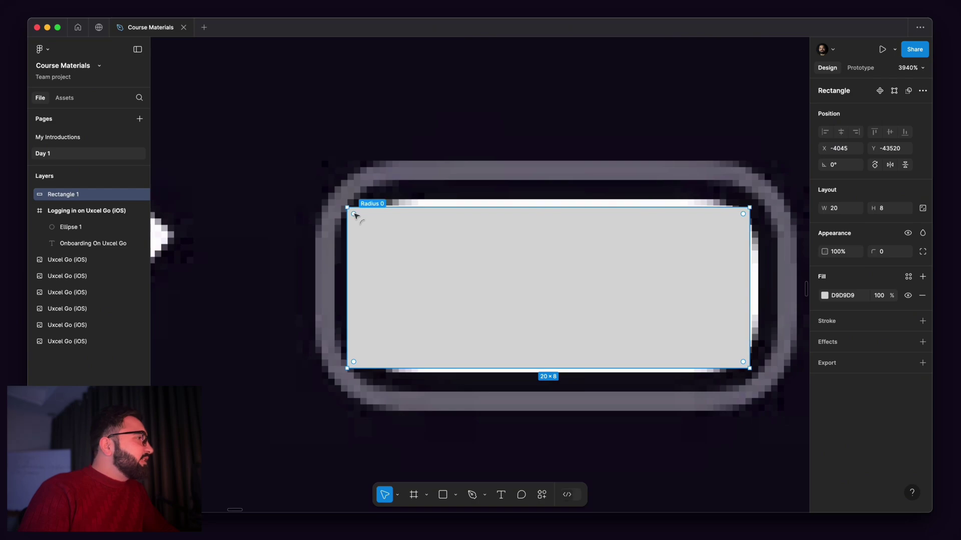
{"action": "left_click_drag", "start_coordinate": [353, 214], "coordinate": [378, 243]}
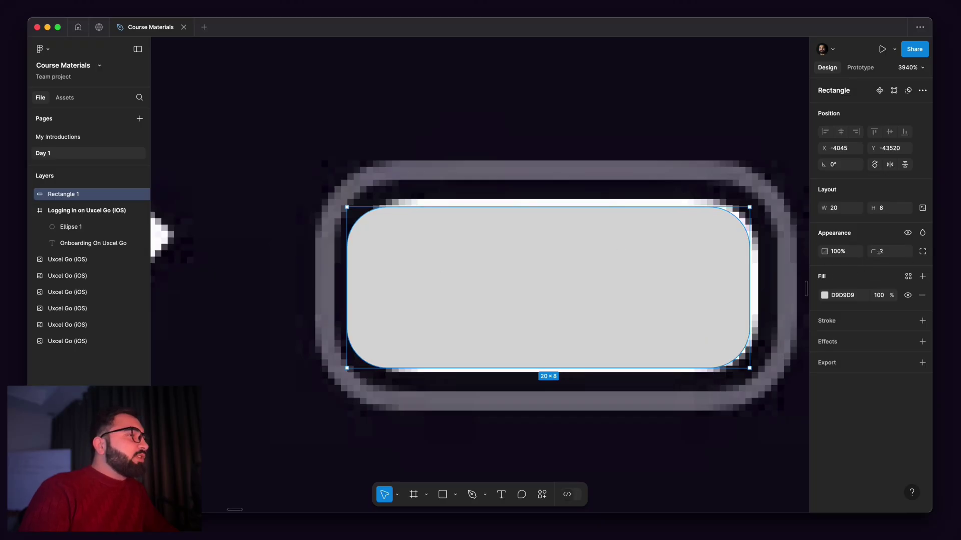
- Try corner radii between 0 and 9 on the inner battery rectangle, and return the radius to 2
{"action": "left_click", "coordinate": [880, 252]}
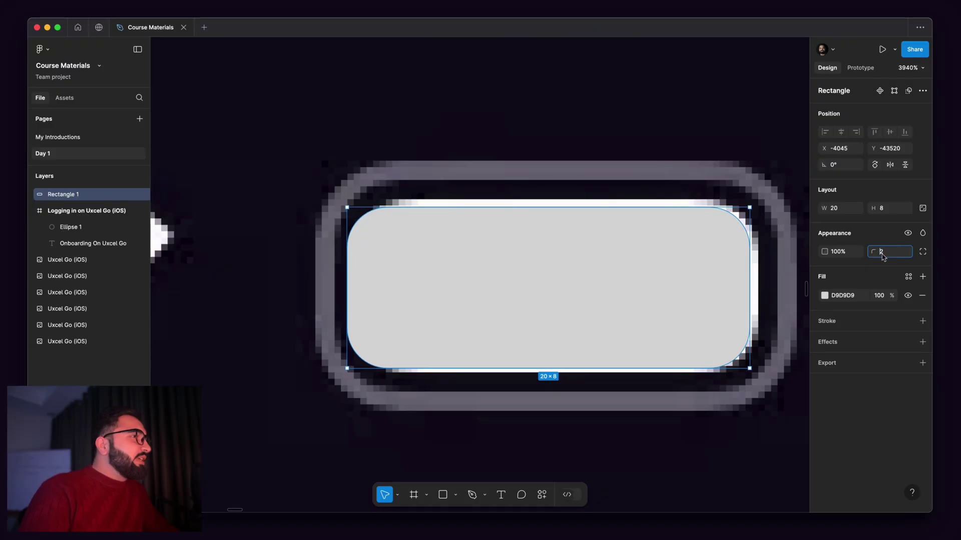
{"action": "left_click_drag", "start_coordinate": [883, 256], "coordinate": [843, 257]}
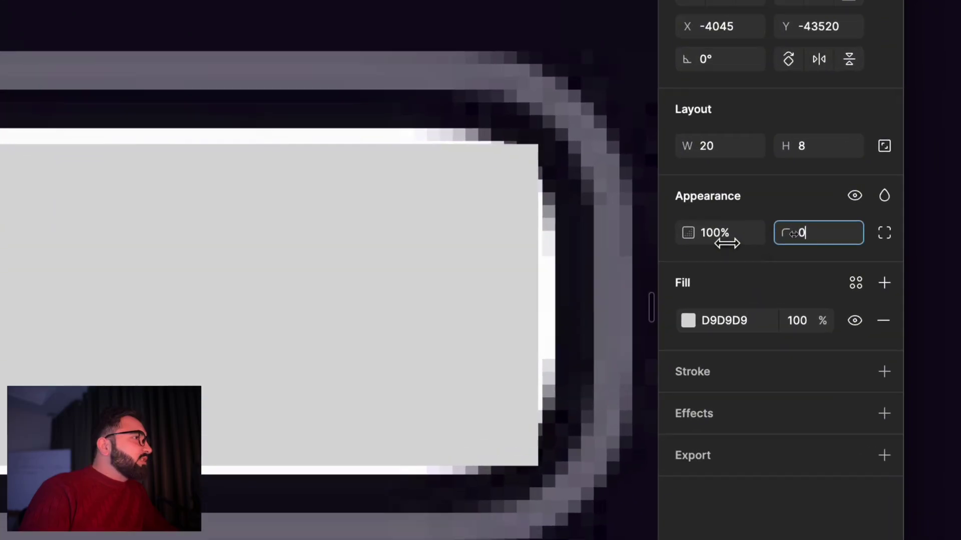
{"action": "left_click_drag", "start_coordinate": [727, 244], "coordinate": [361, 237]}
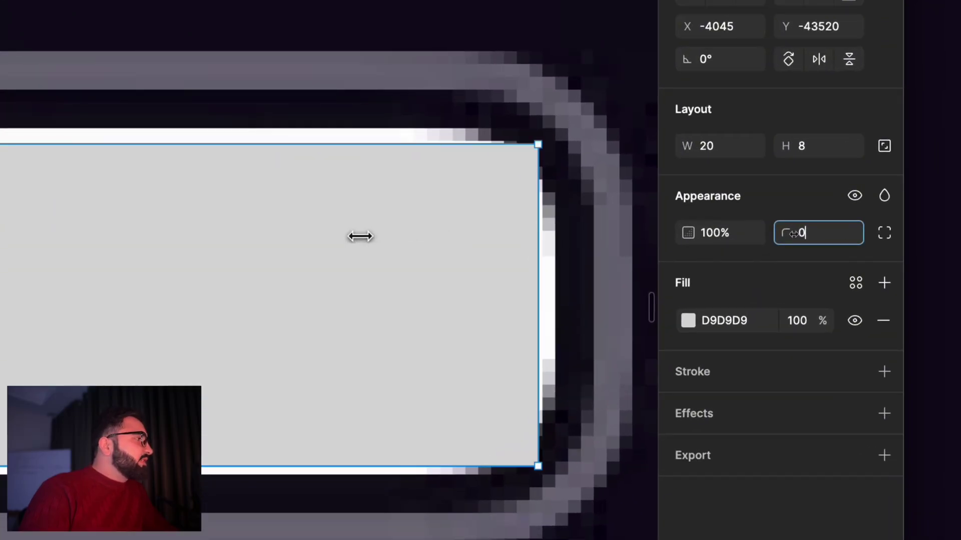
{"action": "key", "text": "Up"}
{"action": "key", "text": "Up"}
{"action": "key", "text": "Up"}
{"action": "key", "text": "Up"}
{"action": "key", "text": "Up"}
{"action": "key", "text": "Up"}
{"action": "key", "text": "Up"}
{"action": "key", "text": "Up"}
{"action": "key", "text": "Up"}
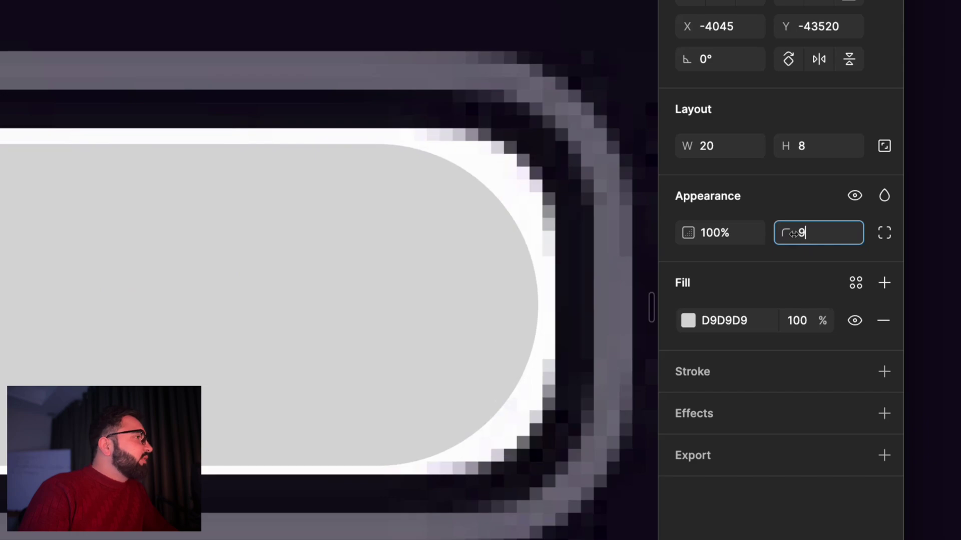
{"action": "left_click_drag", "start_coordinate": [317, 319], "coordinate": [292, 293]}
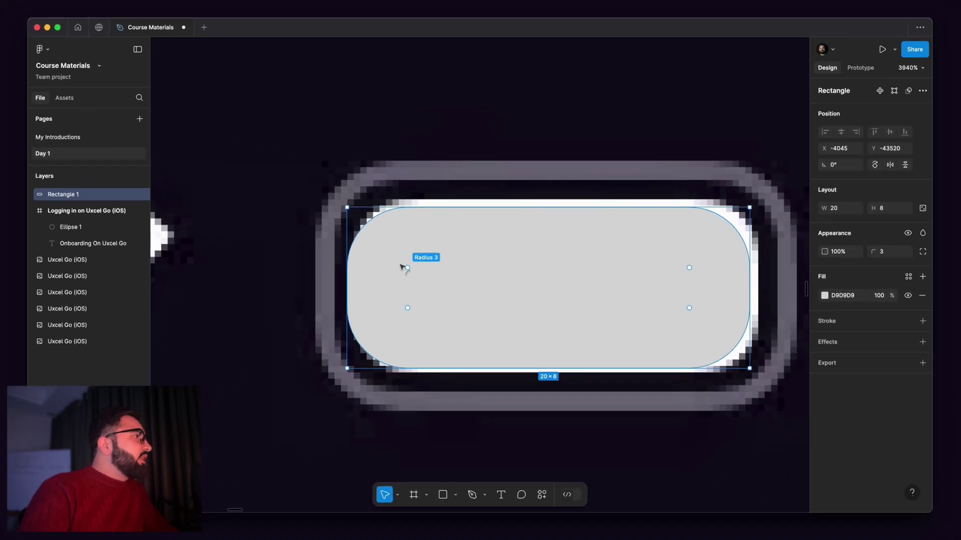
{"action": "left_click_drag", "start_coordinate": [403, 267], "coordinate": [391, 256]}
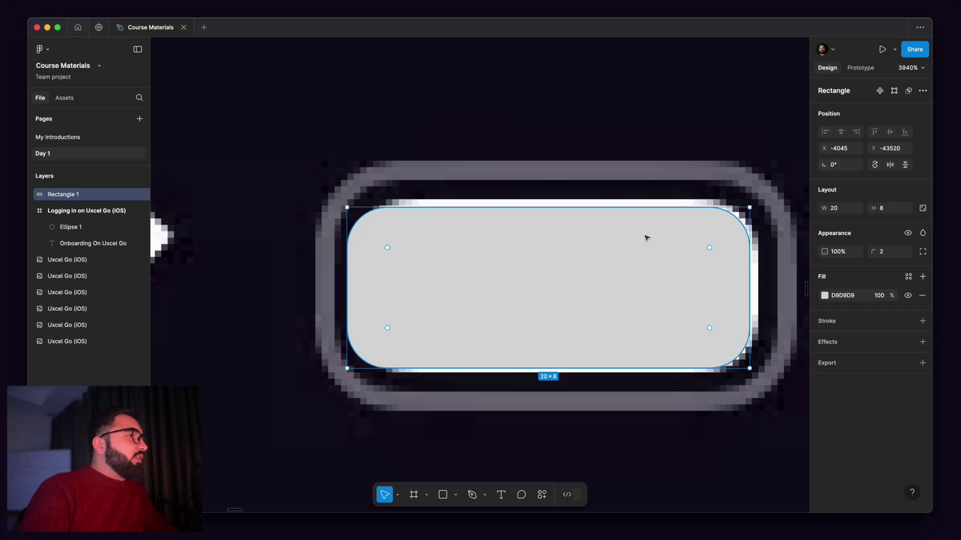
- Shift the rounded rectangle 1 px down to uncover the upper part of the battery's white fill
{"action": "scroll", "coordinate": [633, 212], "scroll_direction": "up", "scroll_amount": 5}
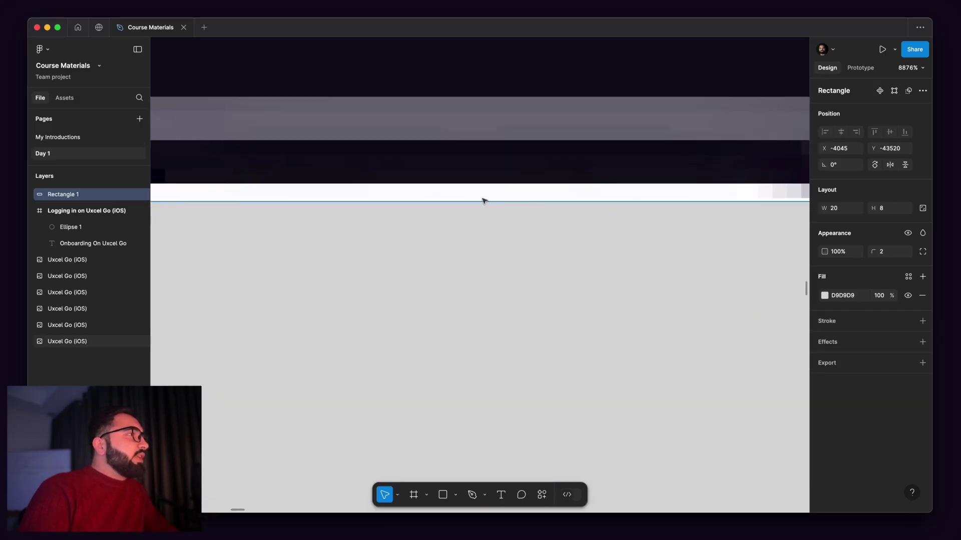
{"action": "scroll", "coordinate": [555, 223], "scroll_direction": "down", "scroll_amount": 4}
{"action": "left_click_drag", "start_coordinate": [547, 230], "coordinate": [553, 253]}
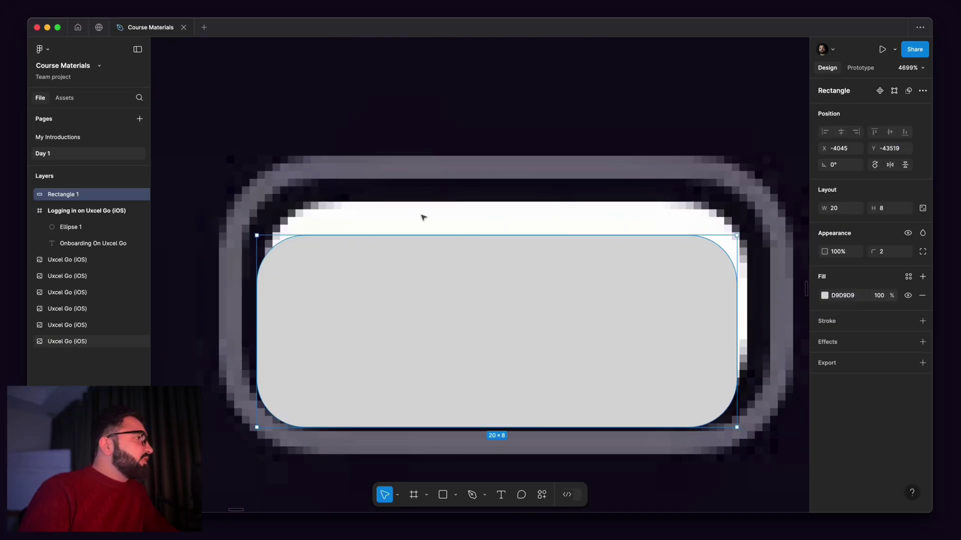
{"action": "mouse_move", "coordinate": [420, 262]}
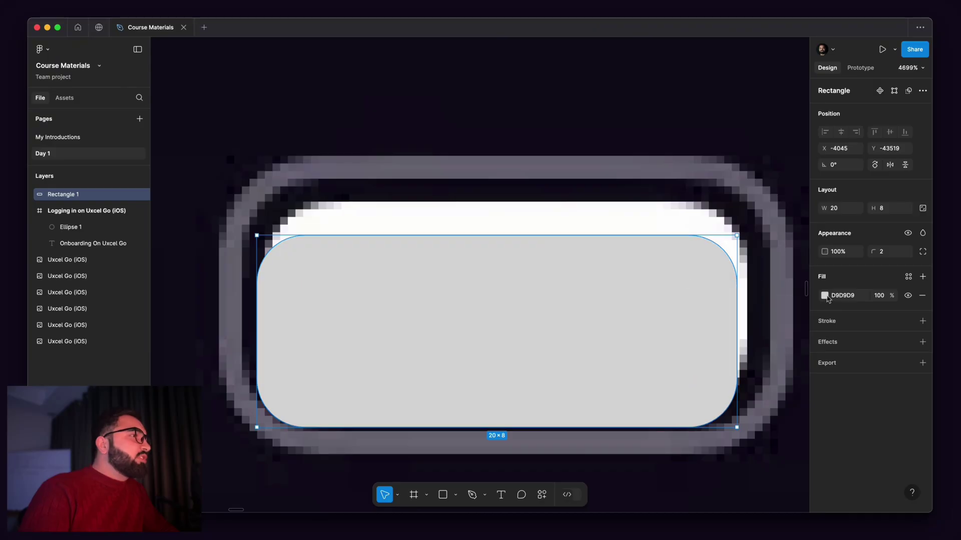
- Set the rectangle's fill to FFFDFD, sampled from the screenshot's white battery fill, and move the rectangle 1 px up
{"action": "left_click", "coordinate": [825, 296]}
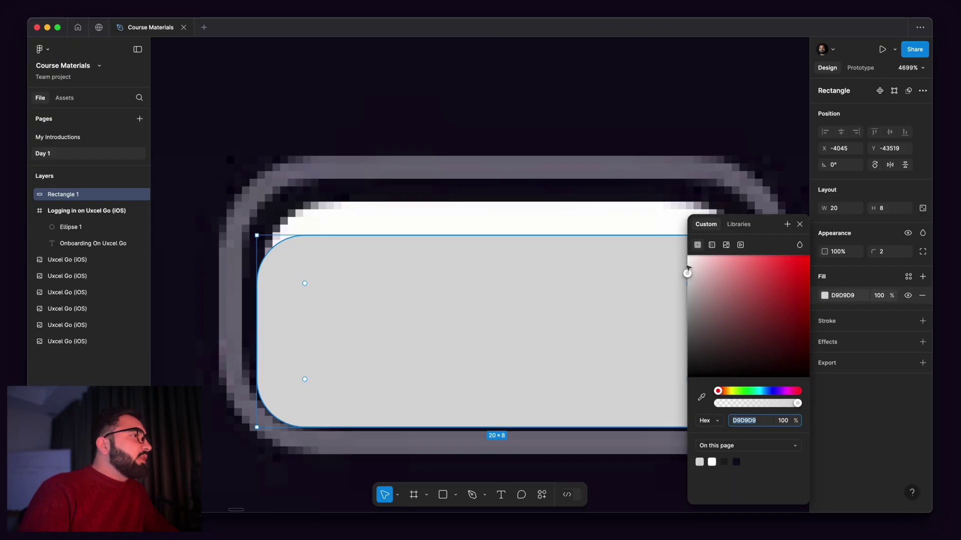
{"action": "left_click_drag", "start_coordinate": [693, 273], "coordinate": [624, 227]}
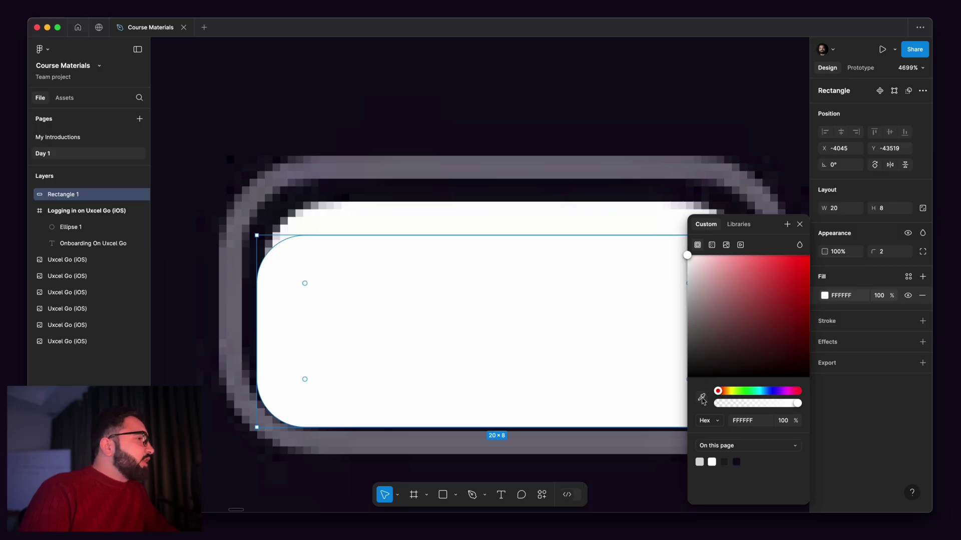
{"action": "left_click", "coordinate": [702, 398]}
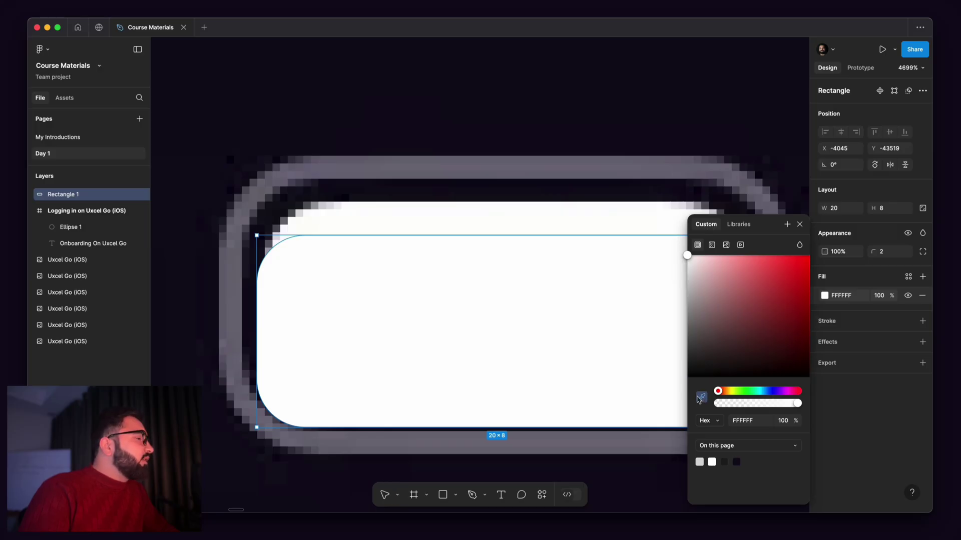
{"action": "left_click", "coordinate": [577, 212]}
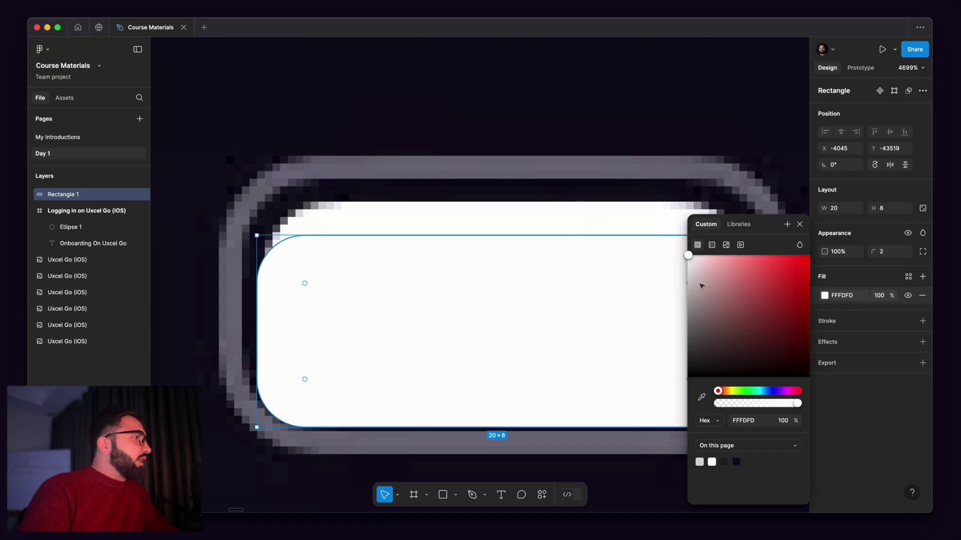
{"action": "left_click", "coordinate": [799, 226]}
{"action": "key", "text": "Up"}
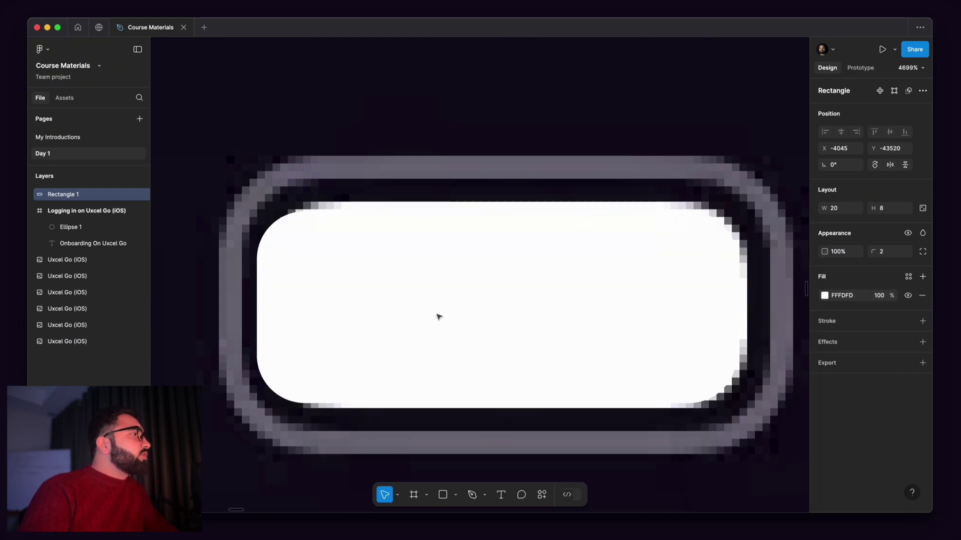
- Draw a second rectangle about 24 × 12 covering the battery icon's grey outer outline
{"action": "scroll", "coordinate": [476, 279], "scroll_direction": "down", "scroll_amount": 5}
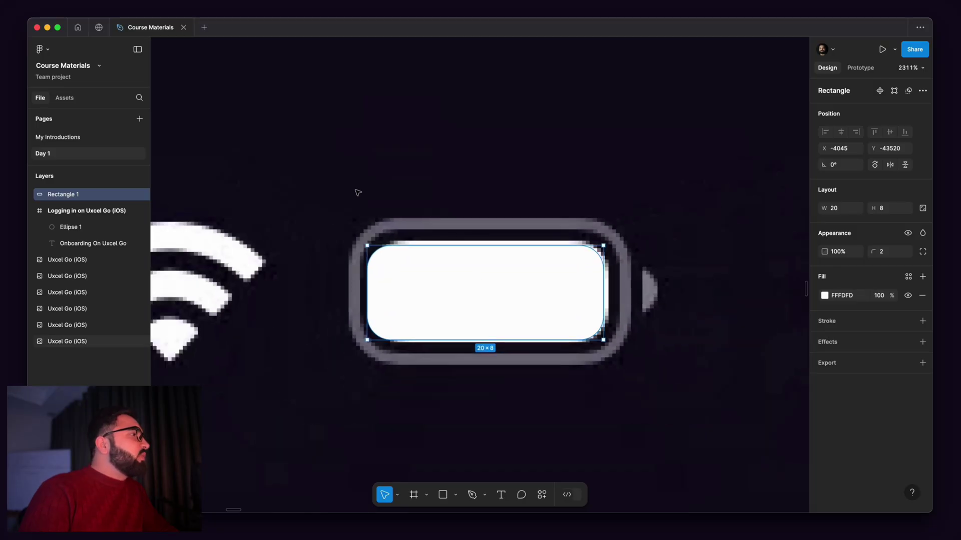
{"action": "left_click", "coordinate": [443, 496]}
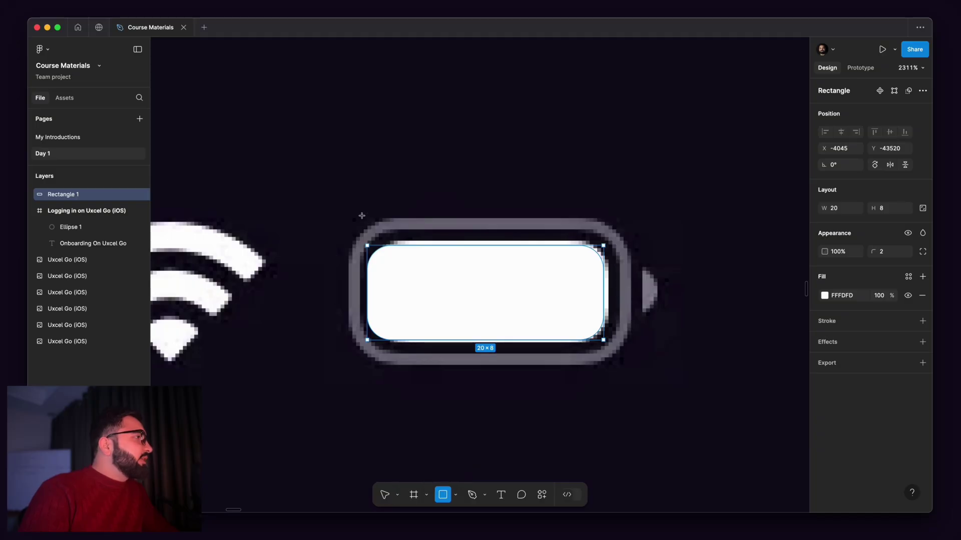
{"action": "left_click_drag", "start_coordinate": [344, 221], "coordinate": [627, 363]}
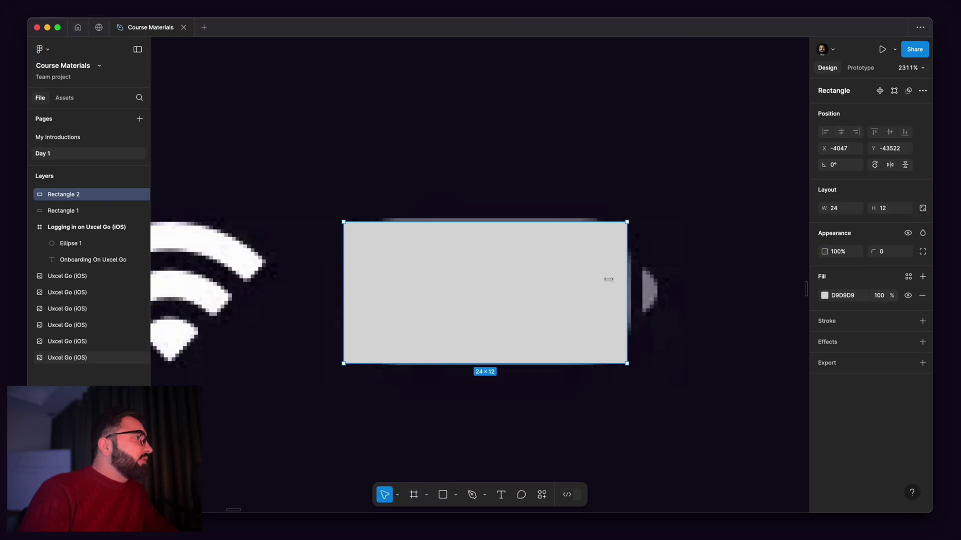
{"action": "scroll", "coordinate": [552, 248], "scroll_direction": "up", "scroll_amount": 5}
{"action": "scroll", "coordinate": [614, 195], "scroll_direction": "down", "scroll_amount": 6}
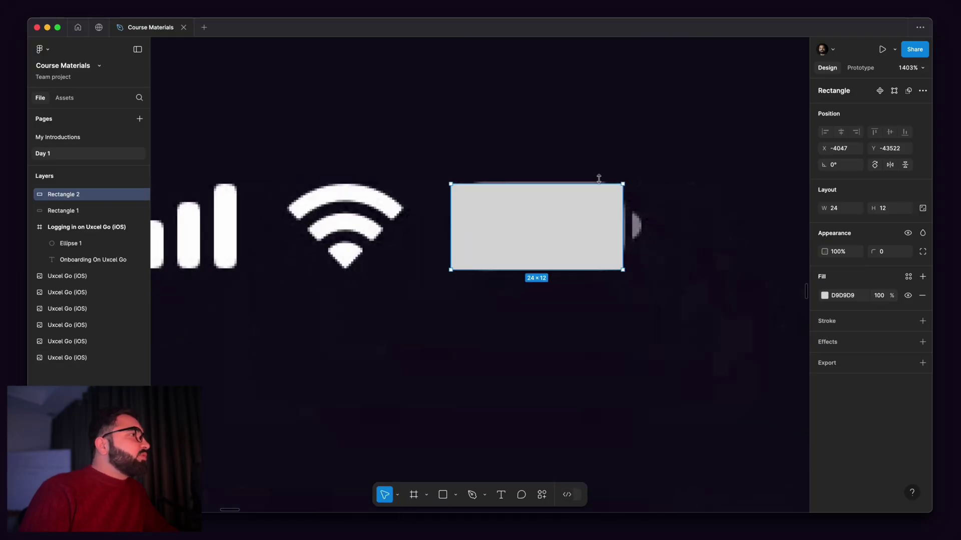
{"action": "scroll", "coordinate": [483, 198], "scroll_direction": "up", "scroll_amount": 5}
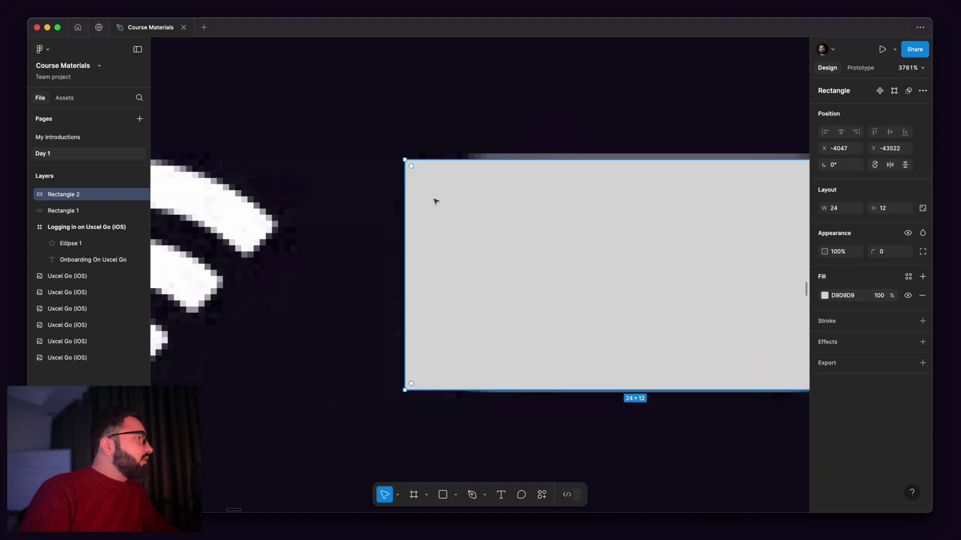
{"action": "left_click_drag", "start_coordinate": [459, 269], "coordinate": [418, 285]}
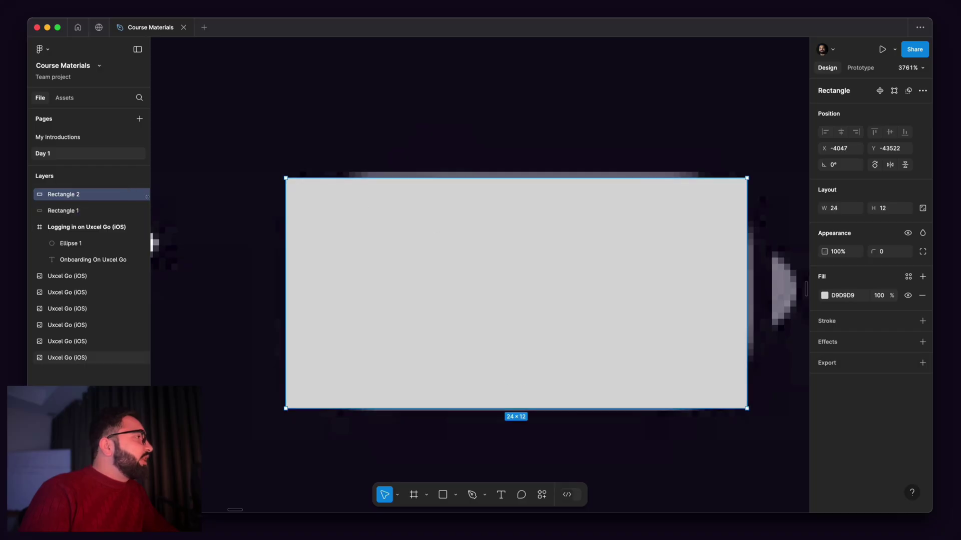
- Move the 24 × 12 rectangle 12 px up to expose the inner white shape, and return it to its original position
{"action": "left_click", "coordinate": [68, 213]}
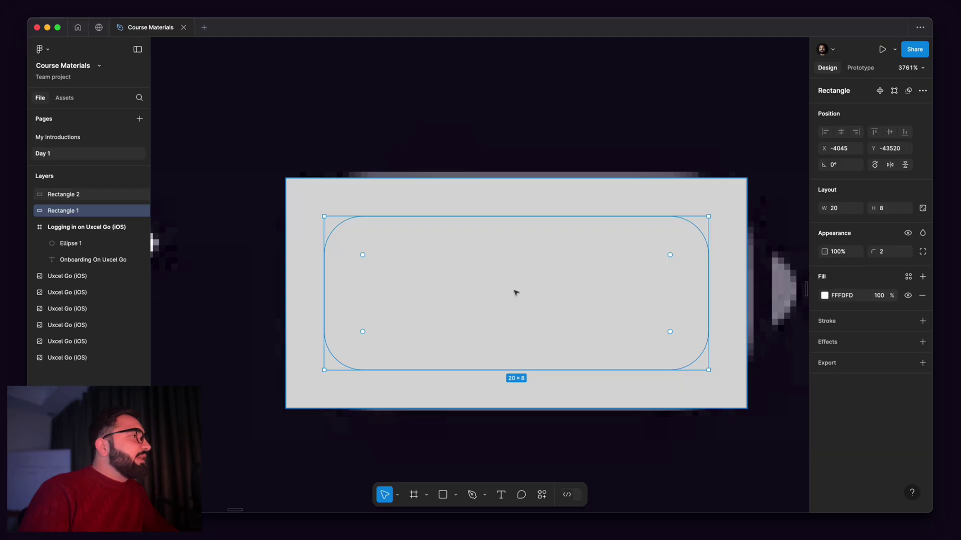
{"action": "left_click", "coordinate": [62, 197]}
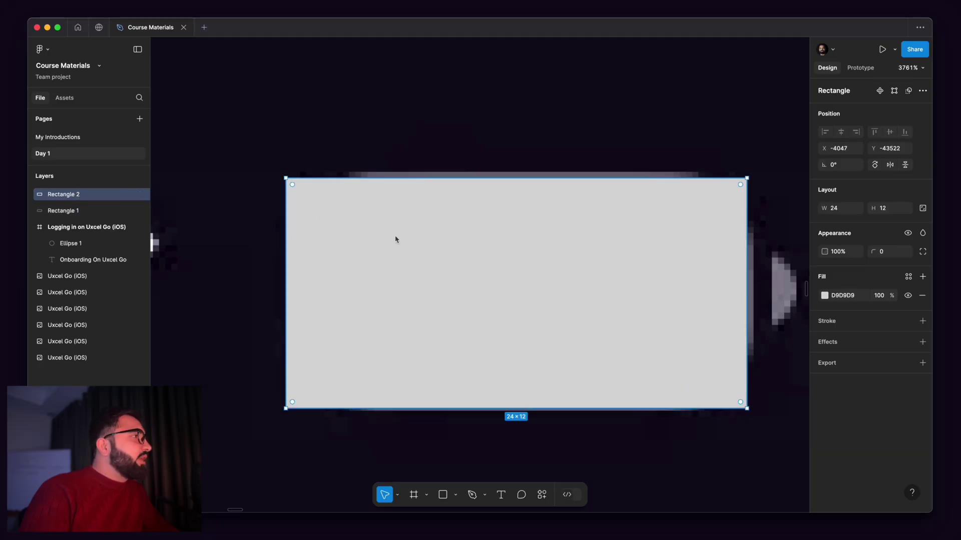
{"action": "scroll", "coordinate": [395, 236], "scroll_direction": "down", "scroll_amount": 3}
{"action": "key", "text": "shift+Up"}
{"action": "key", "text": "Up"}
{"action": "key", "text": "Up"}
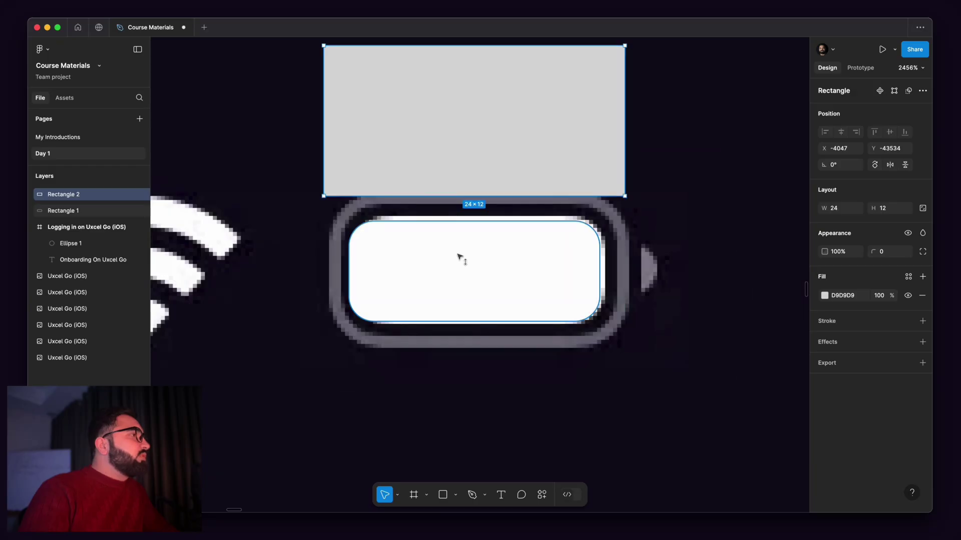
{"action": "left_click", "coordinate": [456, 257]}
{"action": "left_click", "coordinate": [448, 150]}
{"action": "left_click_drag", "start_coordinate": [448, 131], "coordinate": [443, 275]}
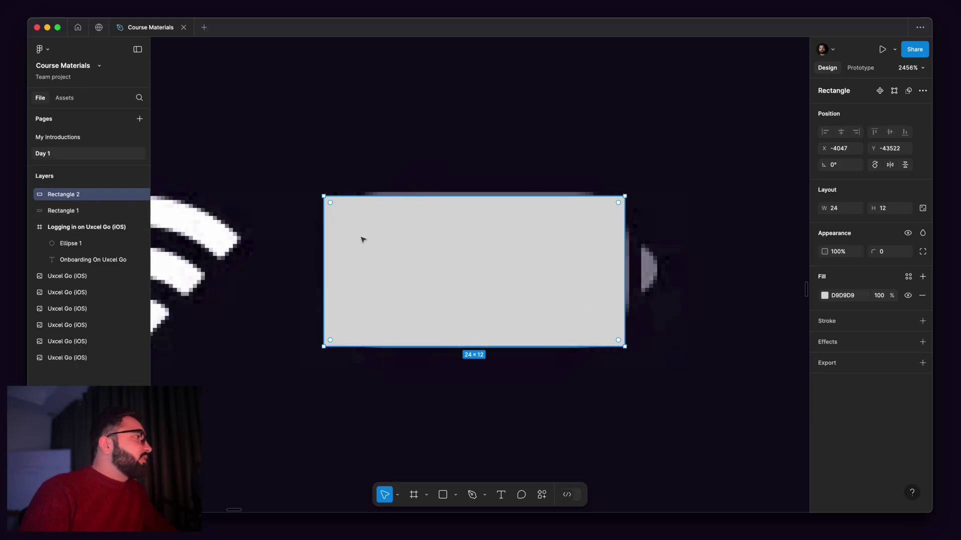
- Reorder the layers so the inner Rectangle 1 sits above Rectangle 2
{"action": "left_click", "coordinate": [79, 213]}
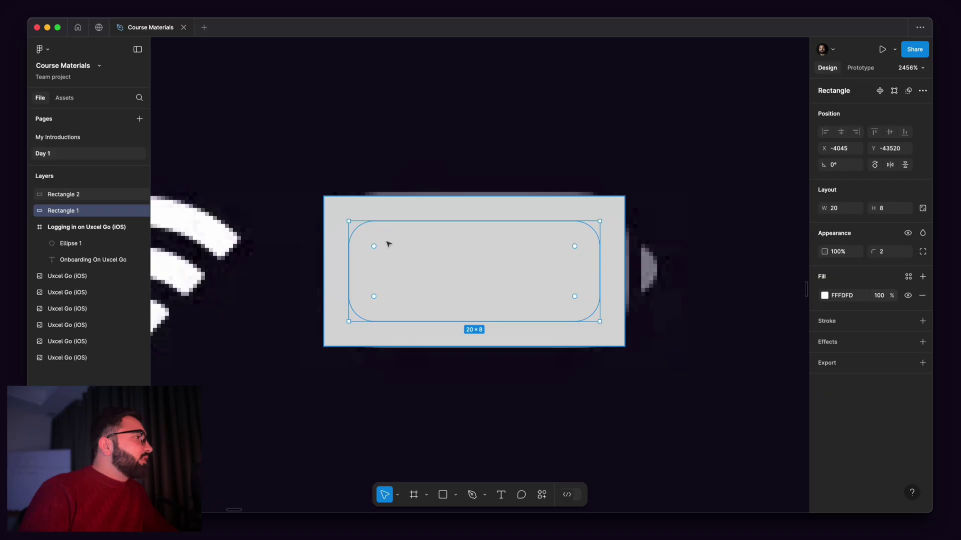
{"action": "left_click_drag", "start_coordinate": [80, 213], "coordinate": [80, 192]}
{"action": "scroll", "coordinate": [475, 219], "scroll_direction": "down", "scroll_amount": 2}
{"action": "scroll", "coordinate": [475, 218], "scroll_direction": "down", "scroll_amount": 2}
{"action": "left_click", "coordinate": [624, 225]}
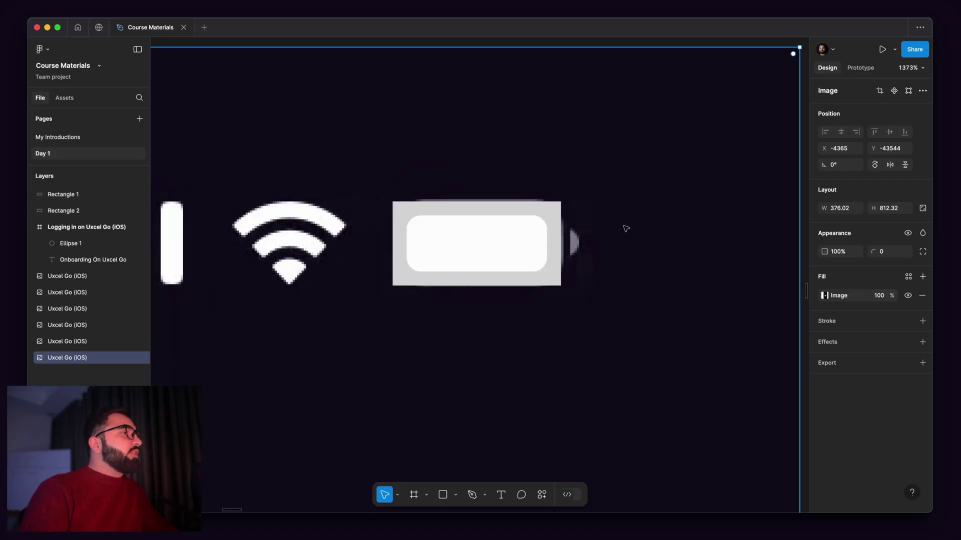
- Round the corners of the 24 × 12 outer rectangle to a radius of 3
{"action": "scroll", "coordinate": [581, 215], "scroll_direction": "up", "scroll_amount": 5}
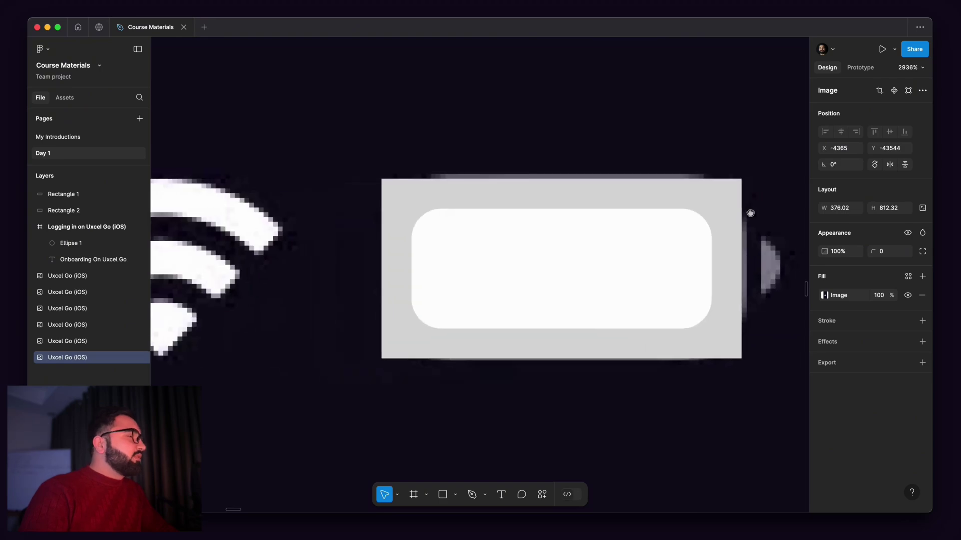
{"action": "left_click_drag", "start_coordinate": [749, 212], "coordinate": [714, 217]}
{"action": "left_click", "coordinate": [630, 200]}
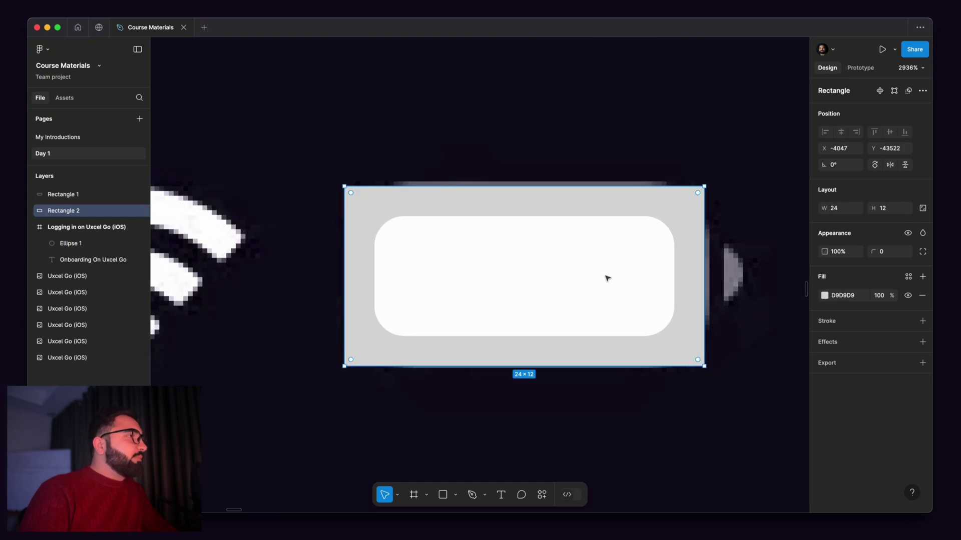
{"action": "scroll", "coordinate": [607, 277], "scroll_direction": "right", "scroll_amount": 2}
{"action": "left_click_drag", "start_coordinate": [641, 222], "coordinate": [597, 249]}
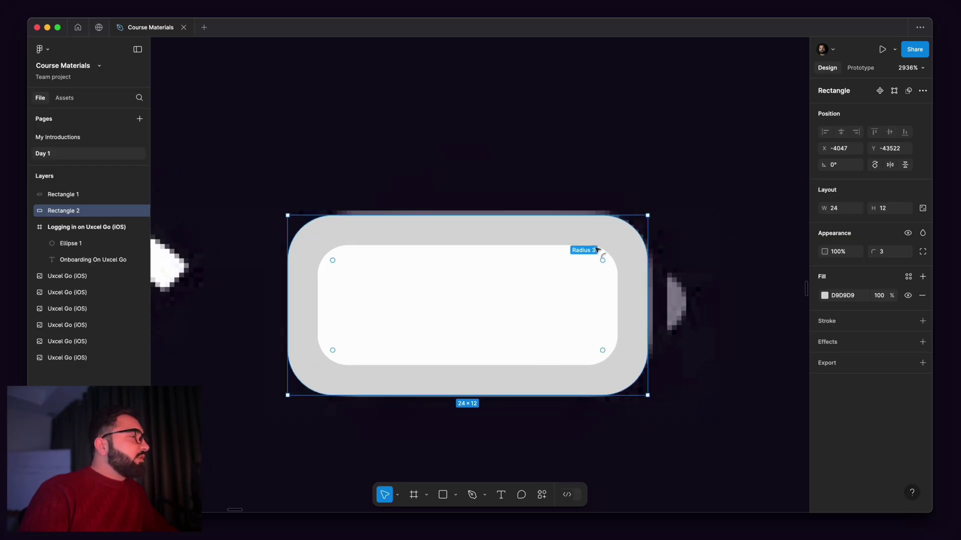
- Move the outer rectangle 9 px down to uncover the original battery outline
{"action": "scroll", "coordinate": [283, 206], "scroll_direction": "up", "scroll_amount": 3}
{"action": "scroll", "coordinate": [386, 203], "scroll_direction": "down", "scroll_amount": 6}
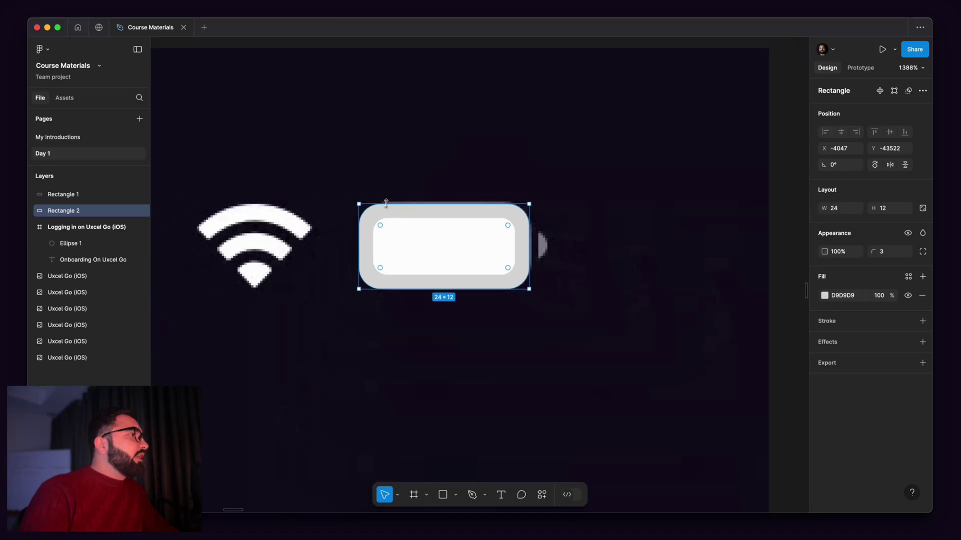
{"action": "left_click_drag", "start_coordinate": [420, 215], "coordinate": [420, 279]}
{"action": "scroll", "coordinate": [423, 211], "scroll_direction": "up", "scroll_amount": 4}
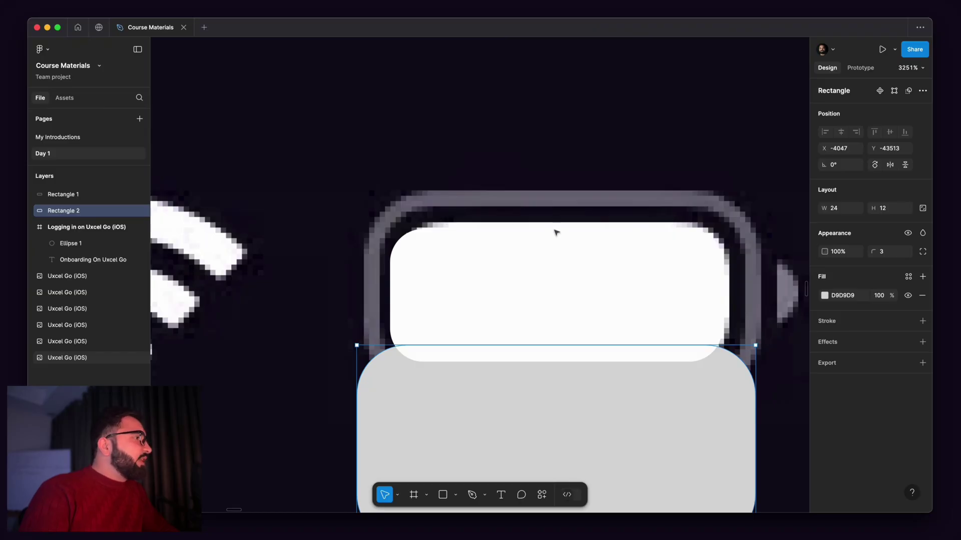
- Move the 24 × 12 outer rectangle back up over the battery outline and add a 1 px inside stroke
{"action": "scroll", "coordinate": [556, 232], "scroll_direction": "down", "scroll_amount": 3}
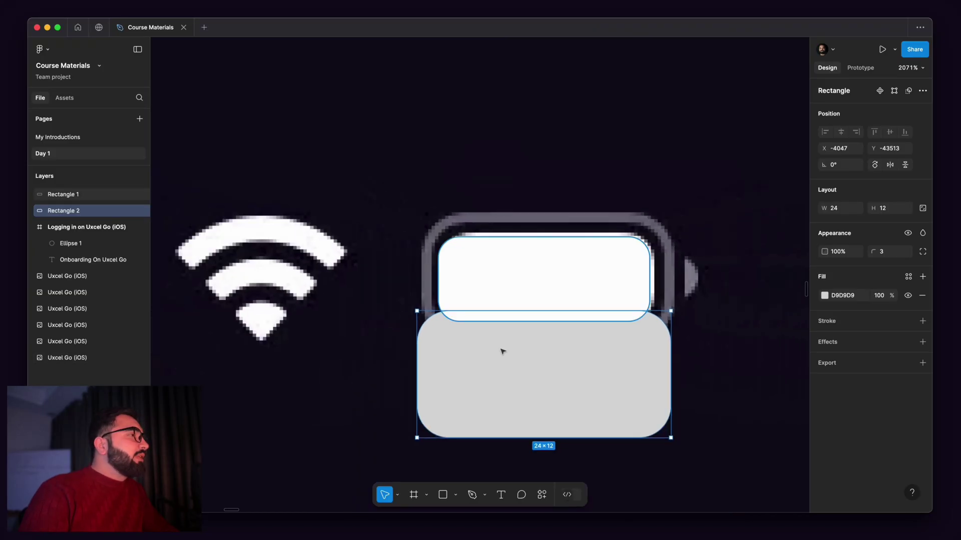
{"action": "mouse_move", "coordinate": [503, 352]}
{"action": "left_mouse_down"}
{"action": "mouse_move", "coordinate": [508, 382]}
{"action": "mouse_move", "coordinate": [509, 290]}
{"action": "left_mouse_up"}
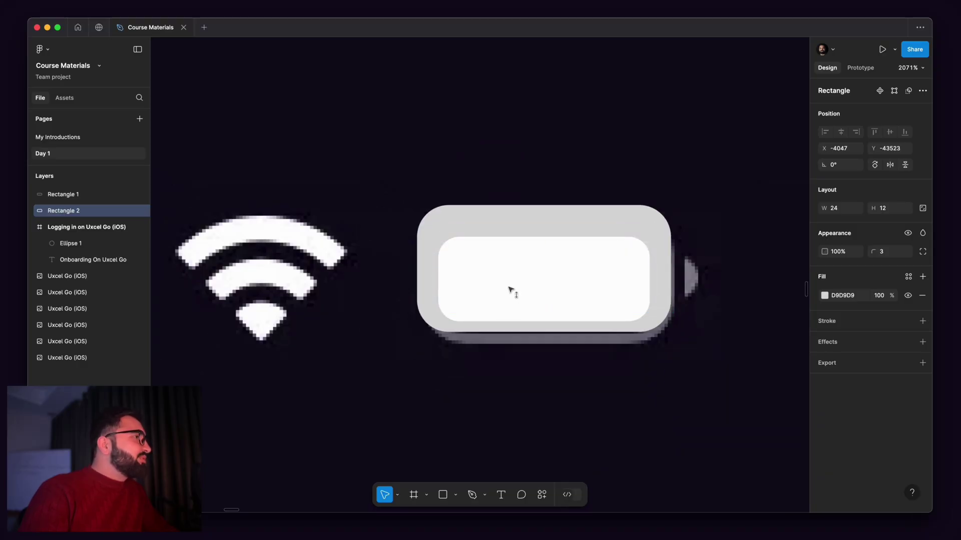
{"action": "left_click", "coordinate": [923, 322]}
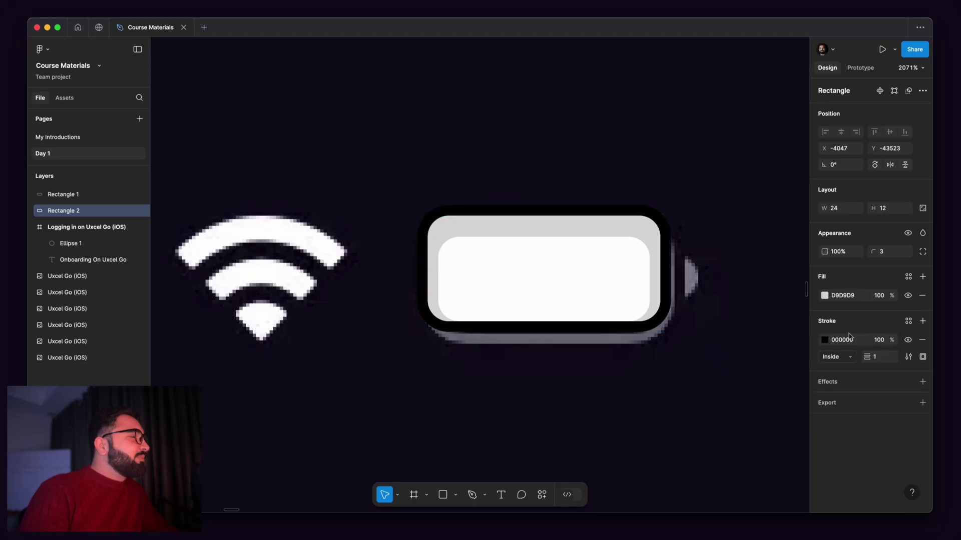
- Colour the outer rectangle's stroke 736D7F, sampled from the original battery outline, and align the rectangle with the original at Y -43522
{"action": "scroll", "coordinate": [668, 258], "scroll_direction": "up", "scroll_amount": 10}
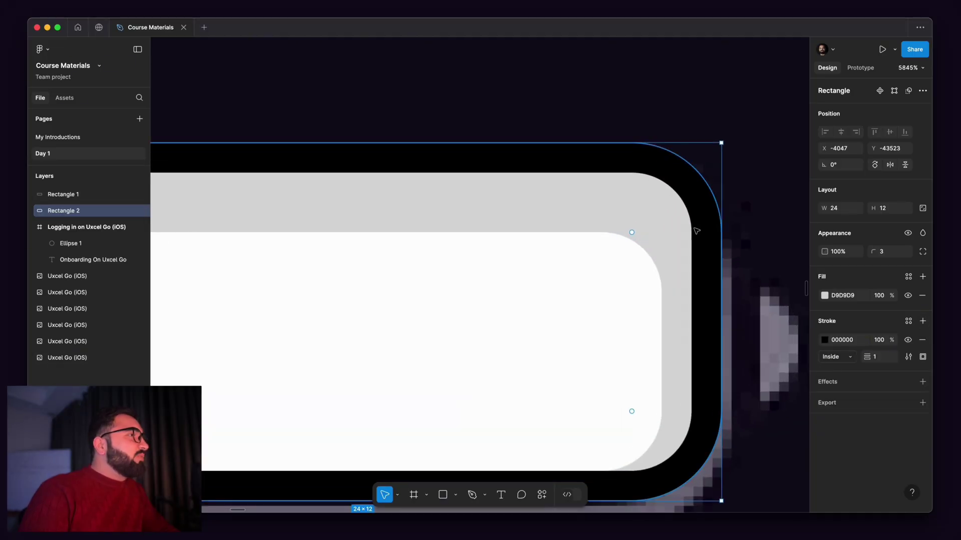
{"action": "scroll", "coordinate": [549, 205], "scroll_direction": "down", "scroll_amount": 5}
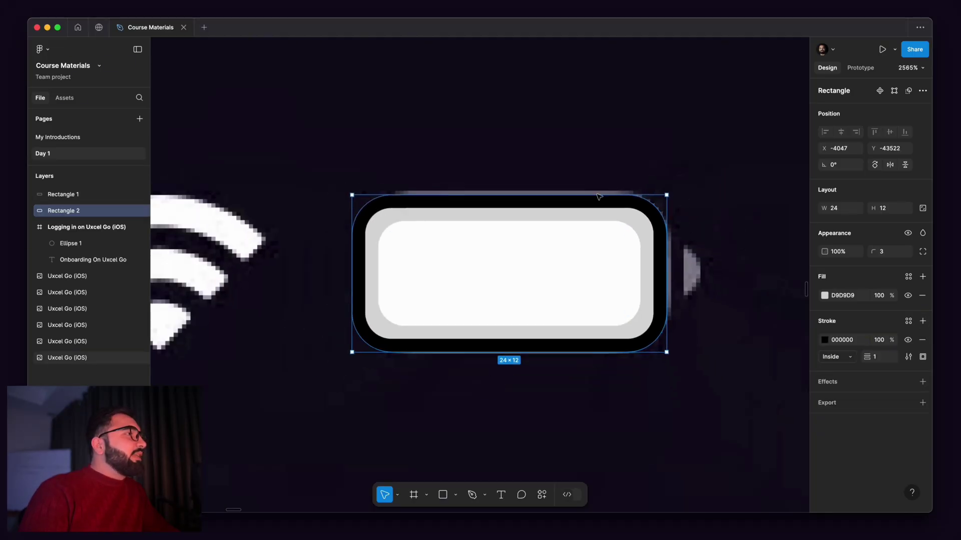
{"action": "scroll", "coordinate": [548, 205], "scroll_direction": "up", "scroll_amount": 5}
{"action": "key", "text": "Down"}
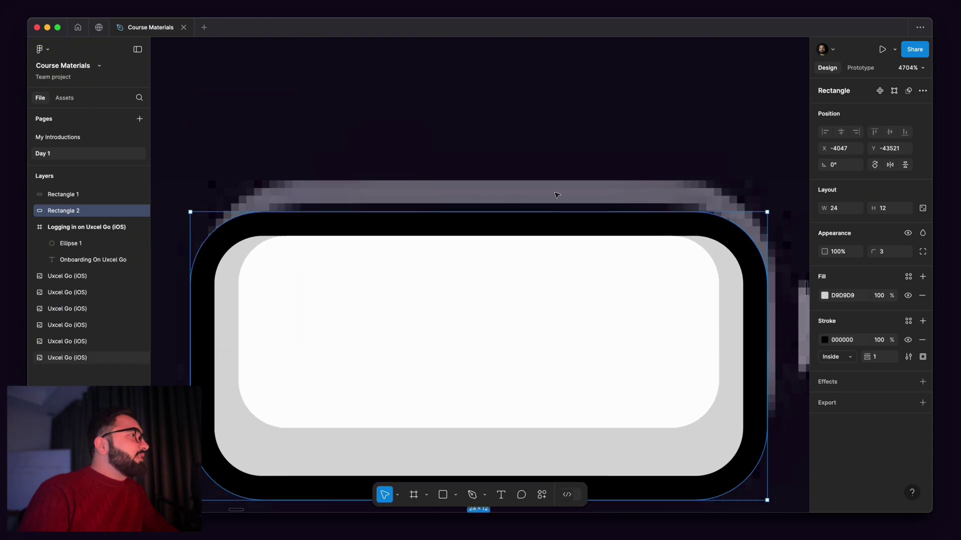
{"action": "left_click", "coordinate": [824, 340]}
{"action": "left_click", "coordinate": [701, 397]}
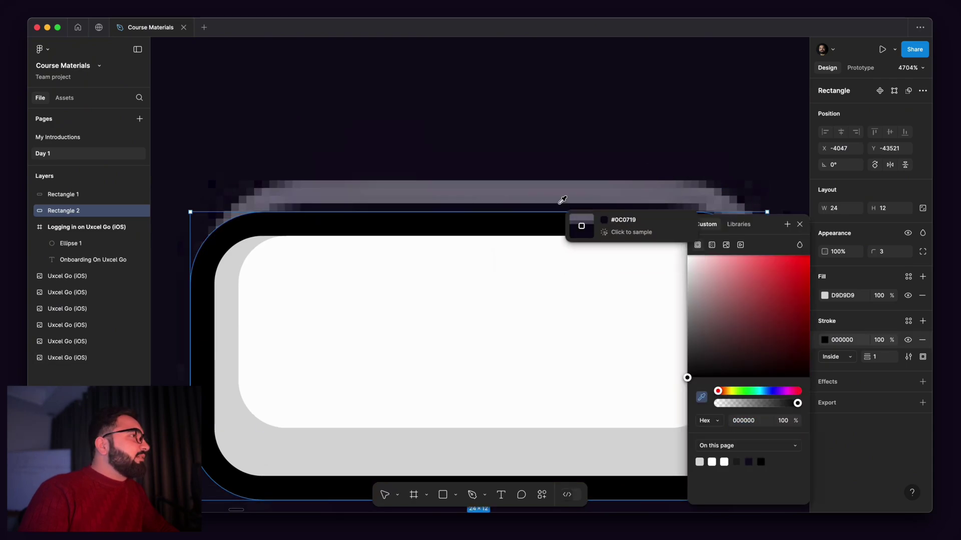
{"action": "left_click", "coordinate": [577, 198]}
{"action": "key", "text": "Down"}
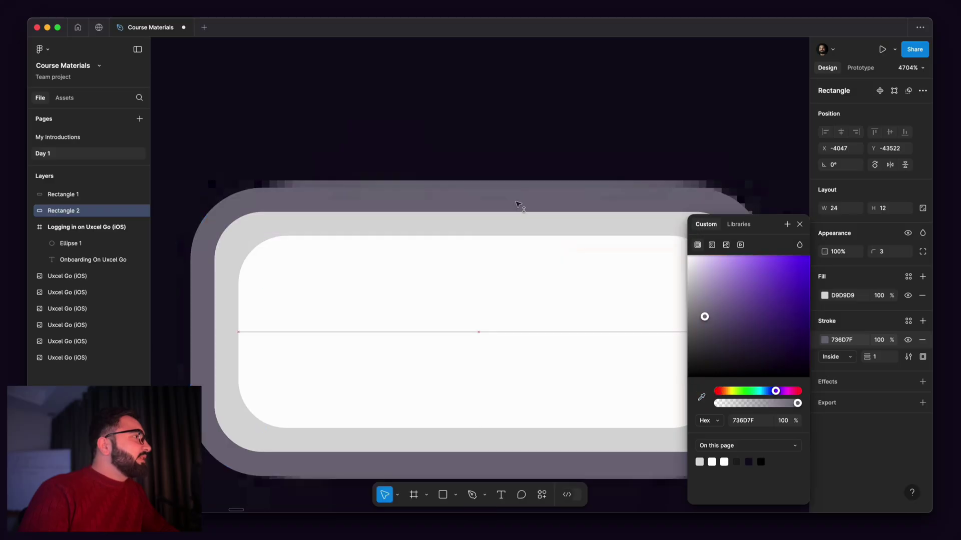
- Remove the D9D9D9 fill from the outer rectangle so only its stroke remains
{"action": "scroll", "coordinate": [519, 210], "scroll_direction": "down", "scroll_amount": 6}
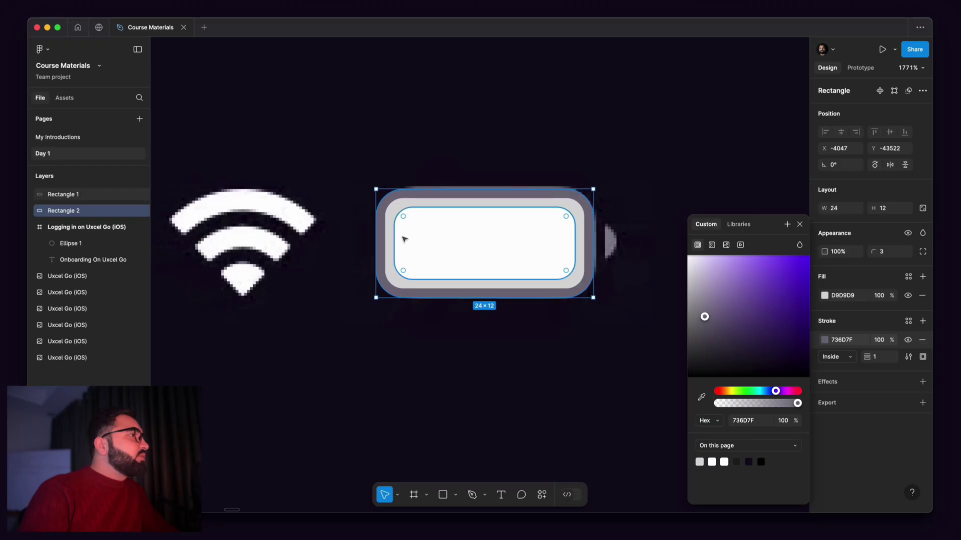
{"action": "scroll", "coordinate": [404, 239], "scroll_direction": "up", "scroll_amount": 3}
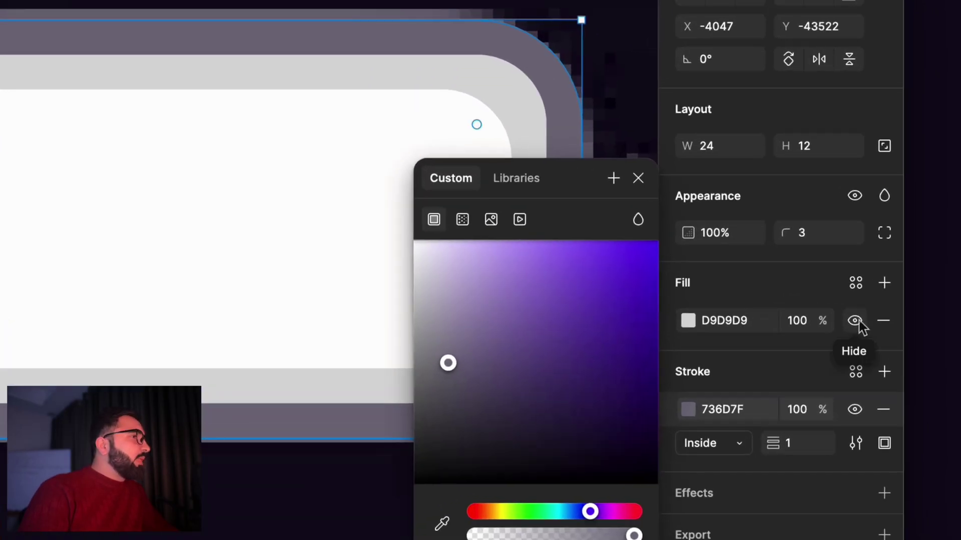
{"action": "left_click", "coordinate": [855, 321]}
{"action": "left_click", "coordinate": [883, 321]}
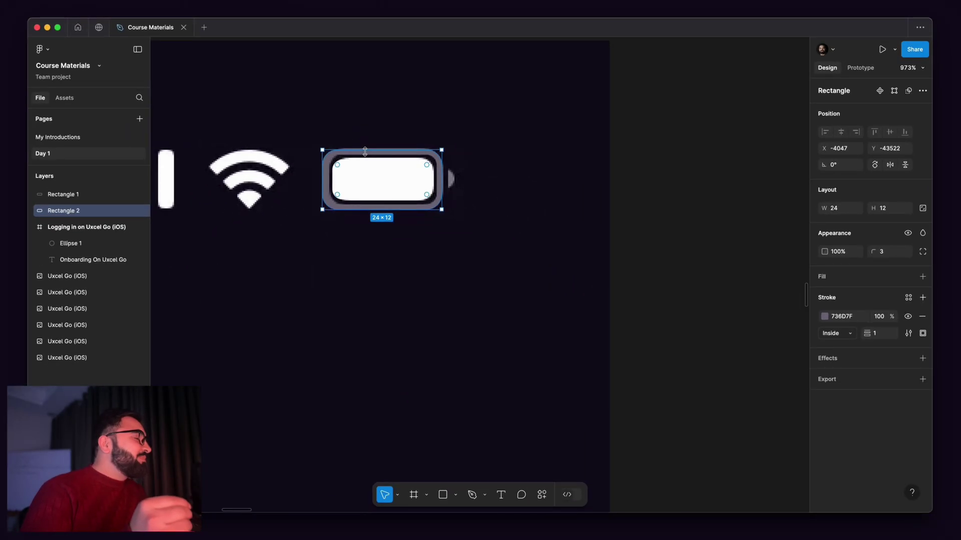
- Draw a 4 × 4 circle with the Ellipse tool beside the battery's tip
{"action": "scroll", "coordinate": [352, 172], "scroll_direction": "up", "scroll_amount": 5}
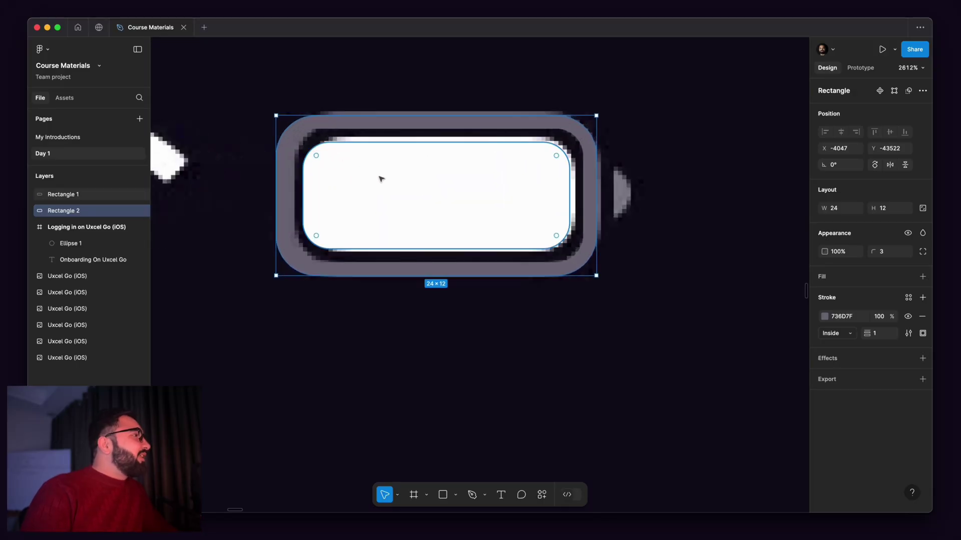
{"action": "left_click_drag", "start_coordinate": [392, 202], "coordinate": [386, 249]}
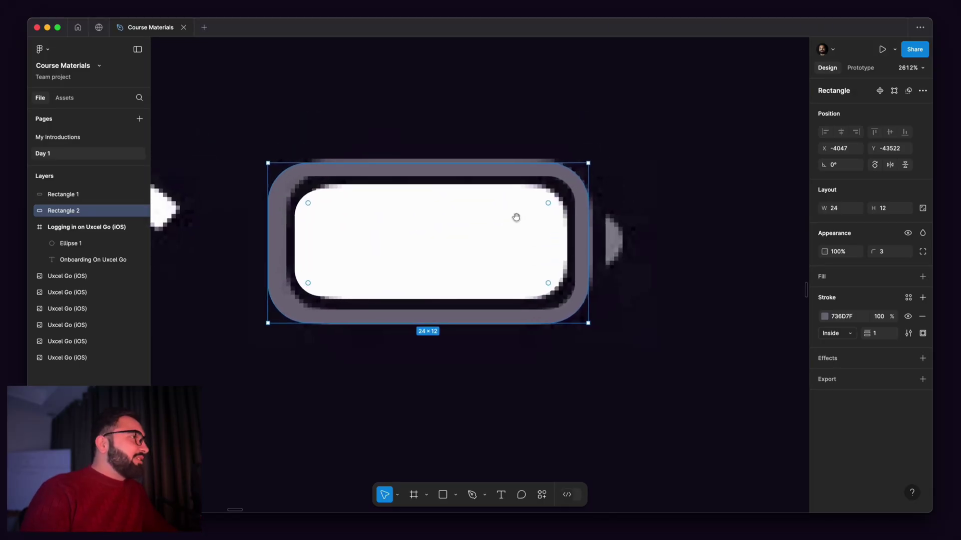
{"action": "scroll", "coordinate": [515, 217], "scroll_direction": "up", "scroll_amount": 3}
{"action": "scroll", "coordinate": [576, 213], "scroll_direction": "down", "scroll_amount": 5}
{"action": "scroll", "coordinate": [576, 213], "scroll_direction": "up", "scroll_amount": 5}
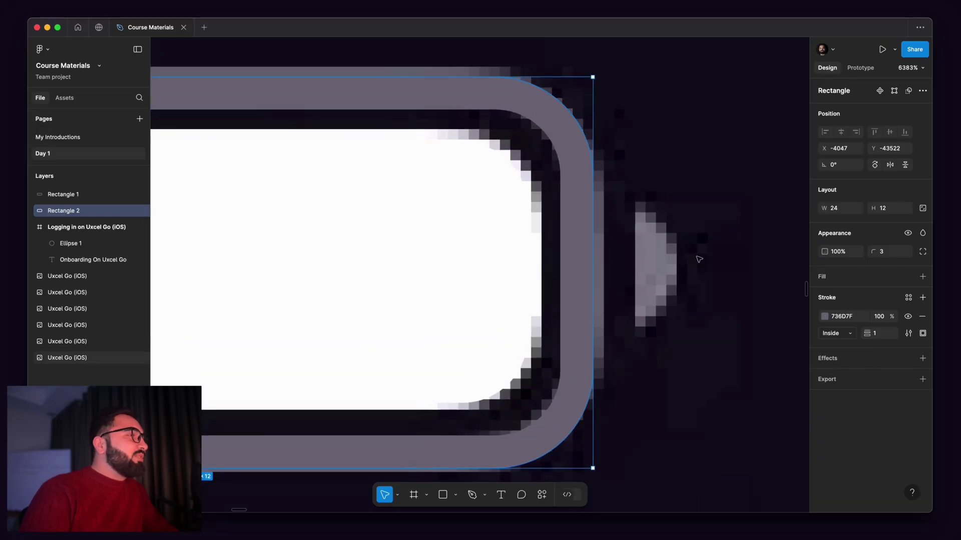
{"action": "left_click", "coordinate": [456, 495]}
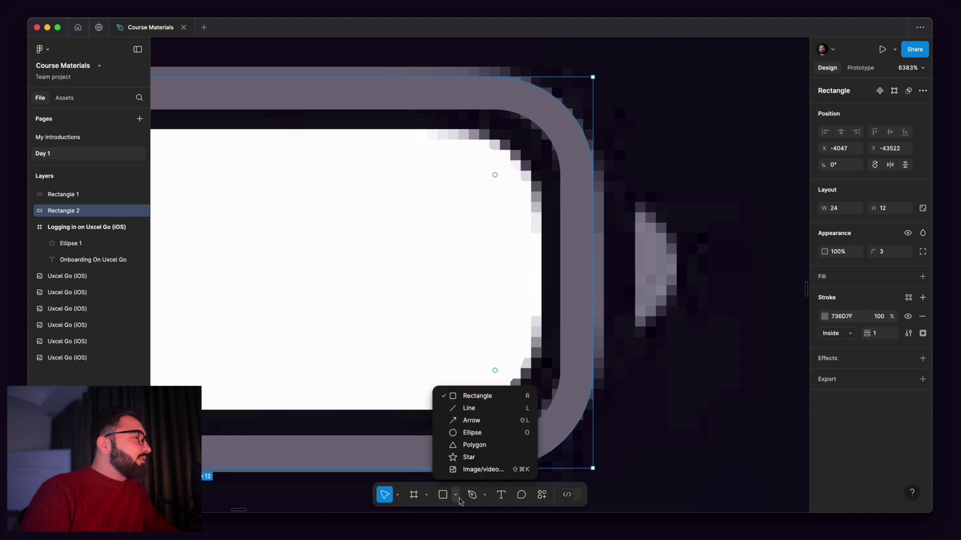
{"action": "left_click", "coordinate": [473, 433]}
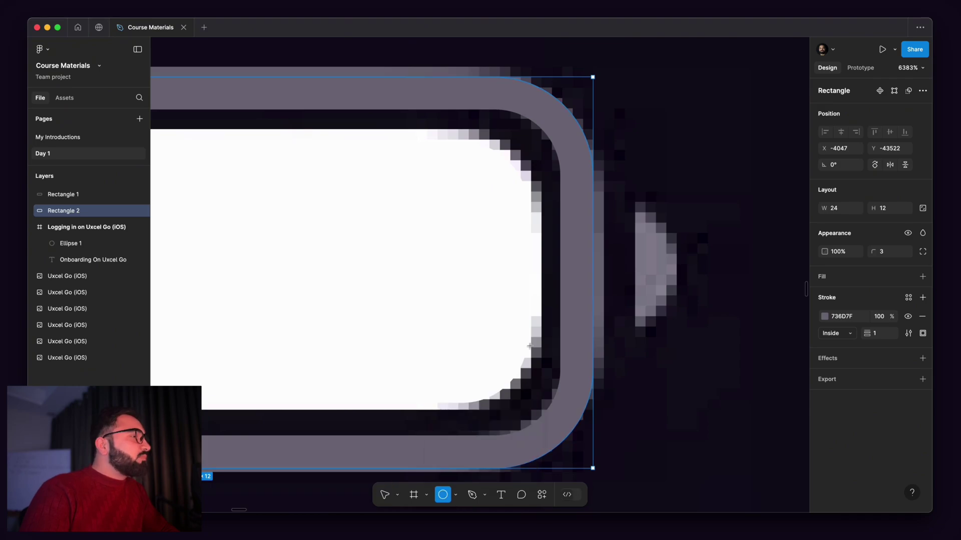
{"action": "scroll", "coordinate": [563, 173], "scroll_direction": "down", "scroll_amount": 3}
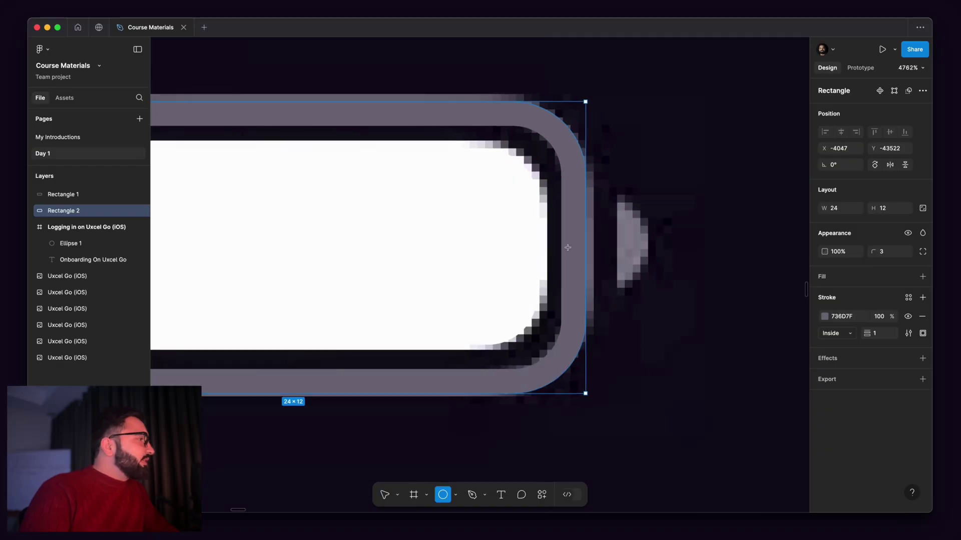
{"action": "scroll", "coordinate": [666, 205], "scroll_direction": "down", "scroll_amount": 2}
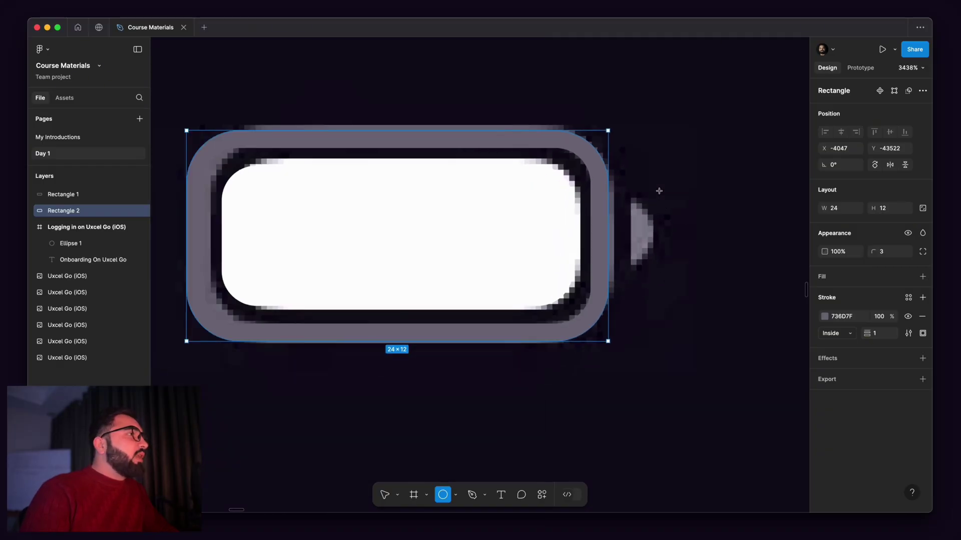
{"action": "mouse_move", "coordinate": [660, 183]}
{"action": "left_mouse_down"}
{"action": "mouse_move", "coordinate": [713, 235]}
{"action": "mouse_move", "coordinate": [710, 250]}
{"action": "mouse_move", "coordinate": [733, 256]}
{"action": "mouse_move", "coordinate": [703, 239]}
{"action": "mouse_move", "coordinate": [749, 303]}
{"action": "mouse_move", "coordinate": [713, 235]}
{"action": "mouse_move", "coordinate": [748, 273]}
{"action": "mouse_move", "coordinate": [743, 303]}
{"action": "mouse_move", "coordinate": [693, 217]}
{"action": "mouse_move", "coordinate": [799, 324]}
{"action": "mouse_move", "coordinate": [701, 214]}
{"action": "mouse_move", "coordinate": [743, 291]}
{"action": "mouse_move", "coordinate": [639, 251]}
{"action": "mouse_move", "coordinate": [766, 343]}
{"action": "mouse_move", "coordinate": [682, 242]}
{"action": "mouse_move", "coordinate": [759, 289]}
{"action": "mouse_move", "coordinate": [767, 311]}
{"action": "mouse_move", "coordinate": [716, 239]}
{"action": "mouse_move", "coordinate": [698, 253]}
{"action": "mouse_move", "coordinate": [751, 290]}
{"action": "mouse_move", "coordinate": [696, 221]}
{"action": "mouse_move", "coordinate": [785, 308]}
{"action": "mouse_move", "coordinate": [746, 295]}
{"action": "mouse_move", "coordinate": [722, 255]}
{"action": "left_mouse_up"}
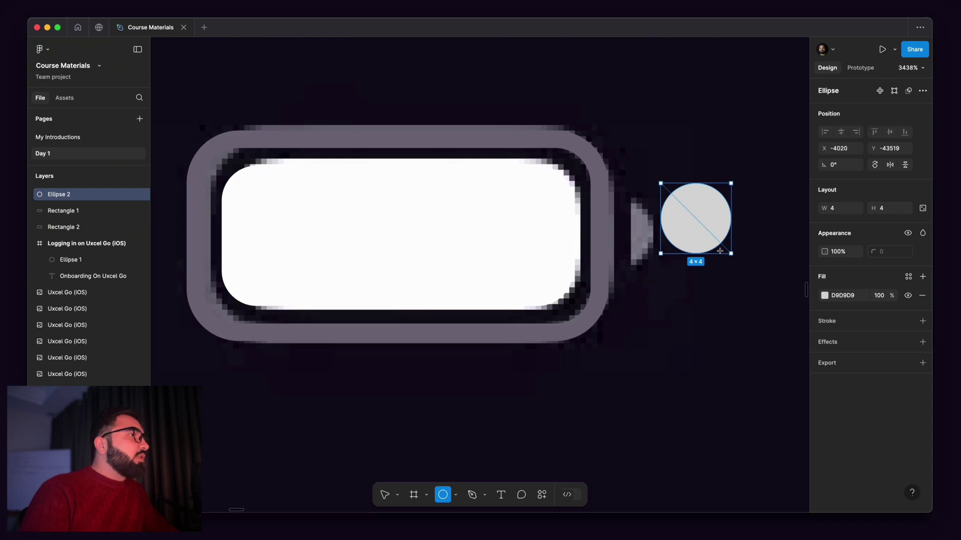
{"action": "left_click_drag", "start_coordinate": [719, 250], "coordinate": [720, 250]}
- Move the circle over the battery's tip and cut it into a half circle with a -50% arc sweep
{"action": "scroll", "coordinate": [695, 219], "scroll_direction": "up", "scroll_amount": 5}
{"action": "mouse_move", "coordinate": [682, 199]}
{"action": "left_mouse_down"}
{"action": "mouse_move", "coordinate": [579, 242]}
{"action": "mouse_move", "coordinate": [535, 234]}
{"action": "mouse_move", "coordinate": [547, 235]}
{"action": "left_mouse_up"}
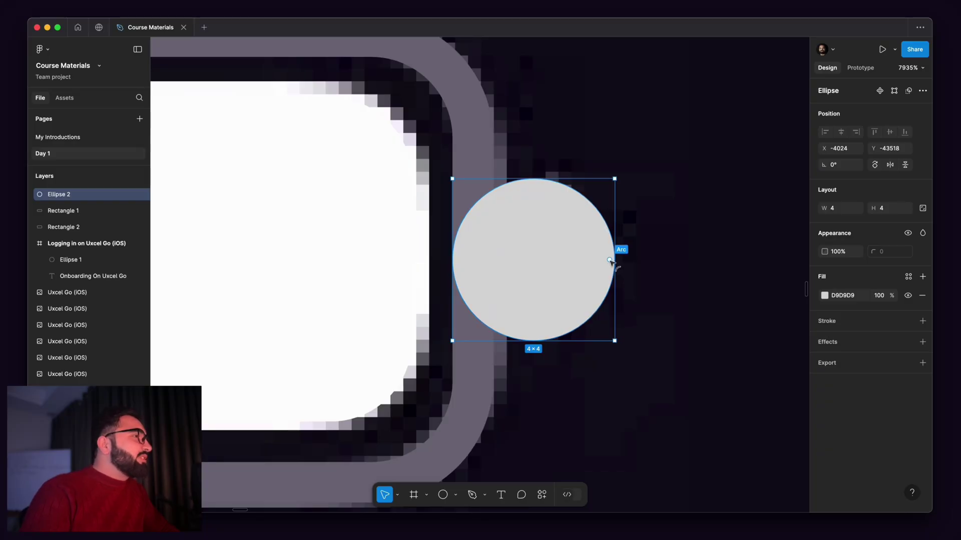
{"action": "left_click_drag", "start_coordinate": [610, 261], "coordinate": [442, 264]}
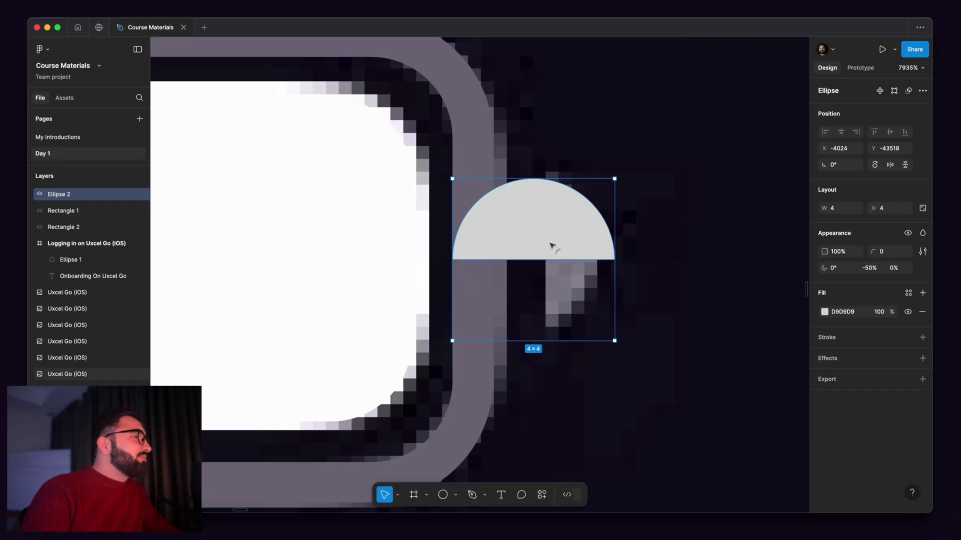
- Rotate the half circle to -90° so its curved side faces away from the battery body
{"action": "left_click", "coordinate": [723, 200]}
{"action": "scroll", "coordinate": [585, 208], "scroll_direction": "down", "scroll_amount": 5}
{"action": "left_click", "coordinate": [589, 209]}
{"action": "scroll", "coordinate": [598, 198], "scroll_direction": "up", "scroll_amount": 2}
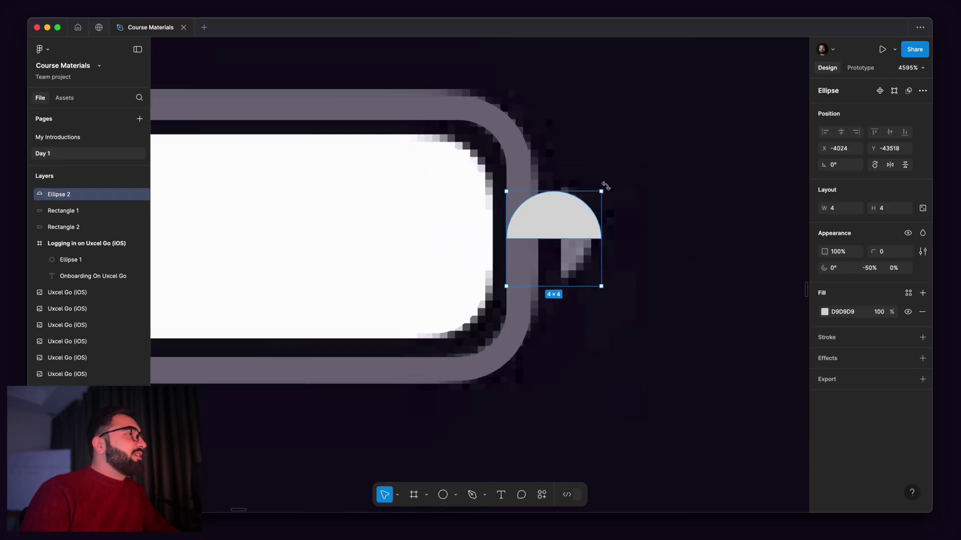
{"action": "left_click_drag", "start_coordinate": [605, 189], "coordinate": [619, 300]}
{"action": "mouse_move", "coordinate": [576, 250]}
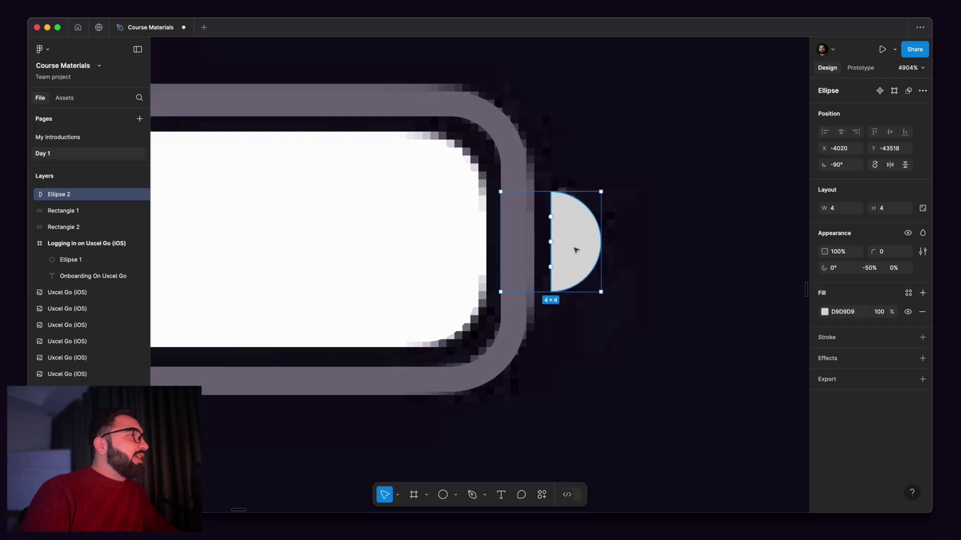
- Shift the half circle down 2 px, fill it with 898495 sampled from the original battery tip, and move it back over the tip
{"action": "scroll", "coordinate": [574, 244], "scroll_direction": "up", "scroll_amount": 5}
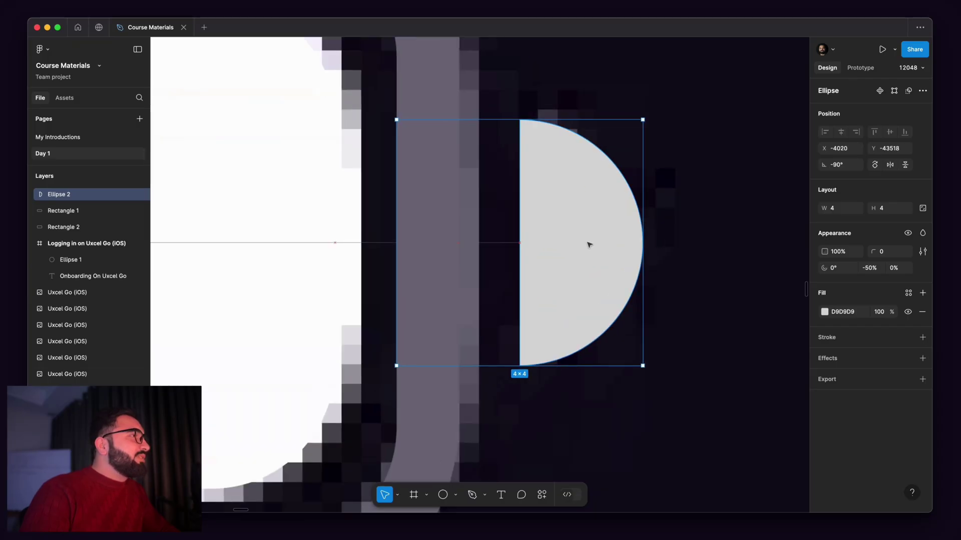
{"action": "scroll", "coordinate": [660, 210], "scroll_direction": "down", "scroll_amount": 5}
{"action": "scroll", "coordinate": [682, 223], "scroll_direction": "up", "scroll_amount": 3}
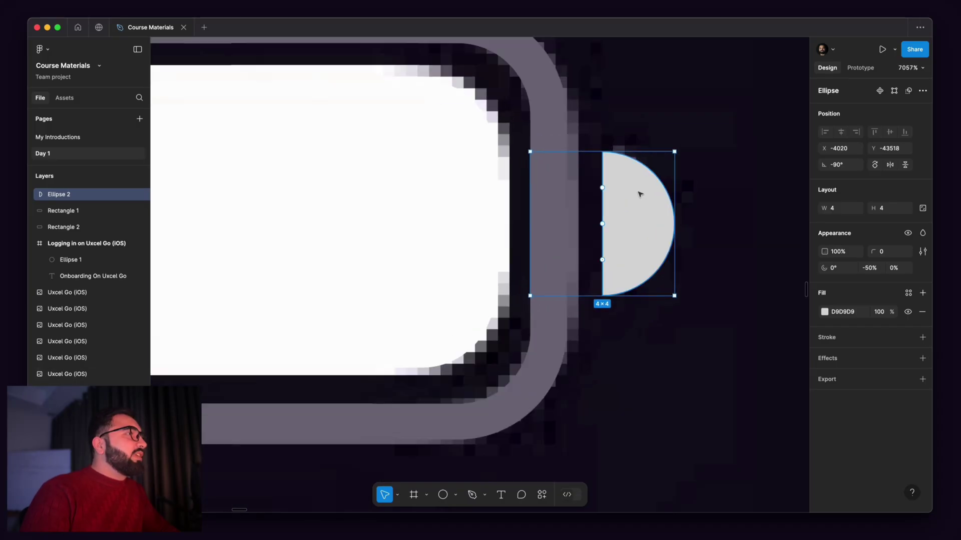
{"action": "left_click_drag", "start_coordinate": [639, 194], "coordinate": [635, 274]}
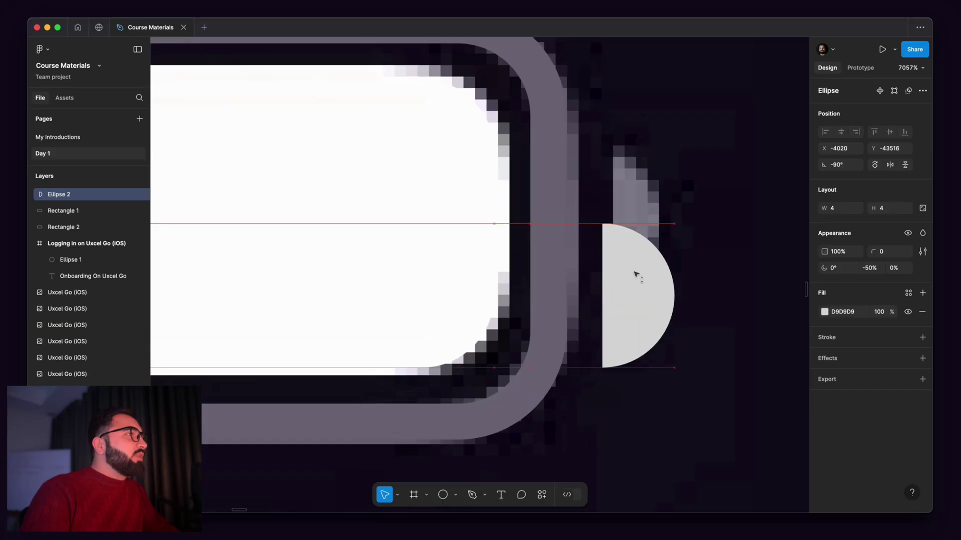
{"action": "left_click", "coordinate": [824, 311]}
{"action": "left_click", "coordinate": [703, 398]}
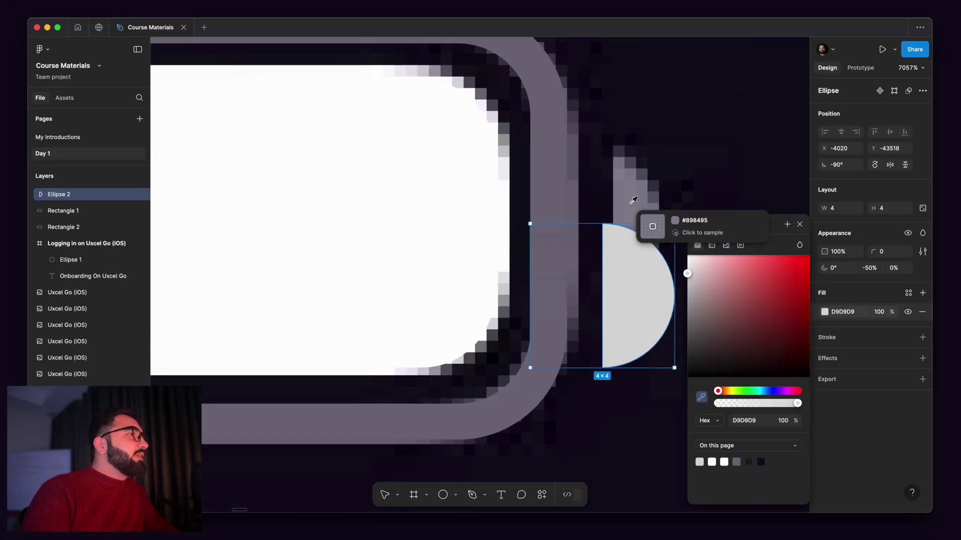
{"action": "left_click", "coordinate": [651, 221]}
{"action": "left_click_drag", "start_coordinate": [630, 305], "coordinate": [632, 253]}
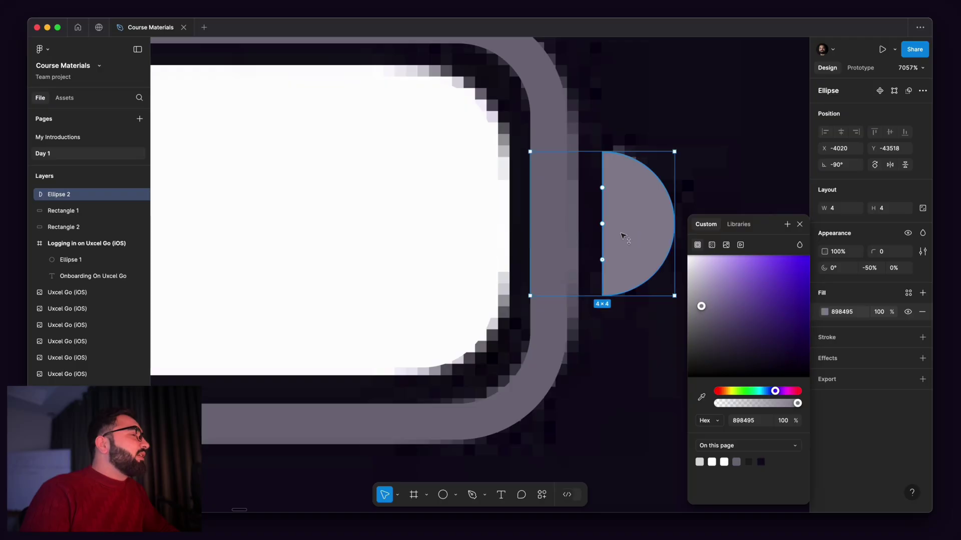
{"action": "scroll", "coordinate": [635, 240], "scroll_direction": "down", "scroll_amount": 6}
{"action": "left_click", "coordinate": [625, 270]}
{"action": "scroll", "coordinate": [587, 244], "scroll_direction": "down", "scroll_amount": 5}
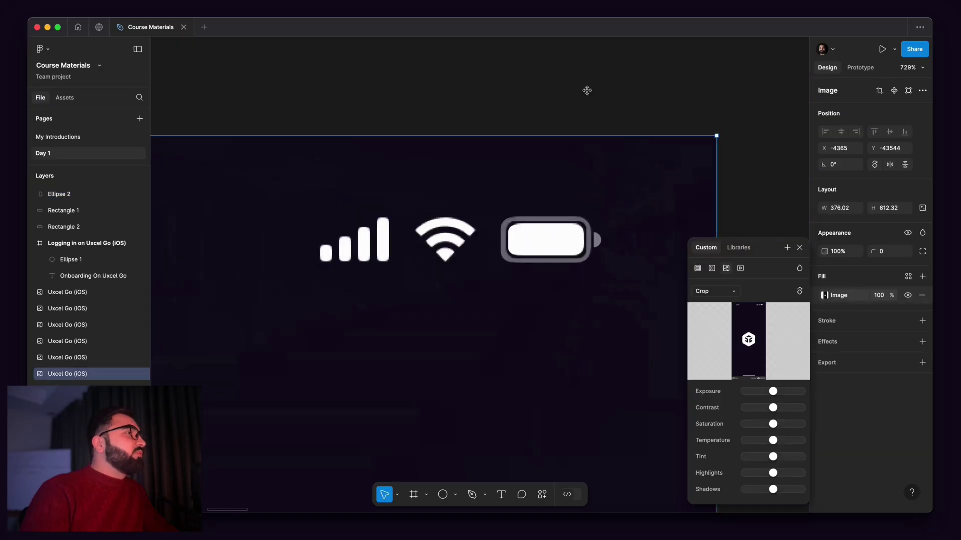
{"action": "left_click", "coordinate": [588, 90]}
{"action": "scroll", "coordinate": [515, 214], "scroll_direction": "up", "scroll_amount": 2}
{"action": "scroll", "coordinate": [515, 214], "scroll_direction": "down", "scroll_amount": 2}
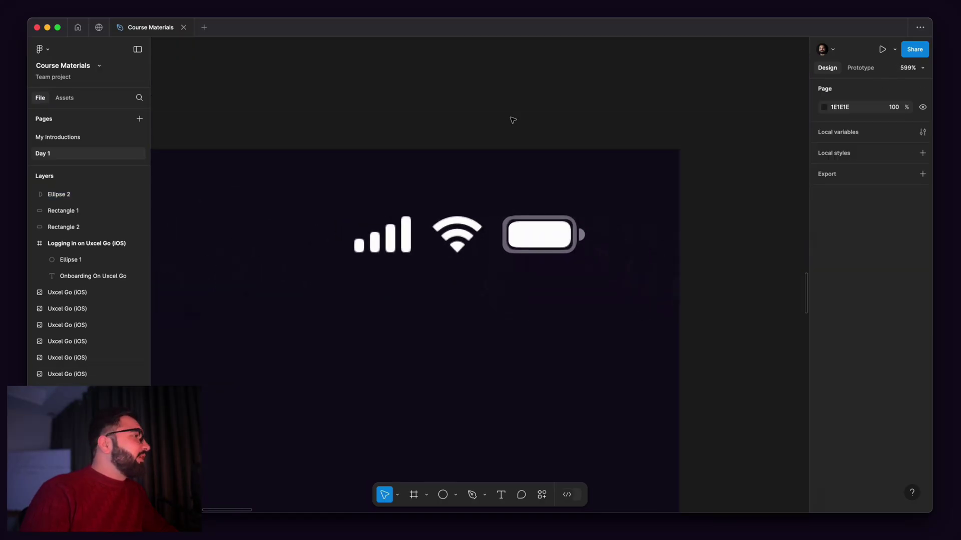
{"action": "left_click_drag", "start_coordinate": [505, 115], "coordinate": [602, 257]}
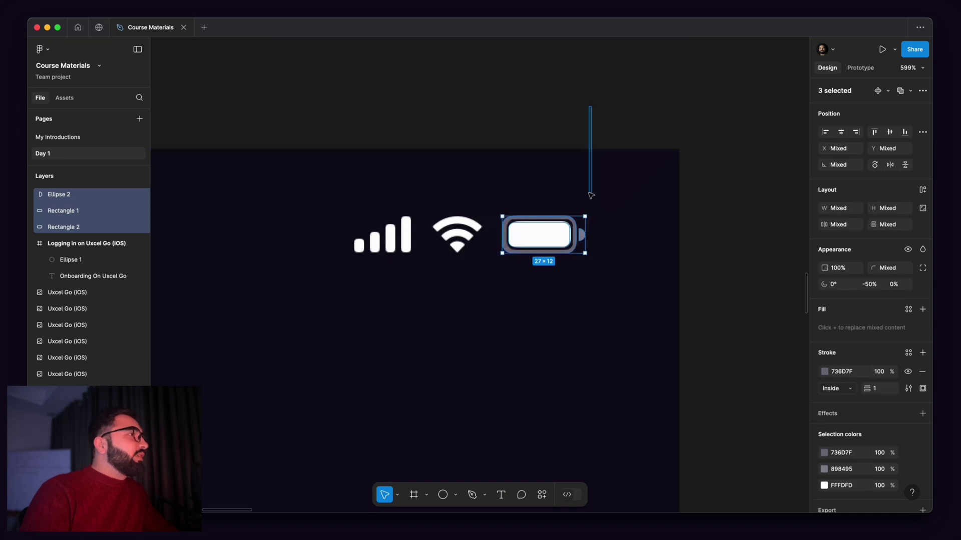
{"action": "left_click", "coordinate": [534, 241]}
{"action": "scroll", "coordinate": [534, 241], "scroll_direction": "up", "scroll_amount": 5}
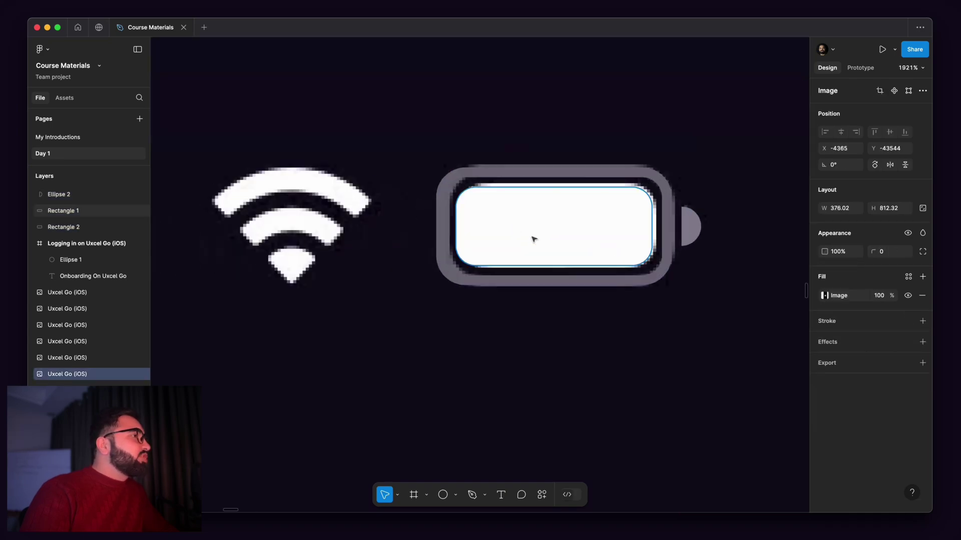
- Group the inner rectangle, outer rectangle and half-circle tip of the battery icon
{"action": "left_click", "coordinate": [532, 239]}
{"action": "left_click", "coordinate": [551, 226], "text": "shift"}
{"action": "left_click", "coordinate": [696, 221], "text": "shift"}
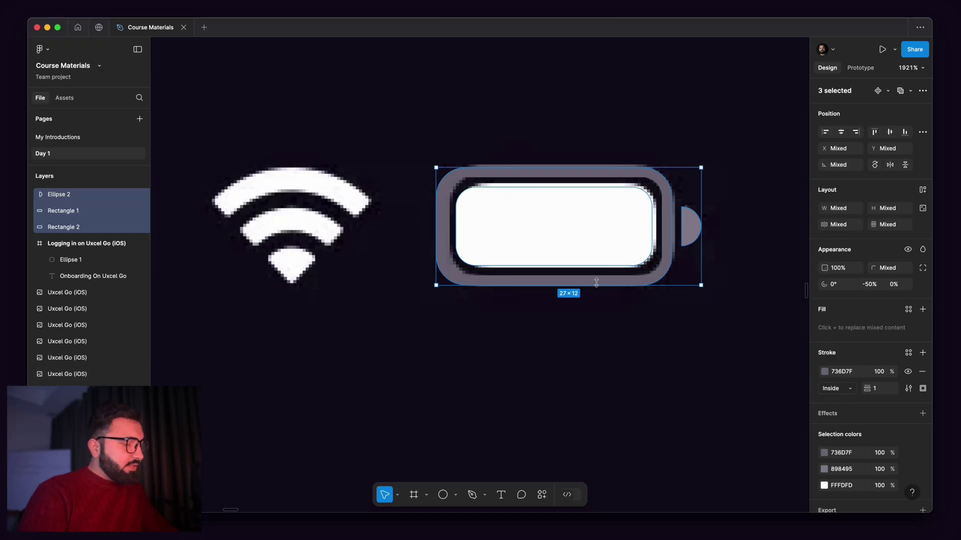
{"action": "key", "text": "super+g"}
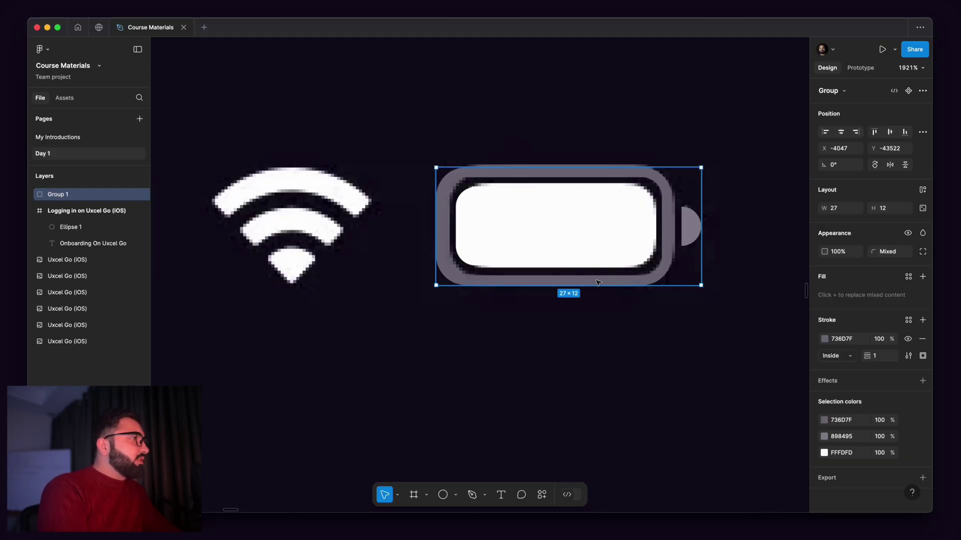
{"action": "key", "text": "f"}
{"action": "key", "text": "t"}
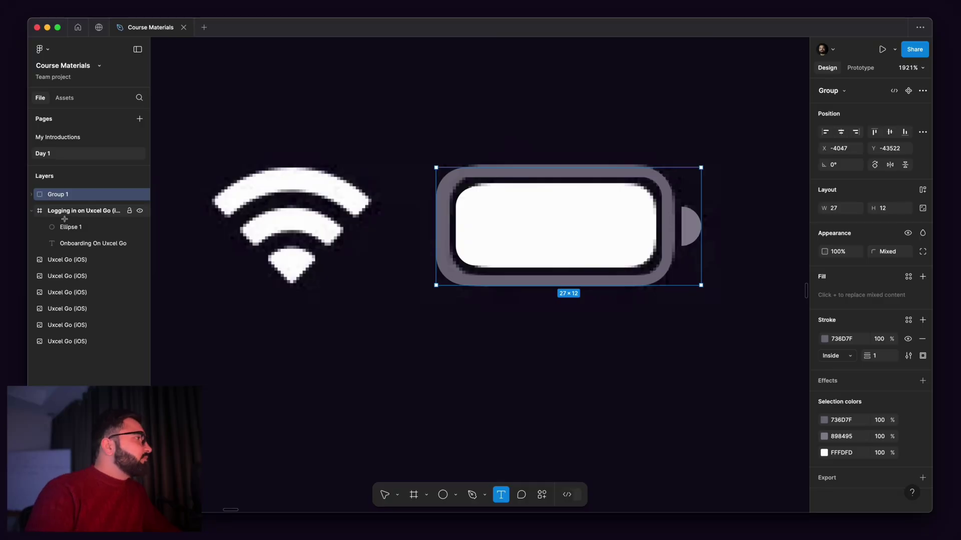
- Rename the battery icon's group as Battery
{"action": "double_click", "coordinate": [62, 195]}
{"action": "type", "text": "B"}
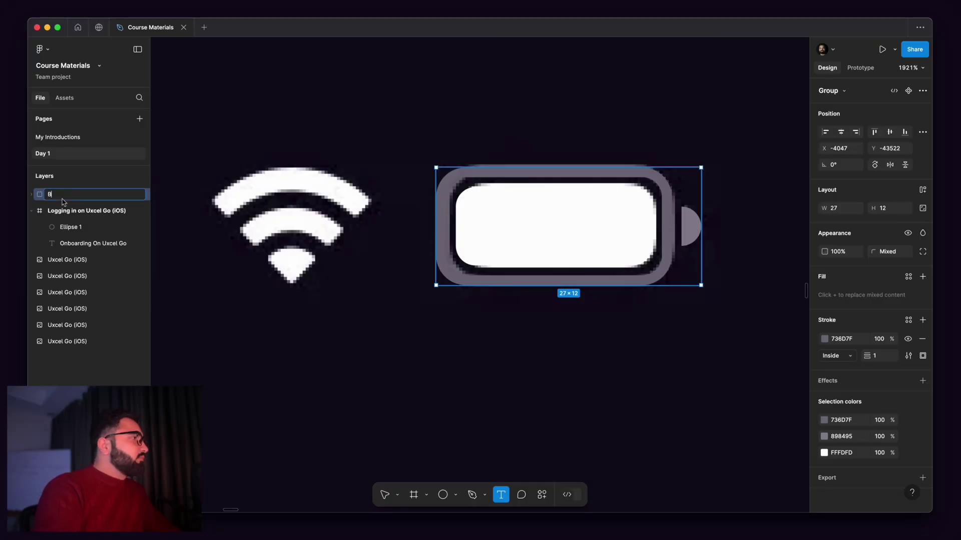
{"action": "type", "text": "attery"}
{"action": "key", "text": "Return"}
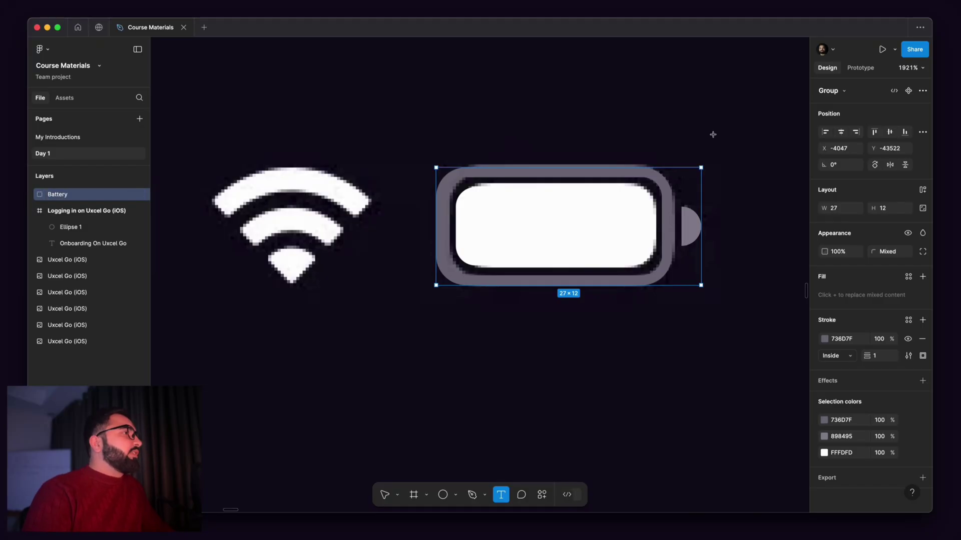
- Draw a circle about 10 × 10 px over the wifi icon's lowest wedge, with its top edge just under the middle arc
{"action": "scroll", "coordinate": [480, 229], "scroll_direction": "down", "scroll_amount": 3}
{"action": "scroll", "coordinate": [595, 255], "scroll_direction": "up", "scroll_amount": 5}
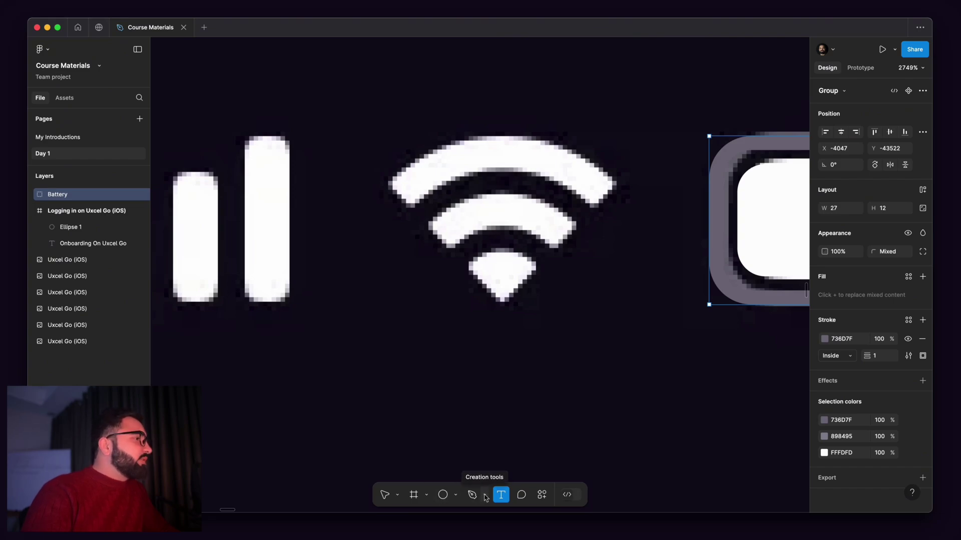
{"action": "left_click", "coordinate": [444, 496]}
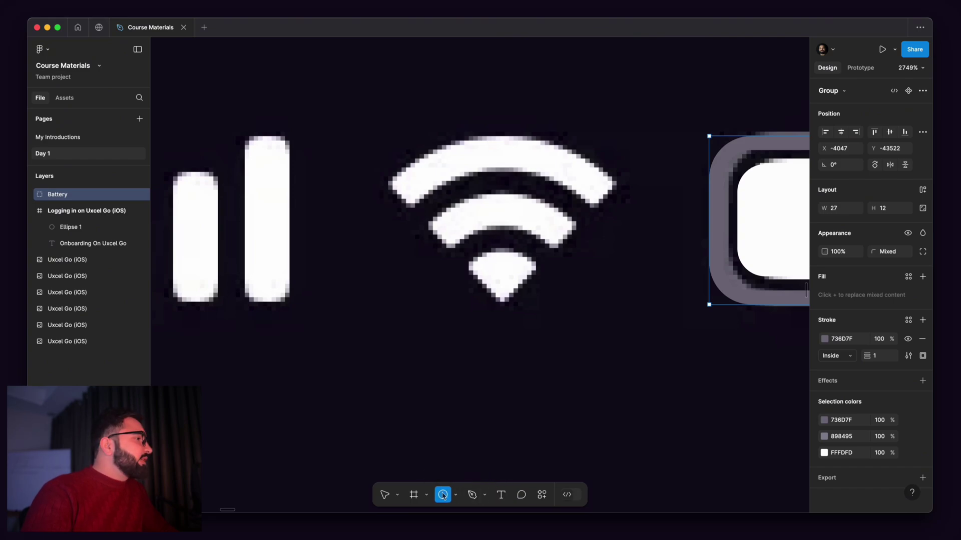
{"action": "scroll", "coordinate": [500, 311], "scroll_direction": "down", "scroll_amount": 3}
{"action": "scroll", "coordinate": [500, 311], "scroll_direction": "up", "scroll_amount": 3}
{"action": "left_click_drag", "start_coordinate": [497, 297], "coordinate": [567, 377]}
{"action": "left_click_drag", "start_coordinate": [515, 264], "coordinate": [519, 300]}
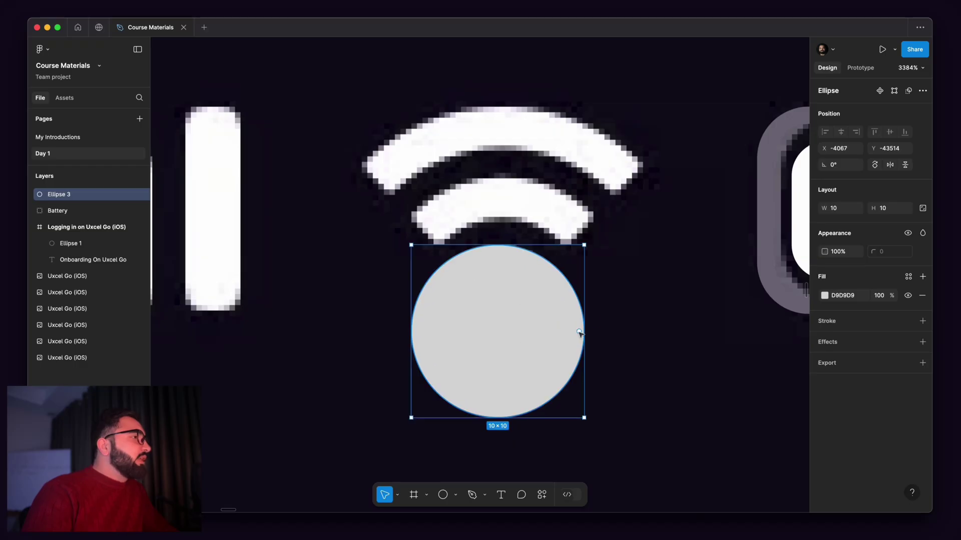
- Cut the circle into a wedge with about a -15.6% arc sweep and rotate it to 61.45° so its tip points down
{"action": "left_click_drag", "start_coordinate": [579, 333], "coordinate": [555, 249]}
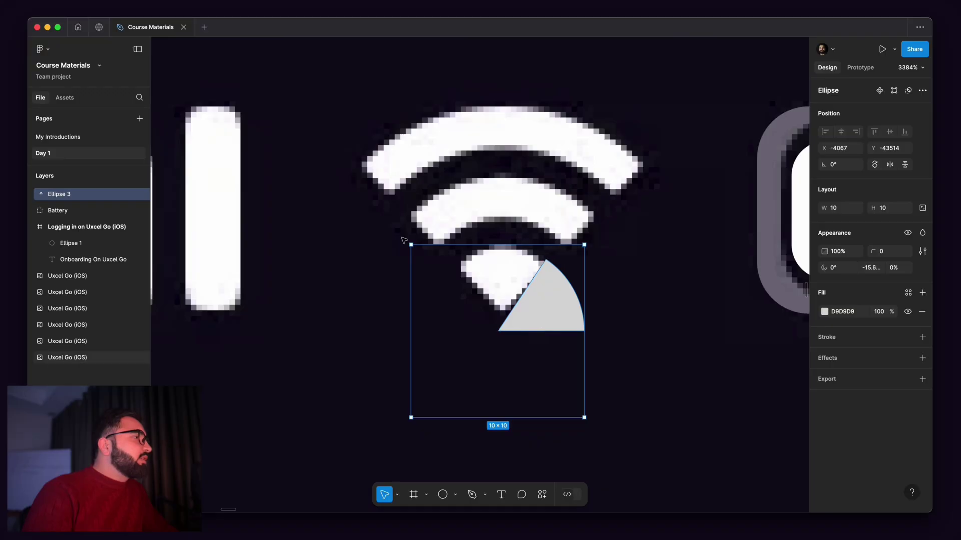
{"action": "left_click_drag", "start_coordinate": [408, 239], "coordinate": [412, 351]}
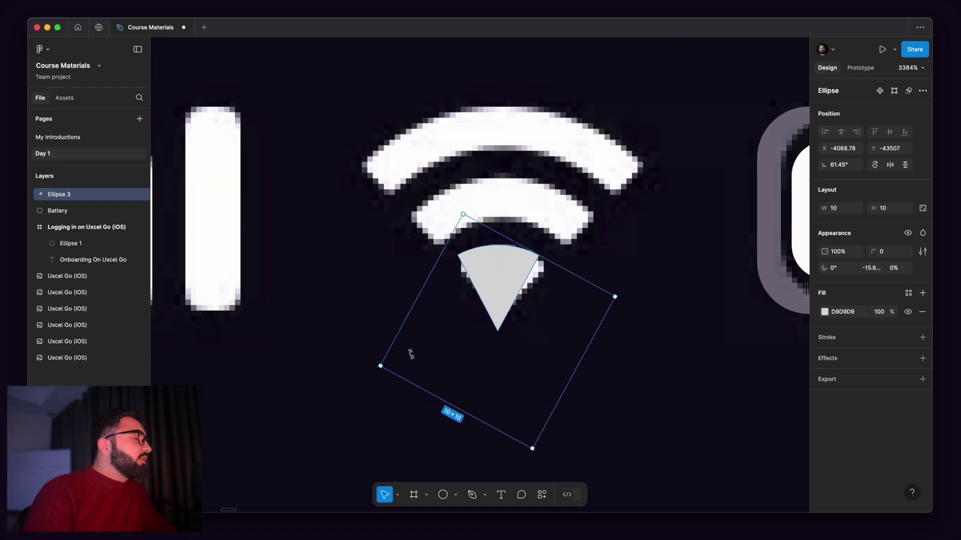
{"action": "scroll", "coordinate": [497, 315], "scroll_direction": "up", "scroll_amount": 5}
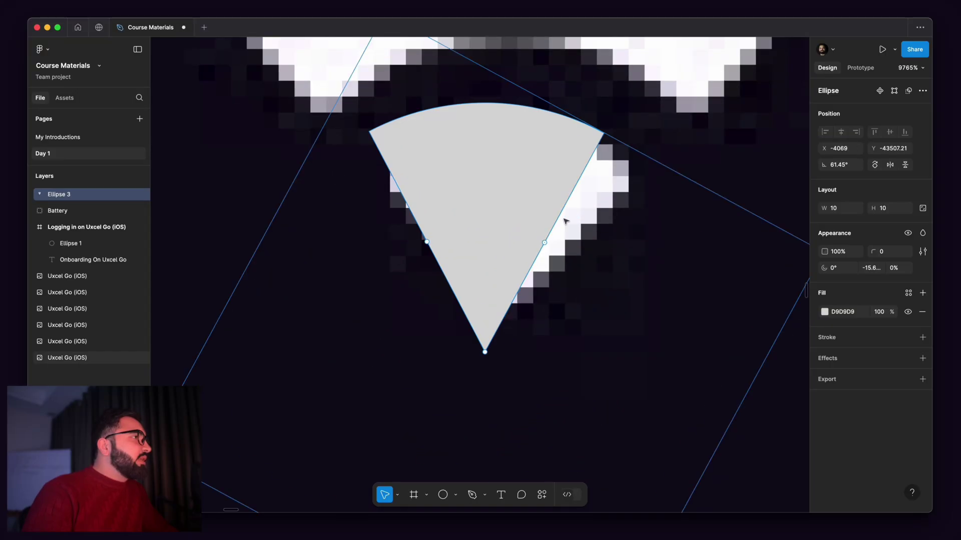
- Widen the wedge to match the original wifi shape, with an arc start of 13.08° and a sweep of -20.12%
{"action": "left_click_drag", "start_coordinate": [551, 242], "coordinate": [564, 261]}
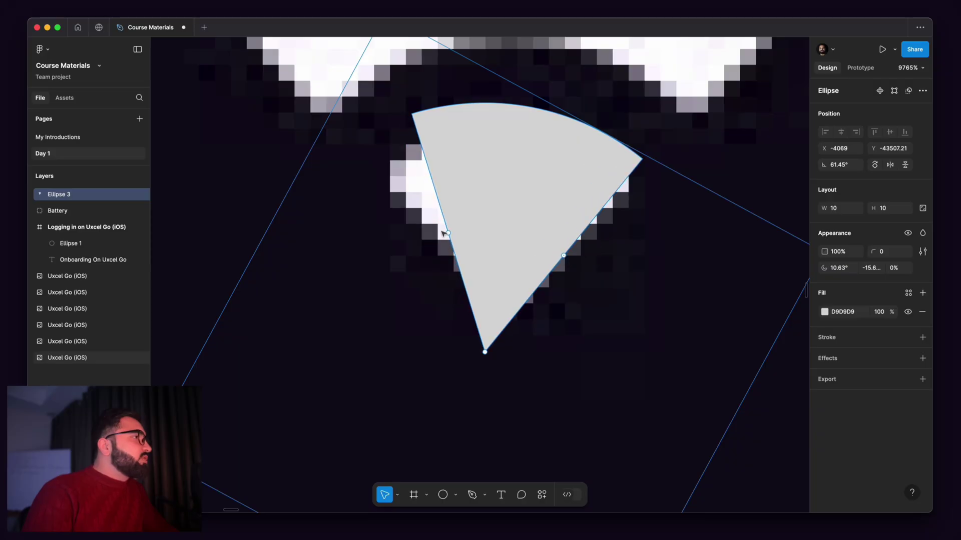
{"action": "left_click_drag", "start_coordinate": [448, 232], "coordinate": [428, 249]}
{"action": "mouse_move", "coordinate": [564, 256]}
{"action": "left_mouse_down"}
{"action": "mouse_move", "coordinate": [574, 252]}
{"action": "mouse_move", "coordinate": [568, 259]}
{"action": "left_mouse_up"}
{"action": "left_click_drag", "start_coordinate": [429, 243], "coordinate": [422, 245]}
{"action": "scroll", "coordinate": [523, 243], "scroll_direction": "down", "scroll_amount": 5}
{"action": "left_click", "coordinate": [647, 318]}
{"action": "left_click", "coordinate": [501, 194]}
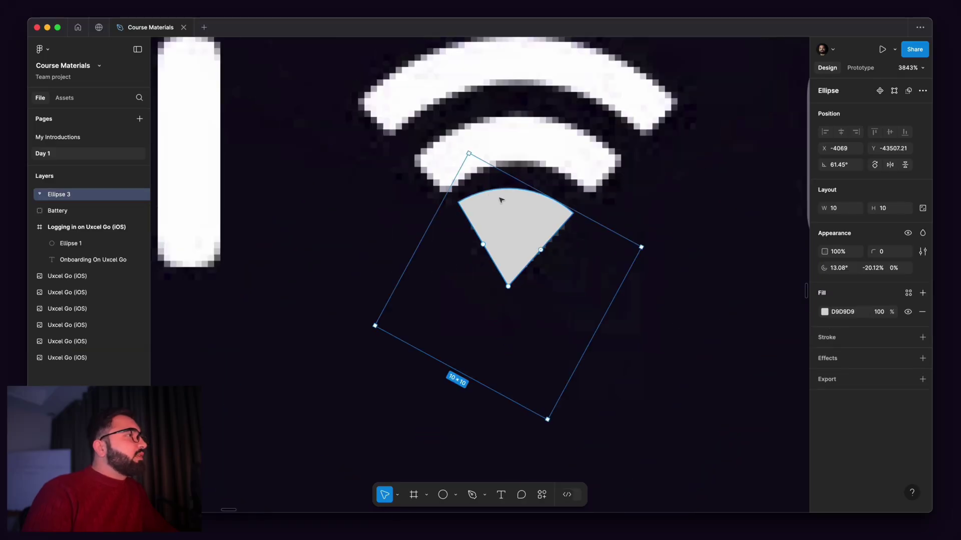
- Centre the wedge over the original by moving it slightly sideways and rotating it to 67.61°
{"action": "left_click_drag", "start_coordinate": [467, 147], "coordinate": [446, 154]}
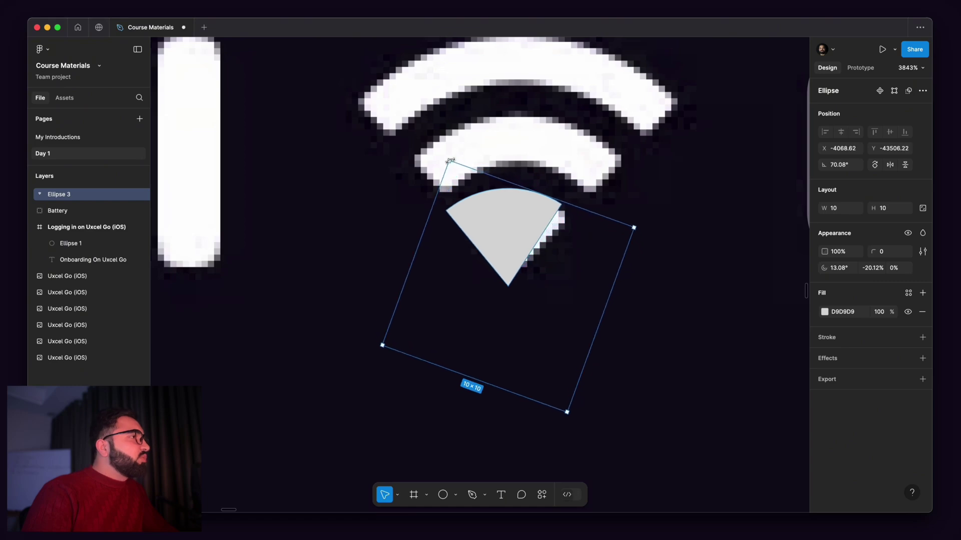
{"action": "scroll", "coordinate": [510, 245], "scroll_direction": "up", "scroll_amount": 5}
{"action": "left_click", "coordinate": [547, 242]}
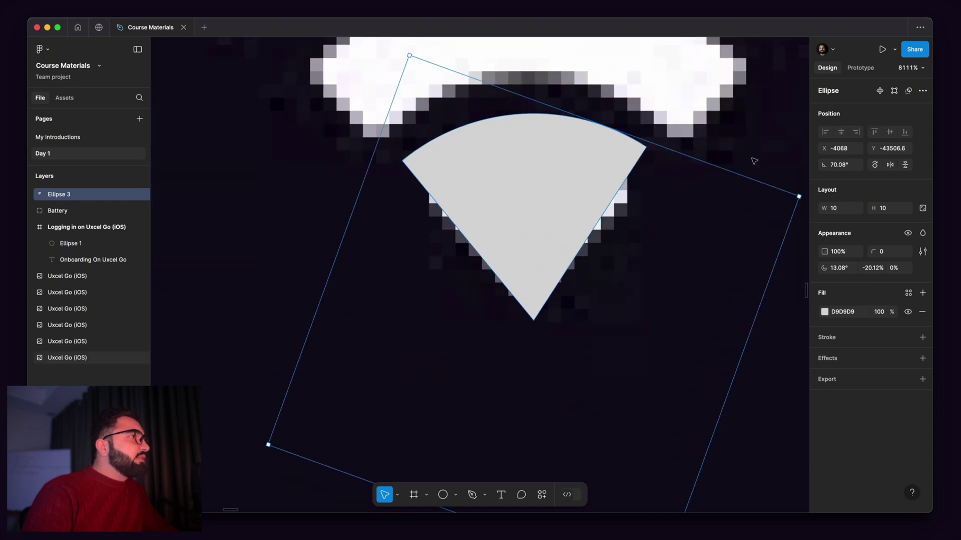
{"action": "left_click_drag", "start_coordinate": [801, 193], "coordinate": [804, 207]}
{"action": "scroll", "coordinate": [502, 154], "scroll_direction": "down", "scroll_amount": 5}
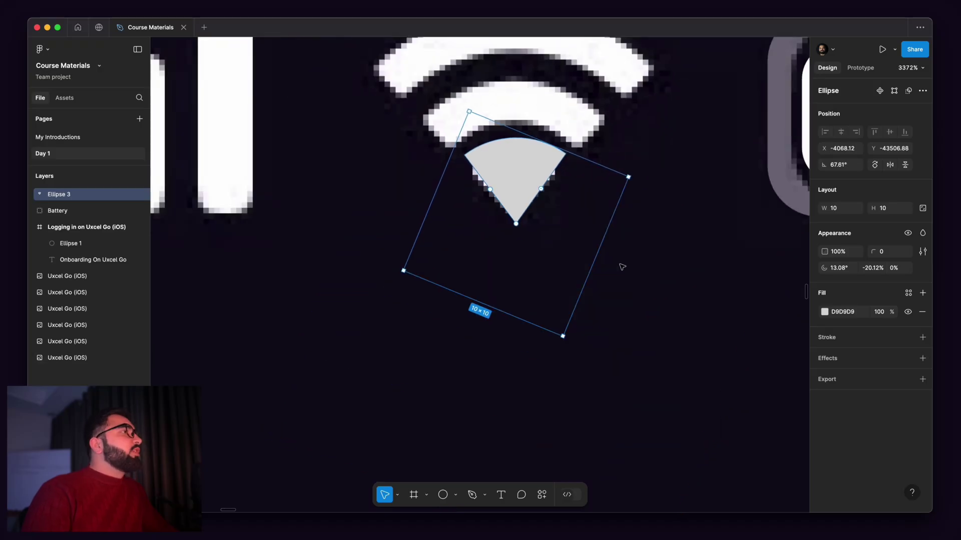
{"action": "left_click", "coordinate": [635, 252]}
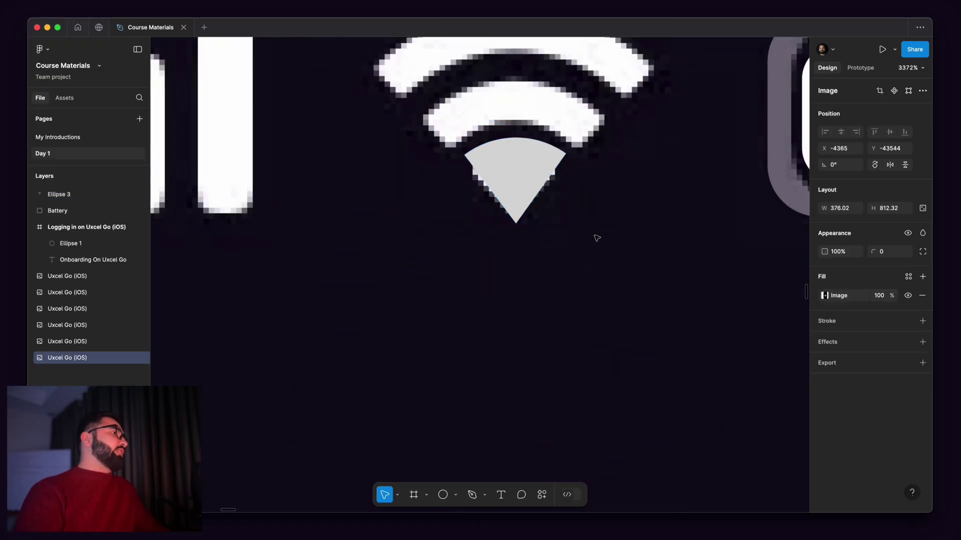
- Duplicate the wedge in place as a separate layer directly beneath it
{"action": "scroll", "coordinate": [503, 172], "scroll_direction": "up", "scroll_amount": 4}
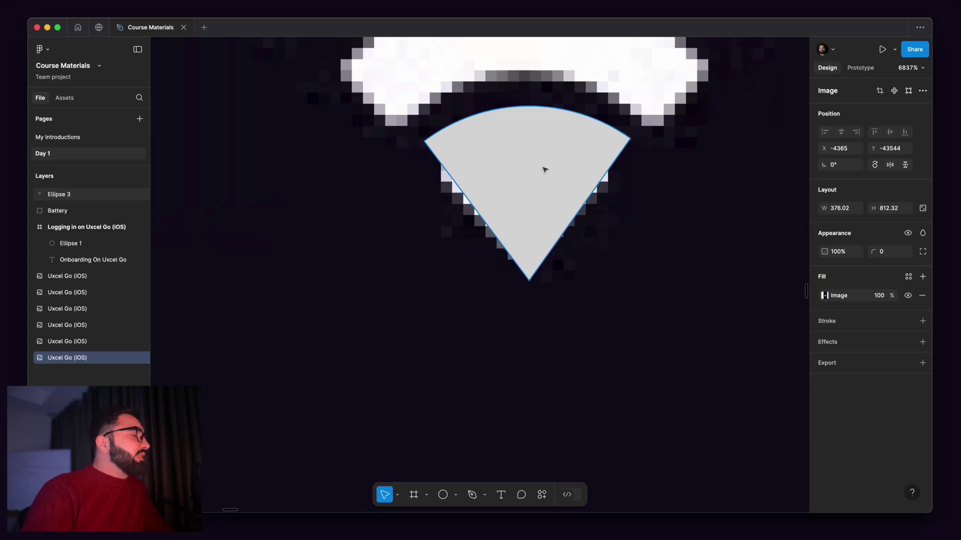
{"action": "left_click", "coordinate": [524, 145]}
{"action": "scroll", "coordinate": [467, 152], "scroll_direction": "down", "scroll_amount": 3}
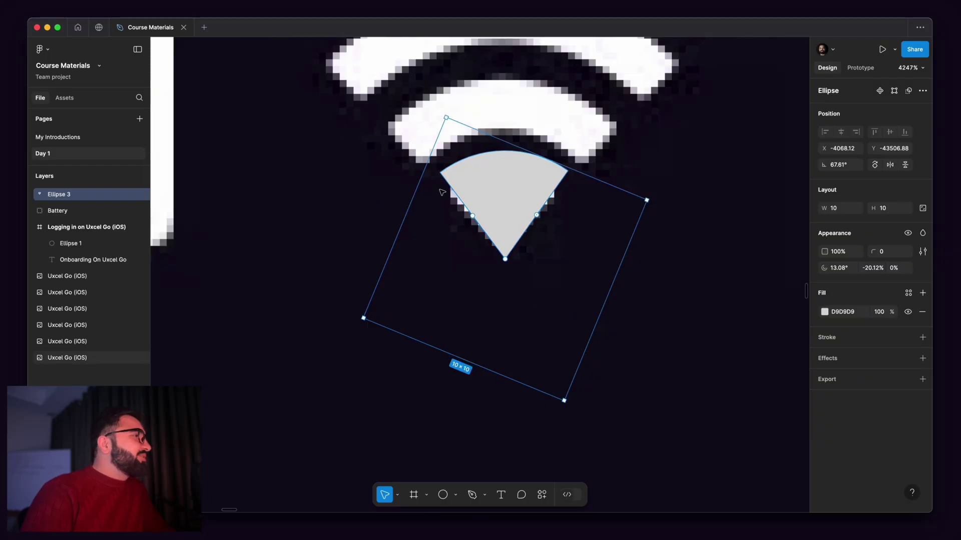
{"action": "left_click", "coordinate": [370, 213]}
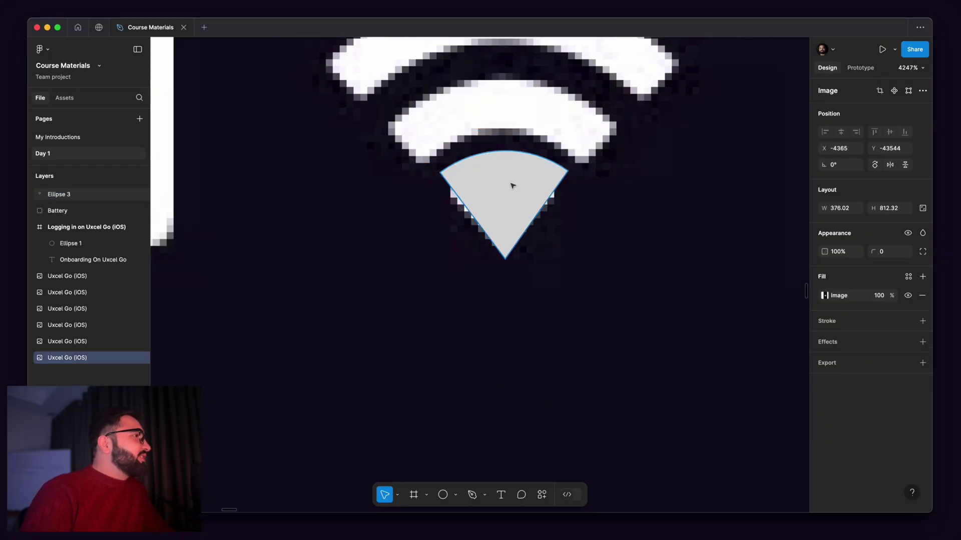
{"action": "scroll", "coordinate": [500, 222], "scroll_direction": "up", "scroll_amount": 2}
{"action": "scroll", "coordinate": [500, 222], "scroll_direction": "left", "scroll_amount": 3}
{"action": "left_click", "coordinate": [564, 230]}
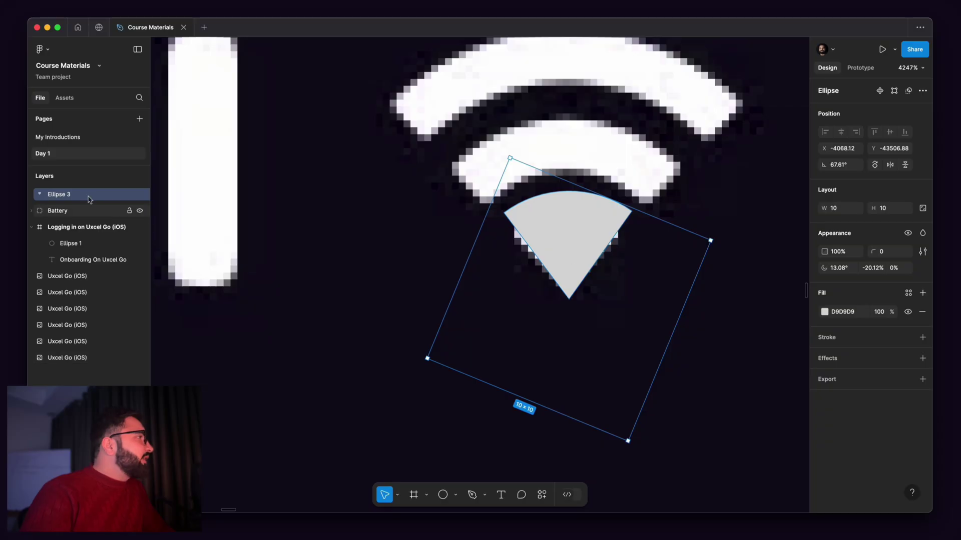
{"action": "left_click_drag", "start_coordinate": [129, 195], "coordinate": [135, 222]}
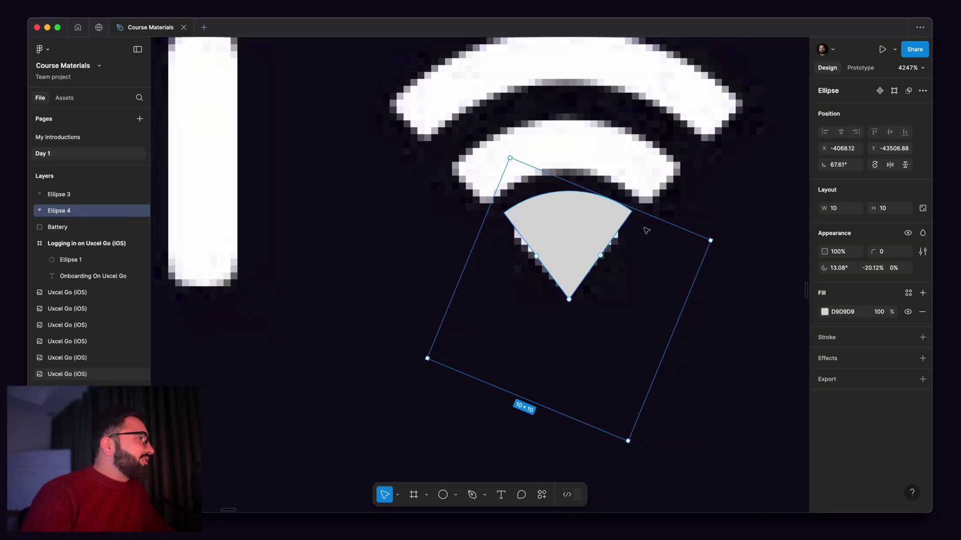
- Enlarge the upper wedge copy proportionally from its centre to about 16.82 × 16.82 px, matching the middle wifi arc's outer edge
{"action": "scroll", "coordinate": [513, 212], "scroll_direction": "down", "scroll_amount": 3}
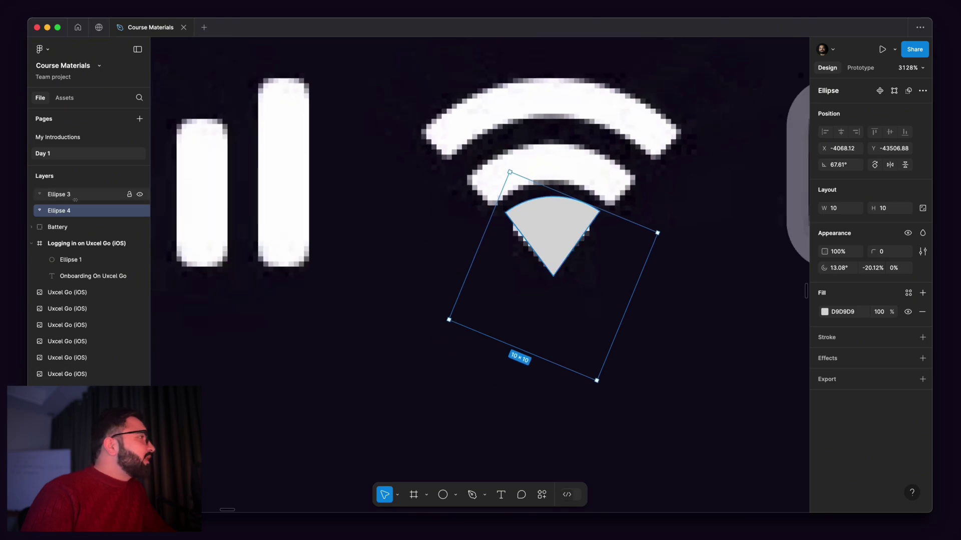
{"action": "scroll", "coordinate": [568, 221], "scroll_direction": "up", "scroll_amount": 2}
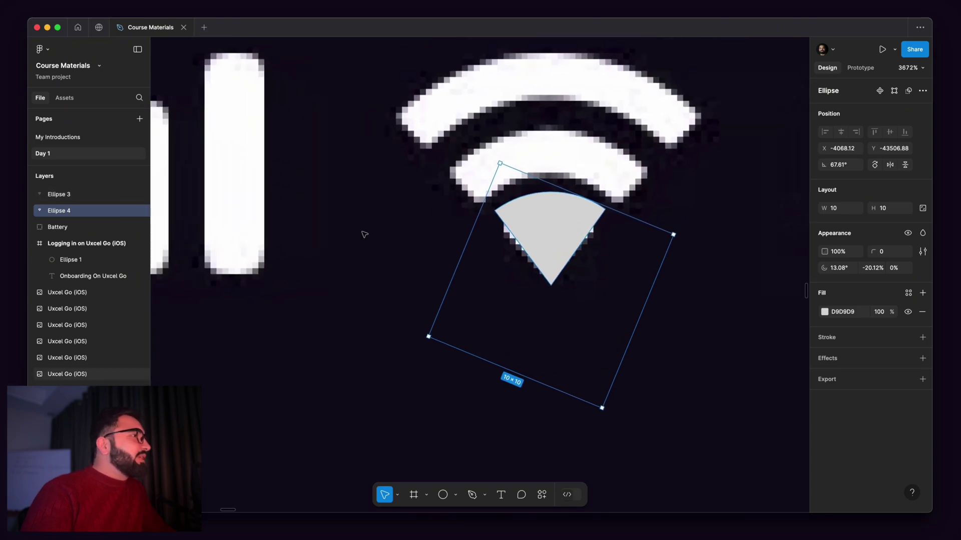
{"action": "left_click", "coordinate": [364, 234]}
{"action": "left_click", "coordinate": [553, 218]}
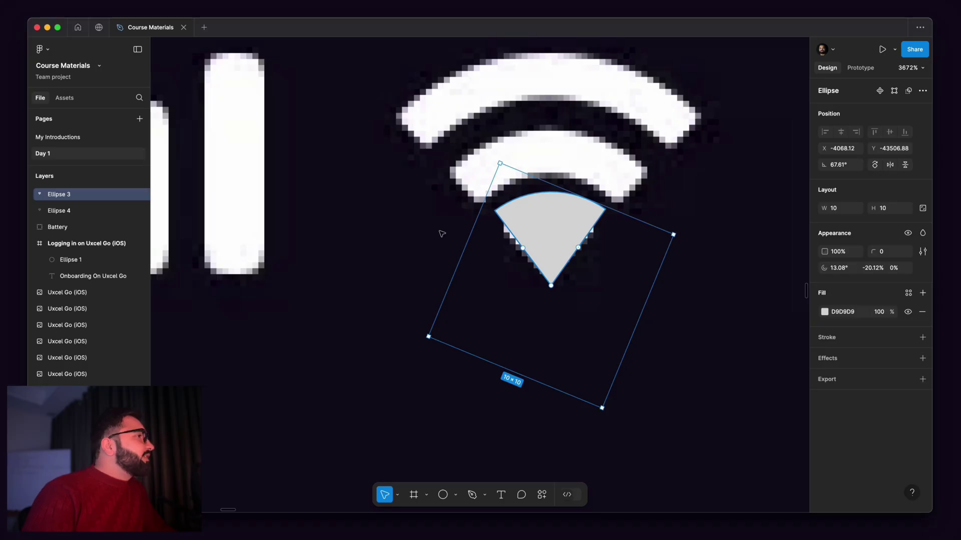
{"action": "left_click", "coordinate": [50, 210]}
{"action": "left_click", "coordinate": [59, 196]}
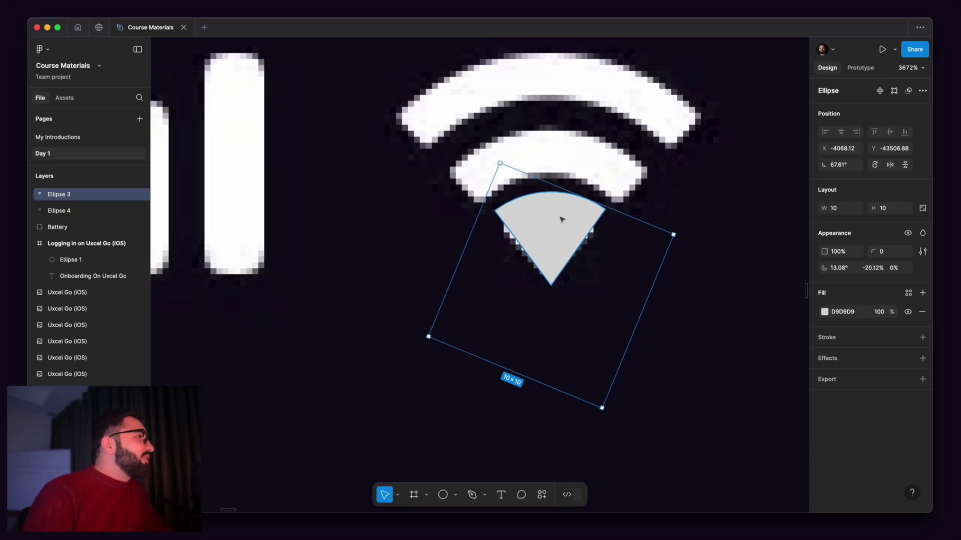
{"action": "left_click_drag", "start_coordinate": [562, 217], "coordinate": [523, 222]}
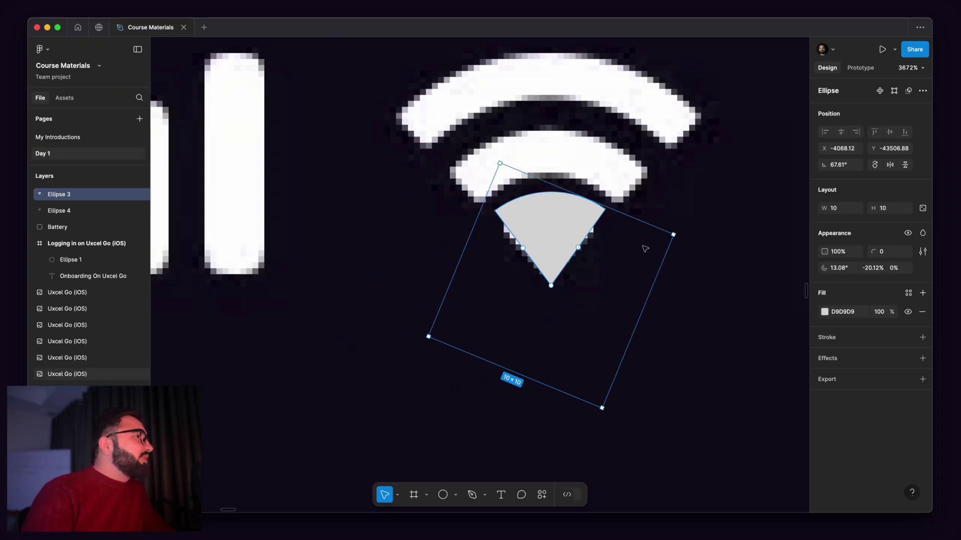
{"action": "key", "text": "alt"}
{"action": "left_click_drag", "start_coordinate": [675, 234], "coordinate": [742, 205]}
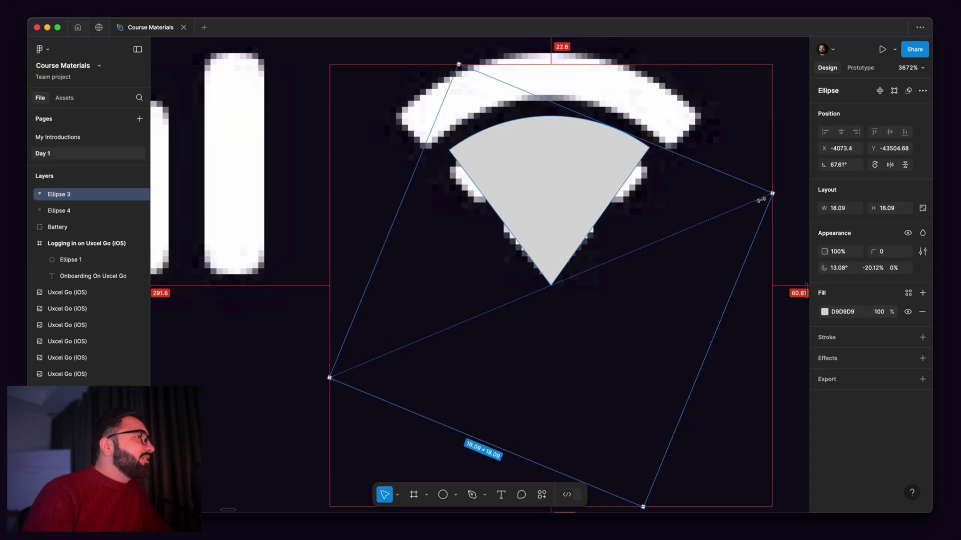
{"action": "scroll", "coordinate": [514, 115], "scroll_direction": "up", "scroll_amount": 10}
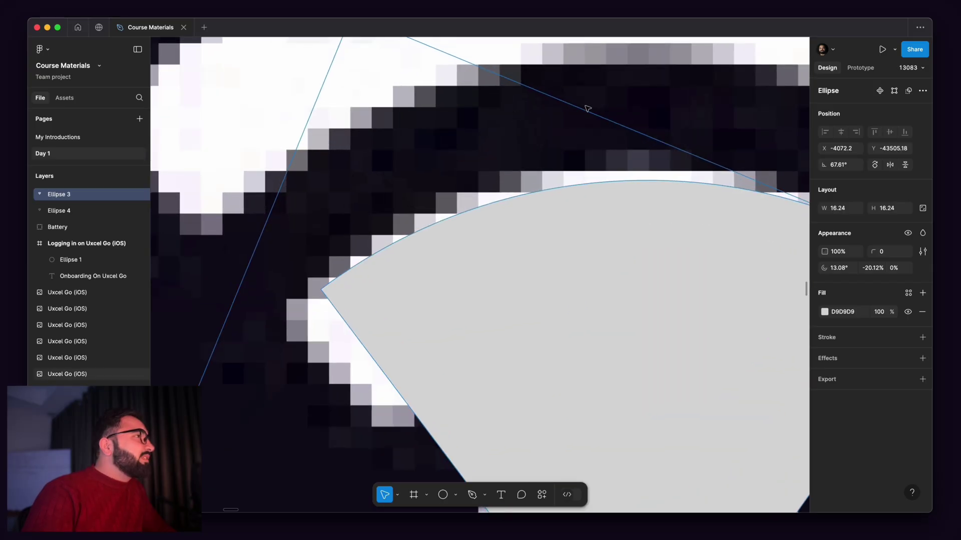
{"action": "left_click_drag", "start_coordinate": [584, 105], "coordinate": [590, 92]}
- Hollow out the enlarged wedge to a 70.8% inner ratio so it forms the wifi icon's middle arc
{"action": "scroll", "coordinate": [410, 112], "scroll_direction": "down", "scroll_amount": 1}
{"action": "scroll", "coordinate": [410, 112], "scroll_direction": "down", "scroll_amount": 10}
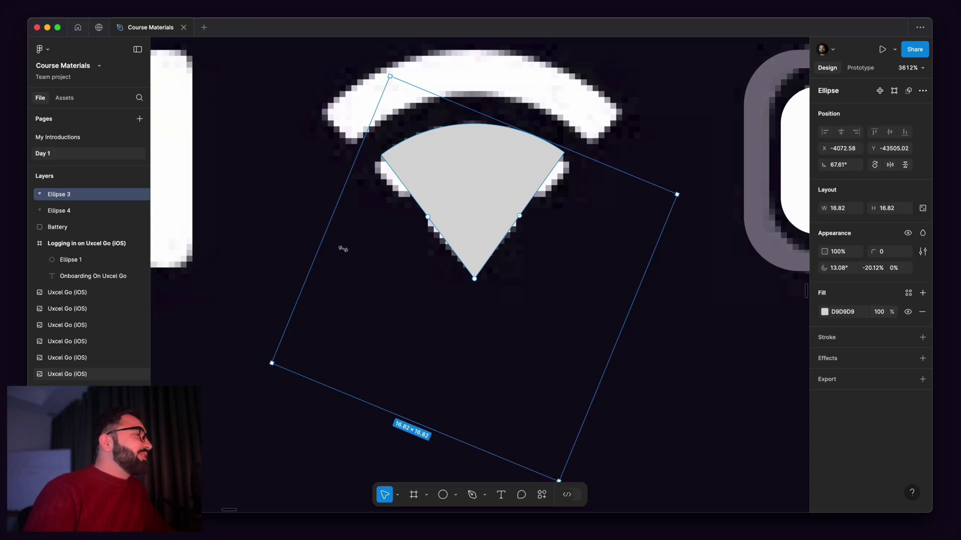
{"action": "scroll", "coordinate": [397, 249], "scroll_direction": "up", "scroll_amount": 2}
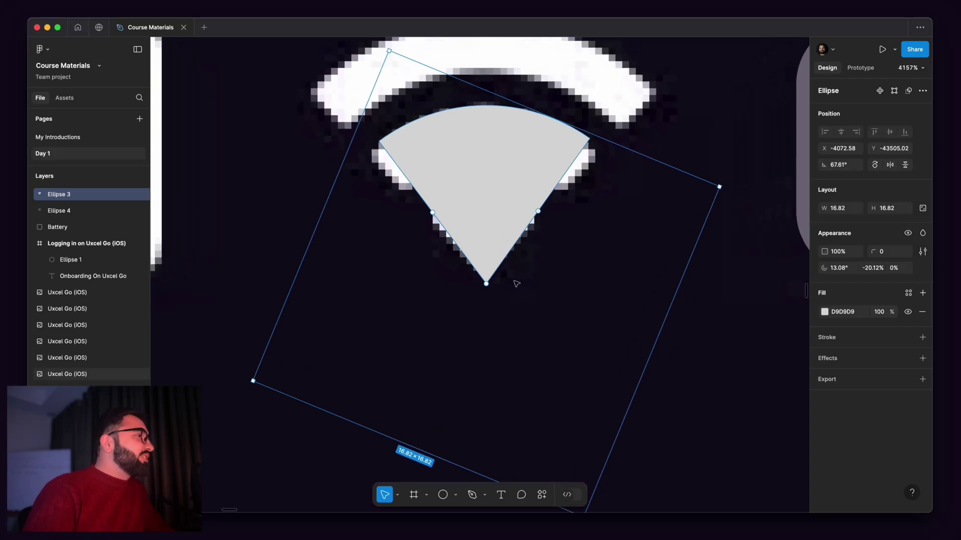
{"action": "left_click_drag", "start_coordinate": [485, 284], "coordinate": [479, 160]}
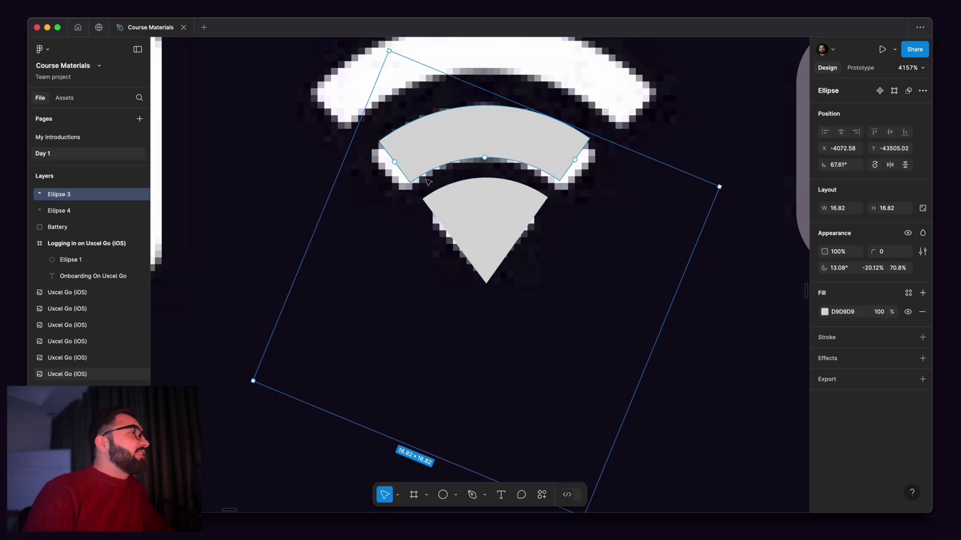
{"action": "scroll", "coordinate": [572, 133], "scroll_direction": "up", "scroll_amount": 2}
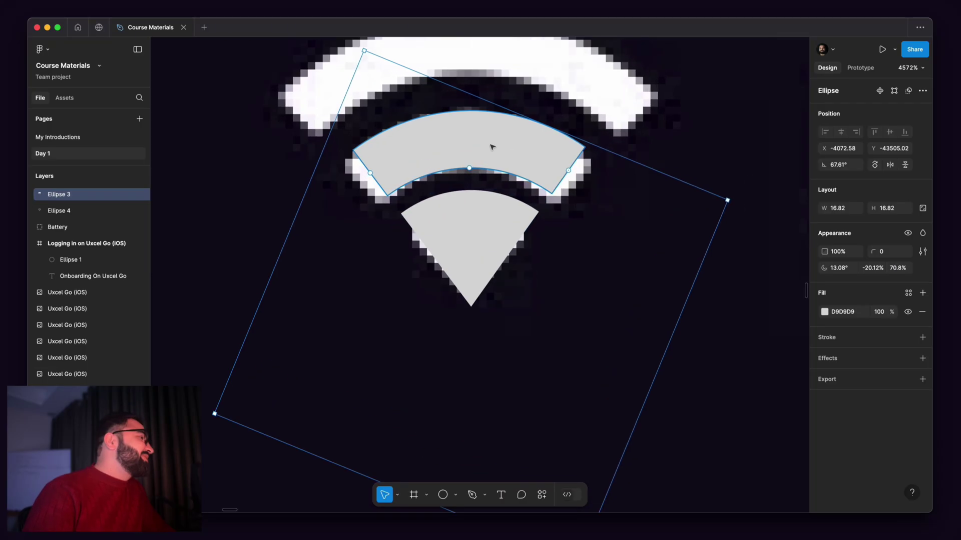
{"action": "left_click", "coordinate": [262, 184]}
{"action": "left_click", "coordinate": [521, 150]}
{"action": "scroll", "coordinate": [496, 145], "scroll_direction": "down", "scroll_amount": 3}
{"action": "scroll", "coordinate": [463, 133], "scroll_direction": "up", "scroll_amount": 6}
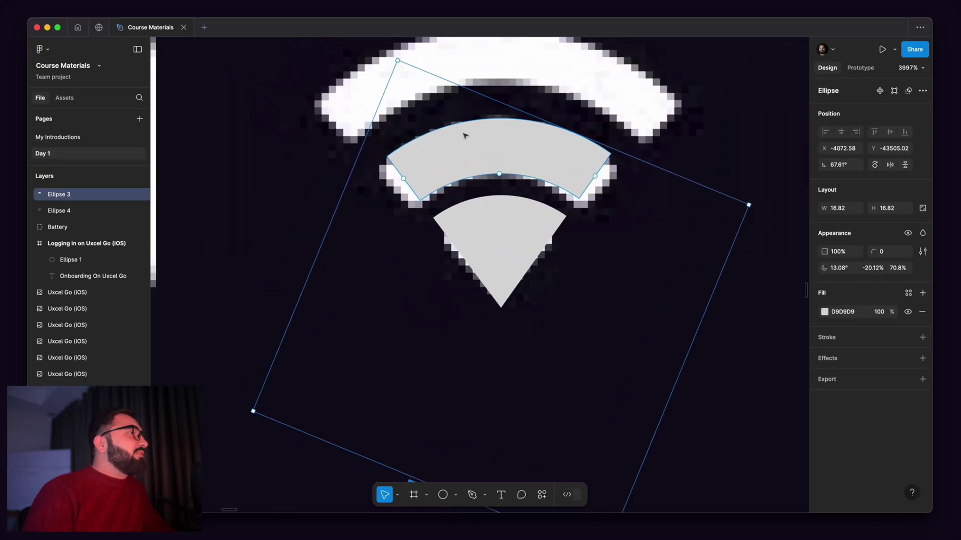
- Duplicate the middle wifi arc in place as a layer between it and the small wedge
{"action": "scroll", "coordinate": [472, 223], "scroll_direction": "down", "scroll_amount": 3}
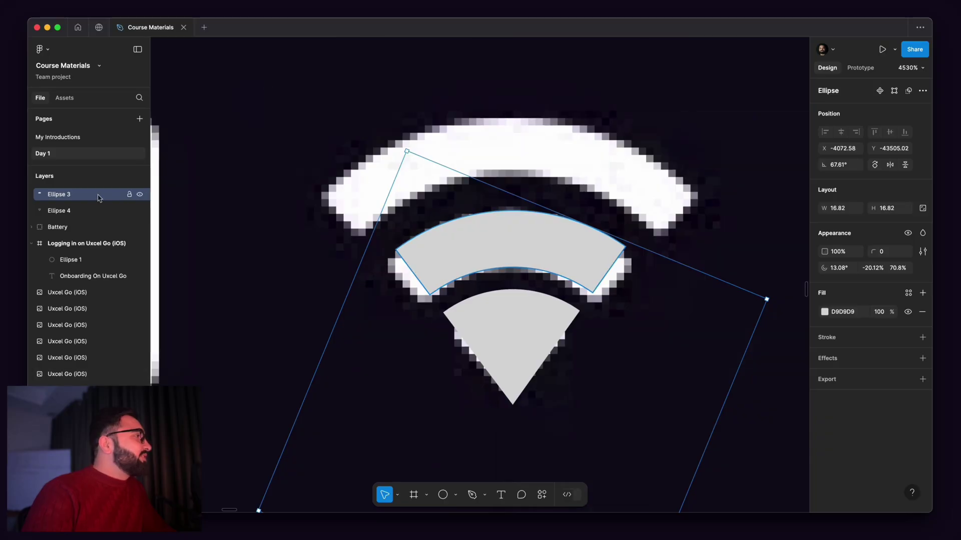
{"action": "key", "text": "alt"}
{"action": "left_click_drag", "start_coordinate": [96, 200], "coordinate": [94, 204]}
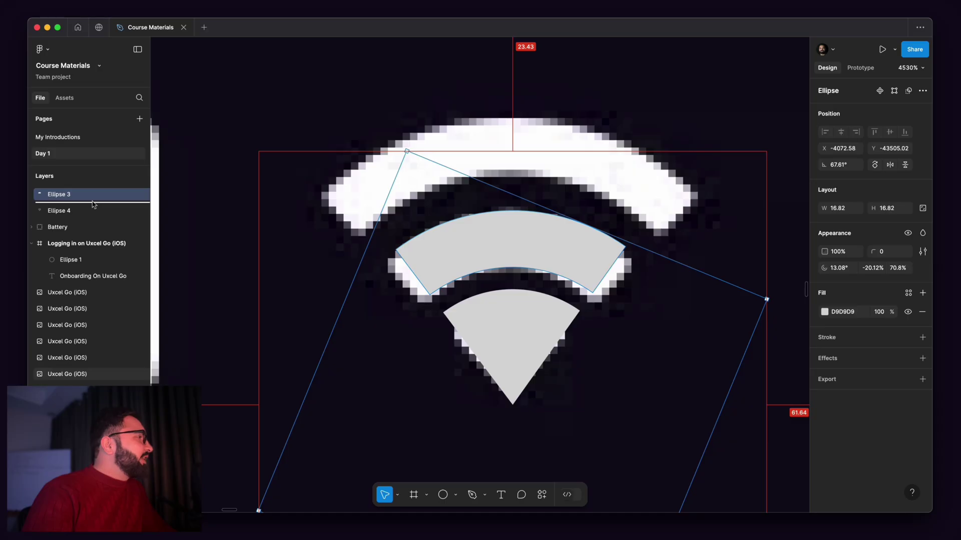
{"action": "left_click_drag", "start_coordinate": [94, 204], "coordinate": [68, 214]}
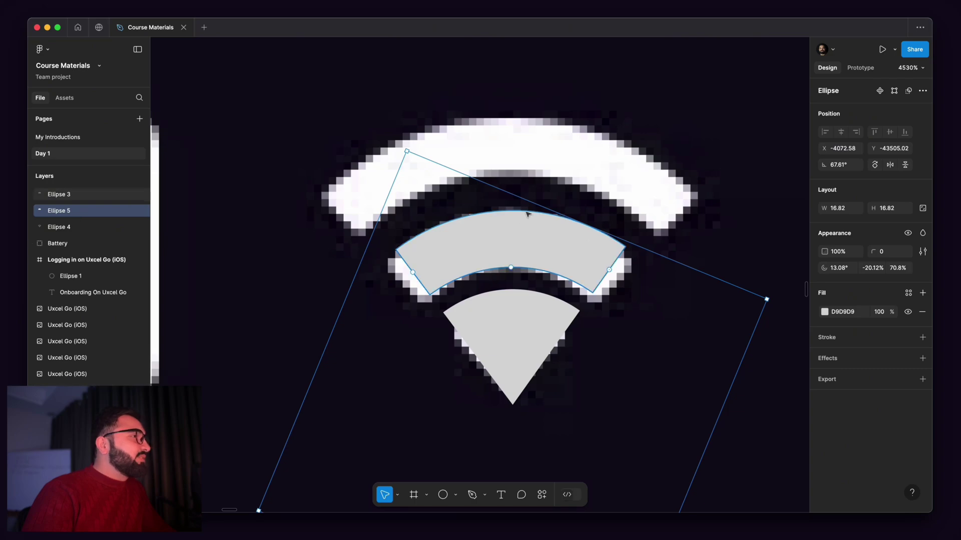
- Enlarge the duplicated arc proportionally from its centre to about 24.72 × 24.72 px, reaching the outer wifi arc's upper edge
{"action": "scroll", "coordinate": [526, 214], "scroll_direction": "down", "scroll_amount": 5}
{"action": "left_click_drag", "start_coordinate": [626, 247], "coordinate": [673, 238]}
{"action": "scroll", "coordinate": [528, 217], "scroll_direction": "up", "scroll_amount": 5}
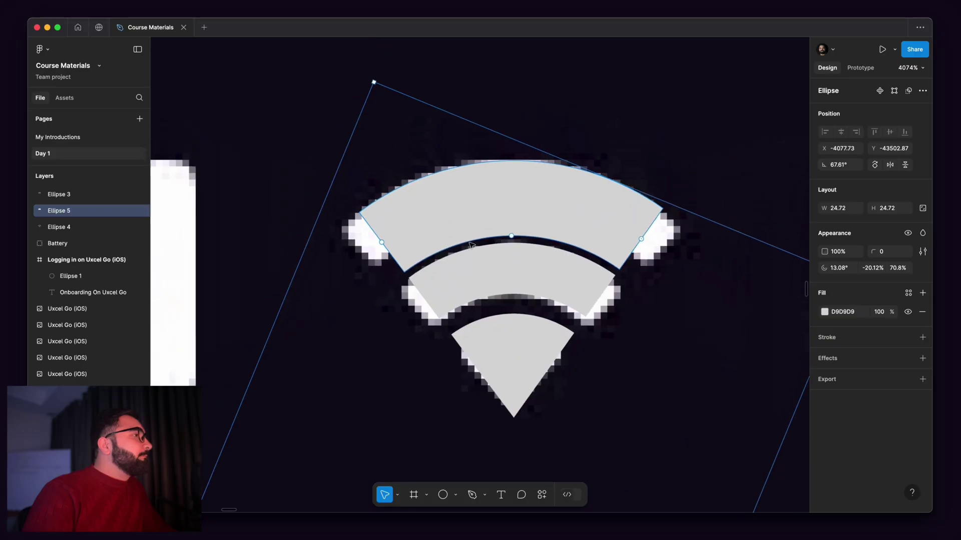
- Thin the outer wifi arc to an 80.06% inner ratio and extend both ends to the reference tips, with a 19° start angle
{"action": "scroll", "coordinate": [513, 254], "scroll_direction": "up", "scroll_amount": 3}
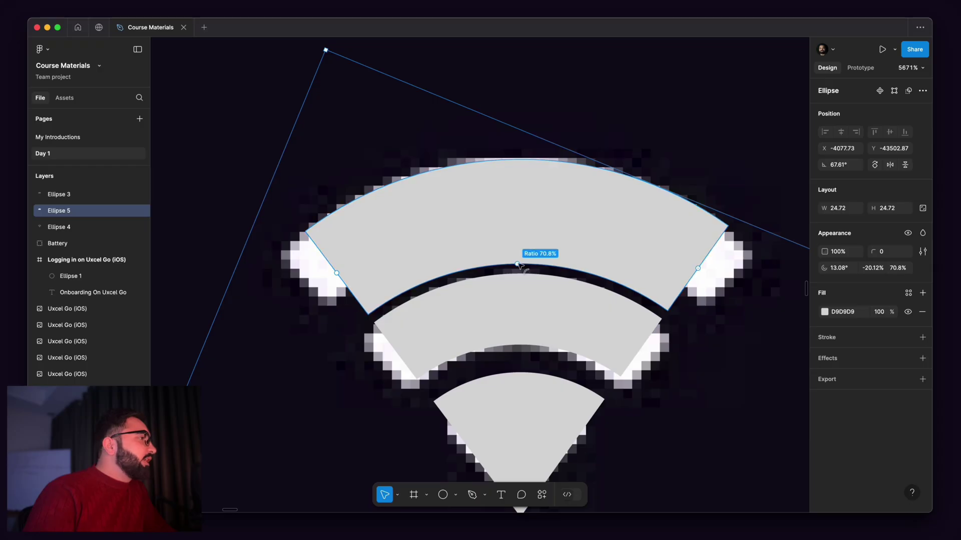
{"action": "left_click_drag", "start_coordinate": [518, 265], "coordinate": [522, 231]}
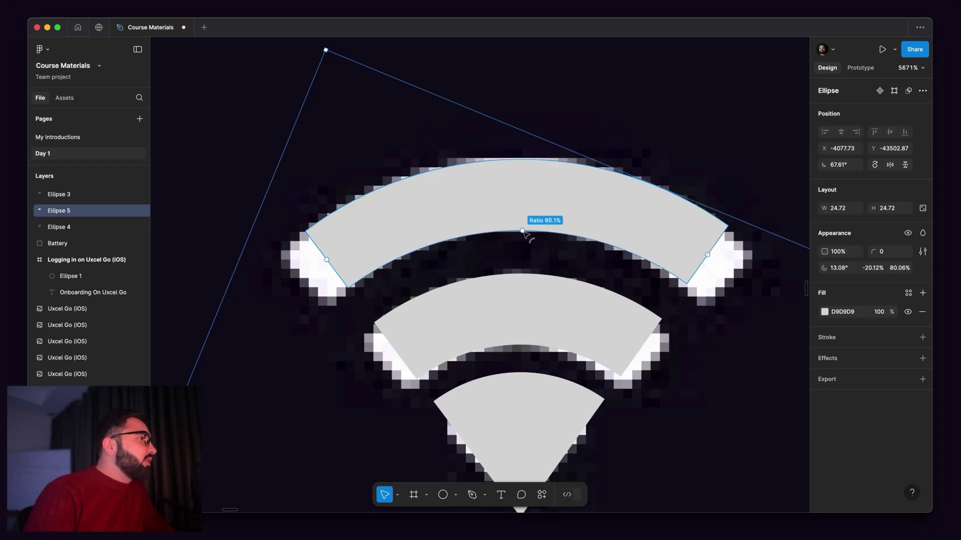
{"action": "left_click_drag", "start_coordinate": [719, 258], "coordinate": [744, 272]}
{"action": "left_click_drag", "start_coordinate": [354, 242], "coordinate": [313, 285]}
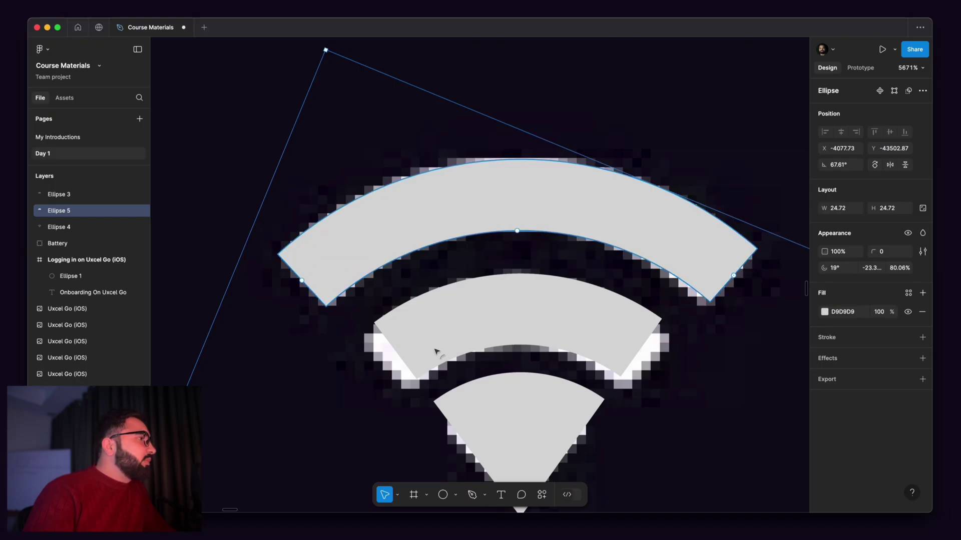
- Extend both ends of the middle wifi arc to the reference tips, with a start angle of about 18.19° and a -22.9% sweep
{"action": "left_click", "coordinate": [649, 351]}
{"action": "left_click_drag", "start_coordinate": [650, 352], "coordinate": [699, 357]}
{"action": "left_click_drag", "start_coordinate": [411, 341], "coordinate": [390, 373]}
{"action": "scroll", "coordinate": [553, 272], "scroll_direction": "down", "scroll_amount": 10}
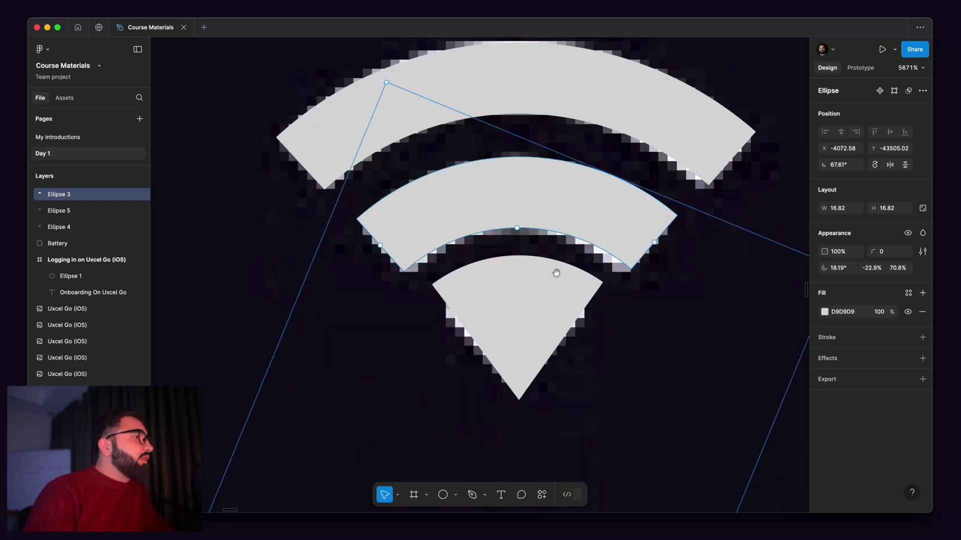
{"action": "left_click", "coordinate": [583, 166]}
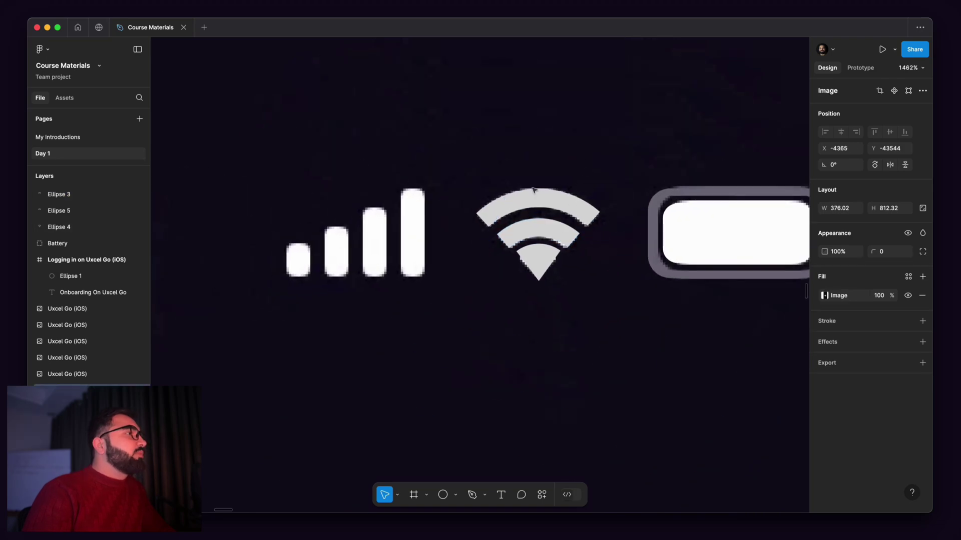
{"action": "scroll", "coordinate": [522, 206], "scroll_direction": "up", "scroll_amount": 5}
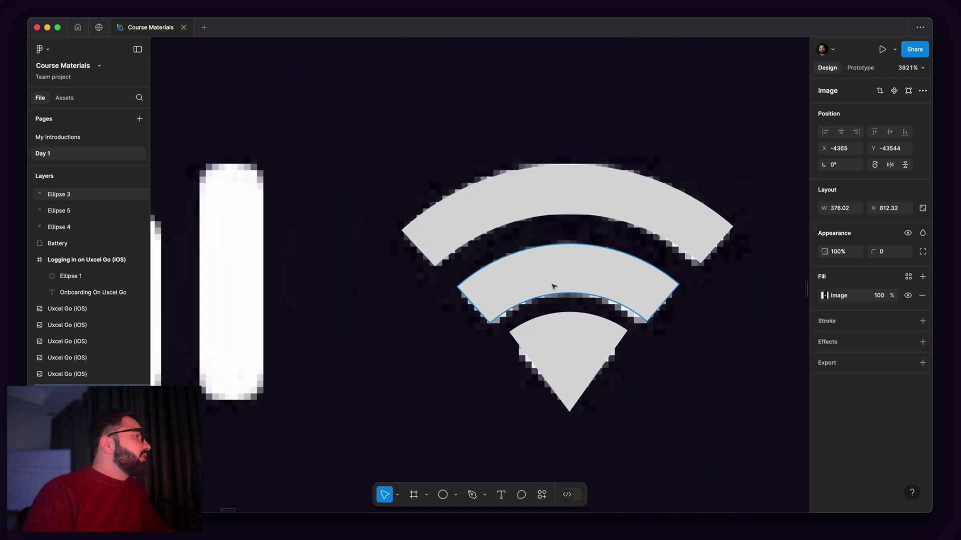
{"action": "scroll", "coordinate": [558, 276], "scroll_direction": "down", "scroll_amount": 10}
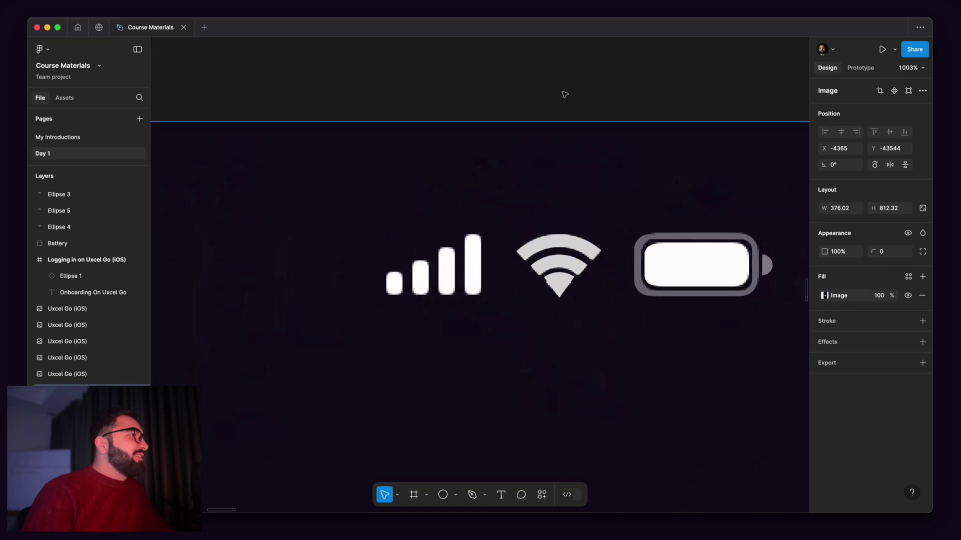
- Group the two wifi arcs and the small wedge, and name the group Wifi
{"action": "left_click_drag", "start_coordinate": [537, 81], "coordinate": [592, 266]}
{"action": "left_click_drag", "start_coordinate": [607, 304], "coordinate": [595, 298]}
{"action": "left_click", "coordinate": [584, 239]}
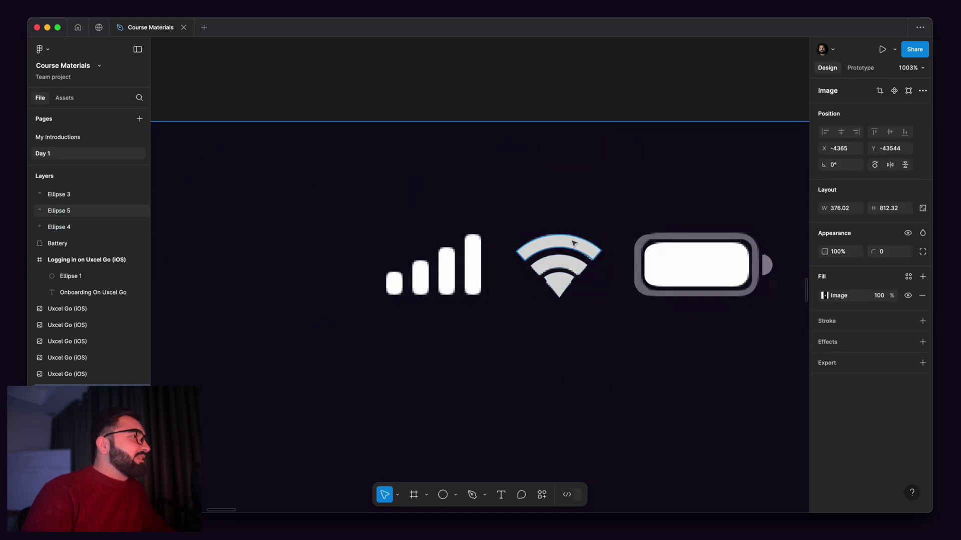
{"action": "scroll", "coordinate": [553, 261], "scroll_direction": "up", "scroll_amount": 5}
{"action": "left_click", "coordinate": [581, 258], "text": "shift"}
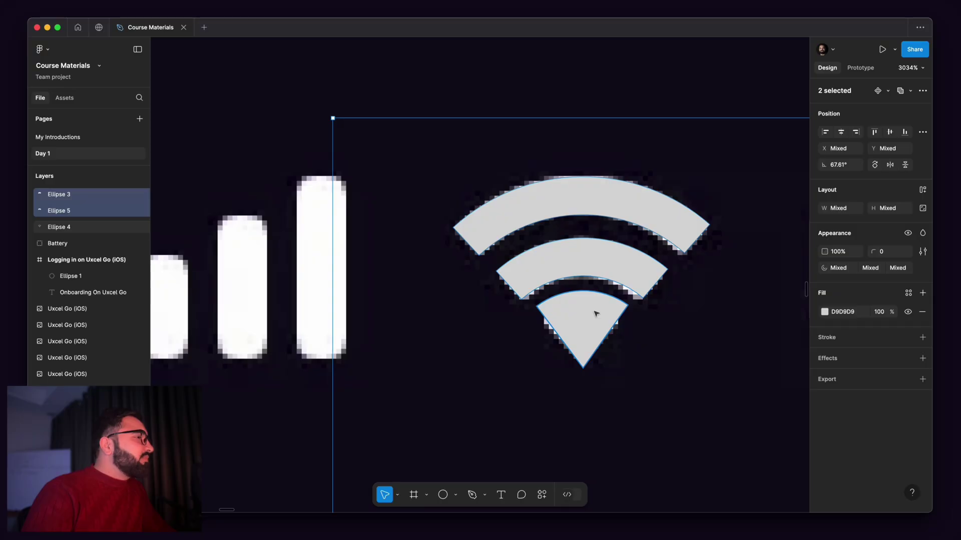
{"action": "left_click", "coordinate": [595, 314], "text": "shift"}
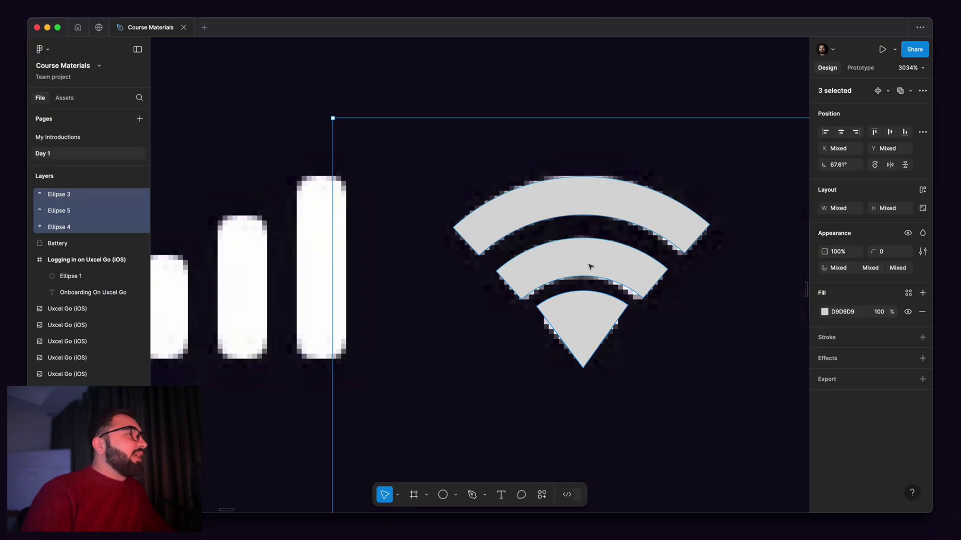
{"action": "left_click_drag", "start_coordinate": [591, 266], "coordinate": [556, 273]}
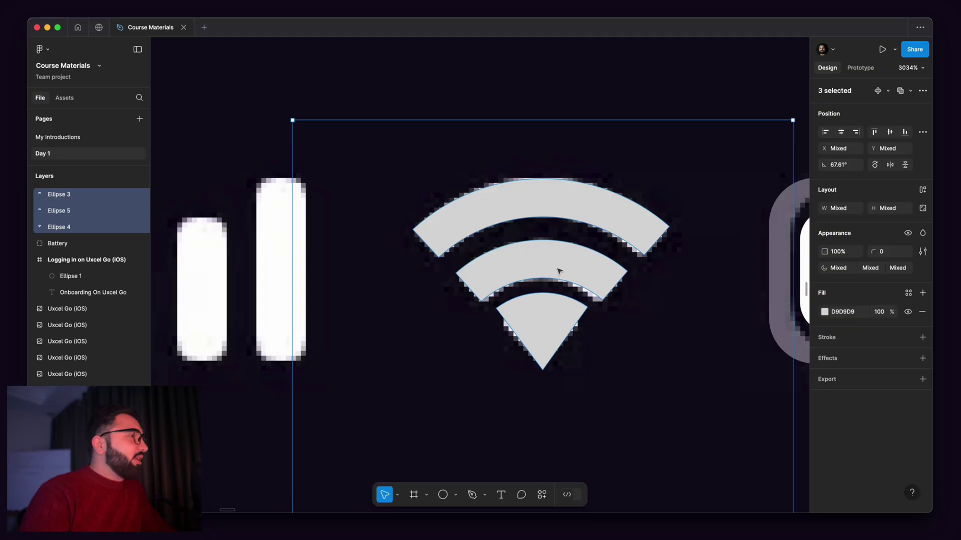
{"action": "key", "text": "super+g"}
{"action": "double_click", "coordinate": [58, 194]}
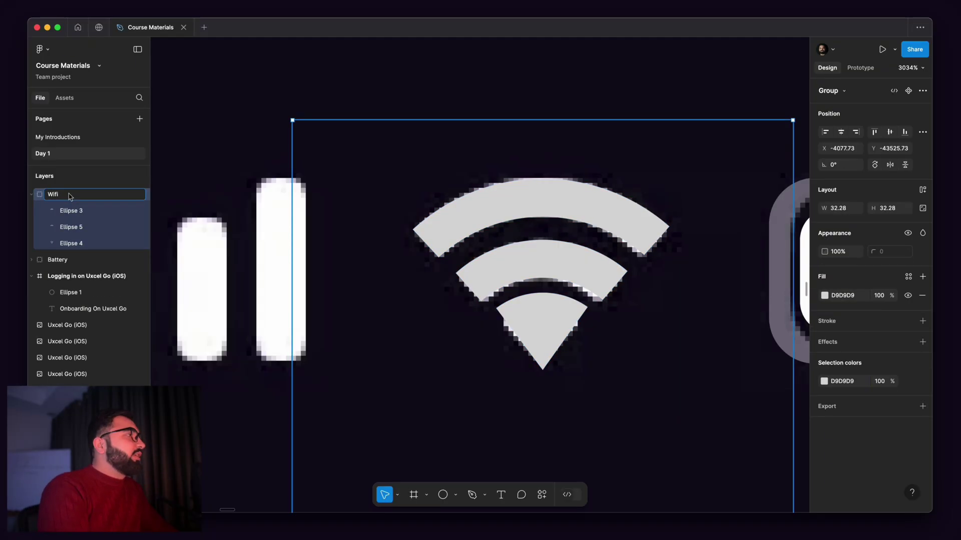
{"action": "type", "text": "Wifi"}
{"action": "key", "text": "Return"}
{"action": "scroll", "coordinate": [195, 230], "scroll_direction": "down", "scroll_amount": 5}
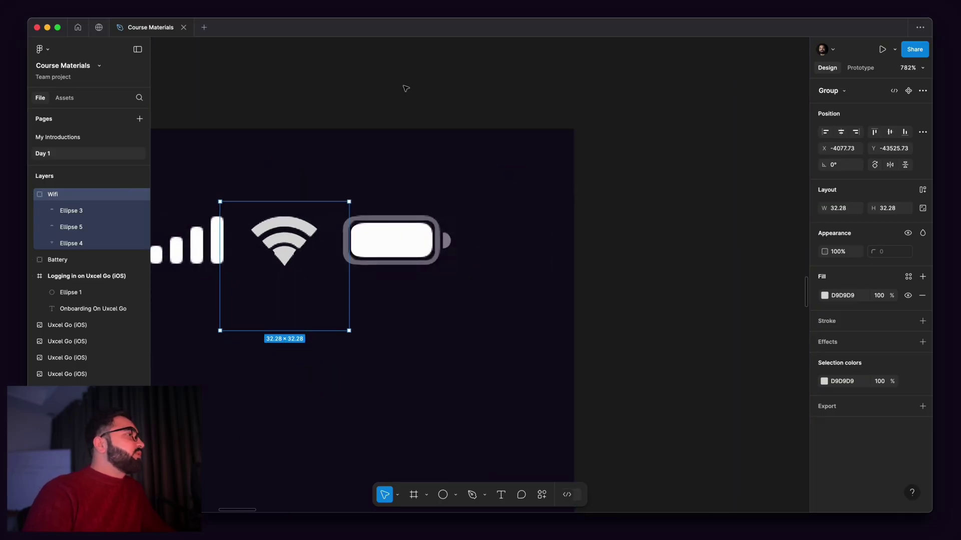
- Recolour the whole Wifi group to white, FFFFFF
{"action": "left_click", "coordinate": [406, 88]}
{"action": "scroll", "coordinate": [501, 200], "scroll_direction": "left", "scroll_amount": 5}
{"action": "scroll", "coordinate": [594, 138], "scroll_direction": "up", "scroll_amount": 2}
{"action": "scroll", "coordinate": [602, 218], "scroll_direction": "up", "scroll_amount": 4}
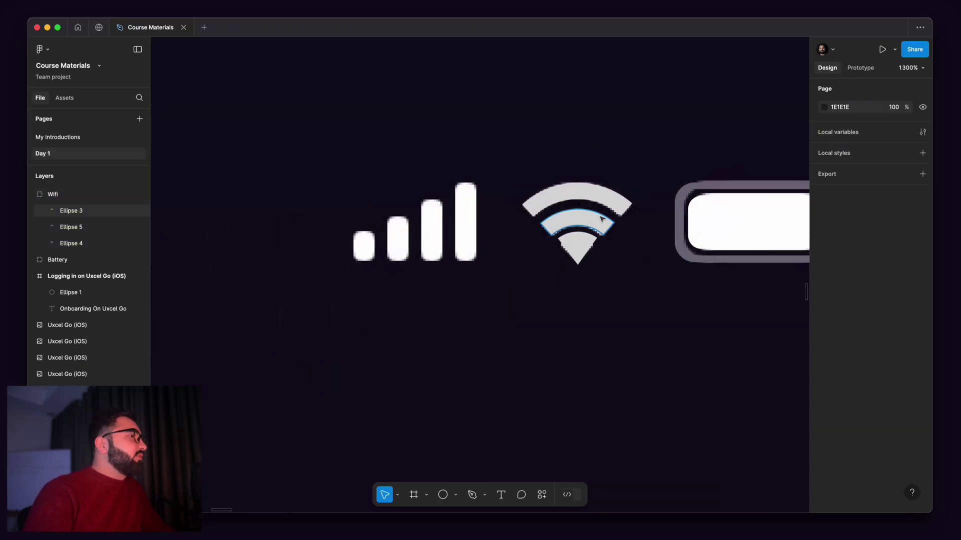
{"action": "left_click", "coordinate": [602, 219]}
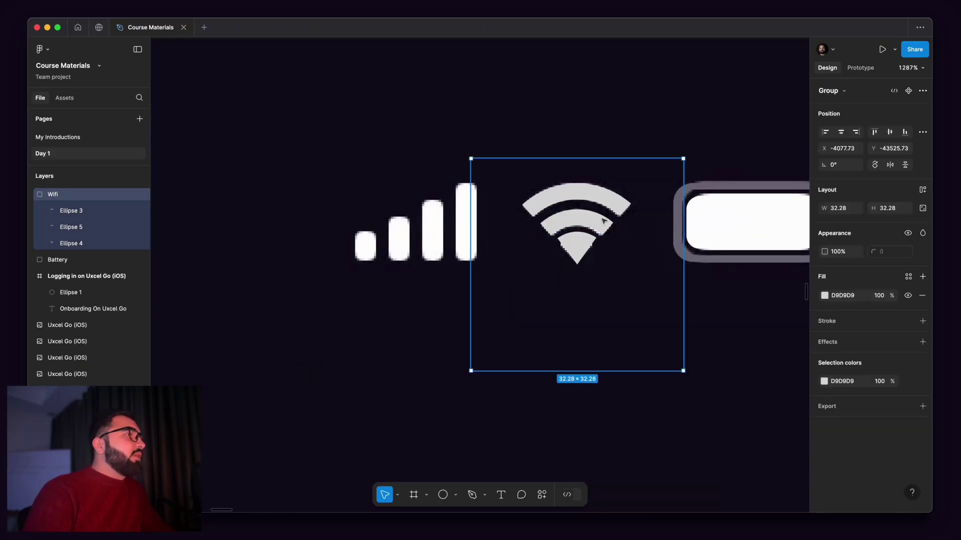
{"action": "left_click", "coordinate": [824, 382]}
{"action": "left_click_drag", "start_coordinate": [731, 337], "coordinate": [484, 140]}
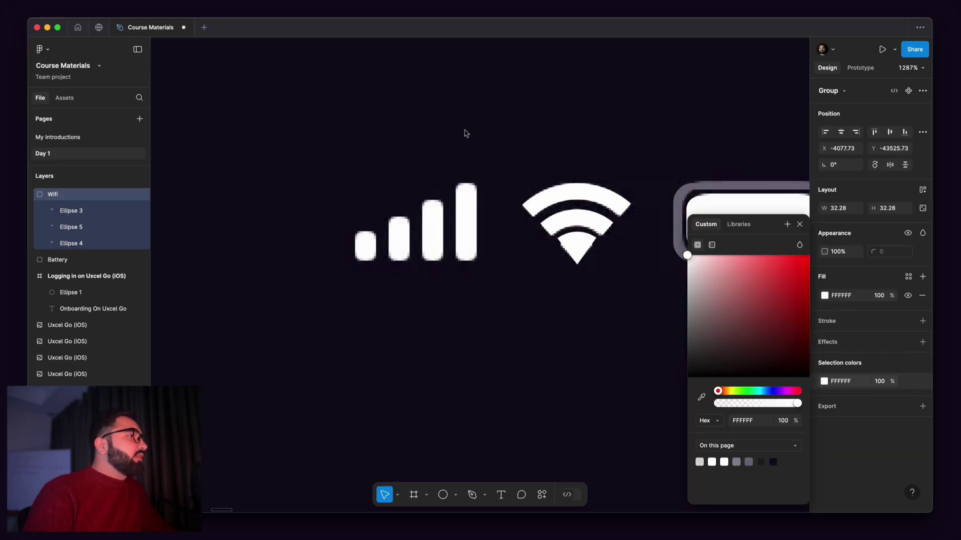
{"action": "scroll", "coordinate": [581, 223], "scroll_direction": "down", "scroll_amount": 2}
{"action": "left_click_drag", "start_coordinate": [581, 224], "coordinate": [580, 303]}
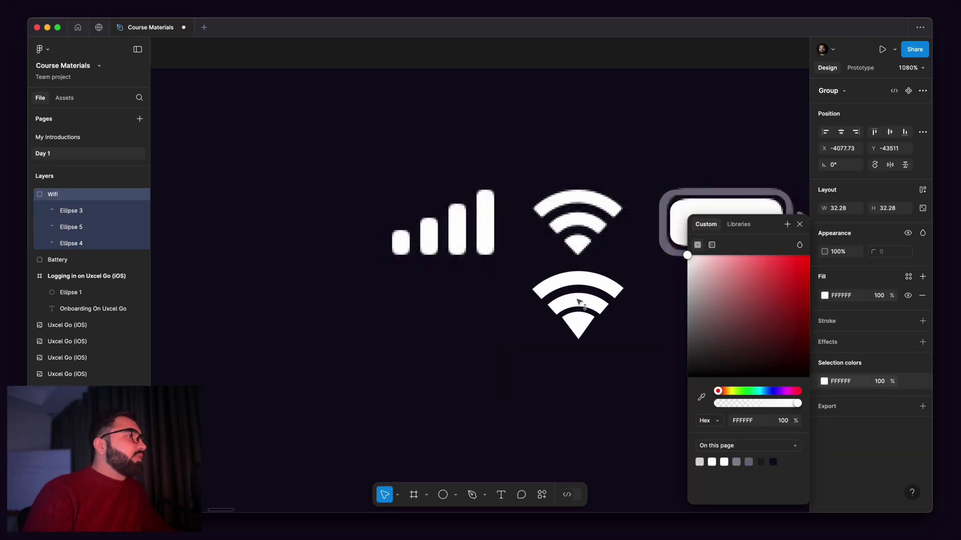
{"action": "key", "text": "super+z"}
- Shrink the small wifi wedge proportionally about its centre to about 8.85 × 8.85 px, lowering its upper edge to match the reference
{"action": "scroll", "coordinate": [572, 243], "scroll_direction": "up", "scroll_amount": 8}
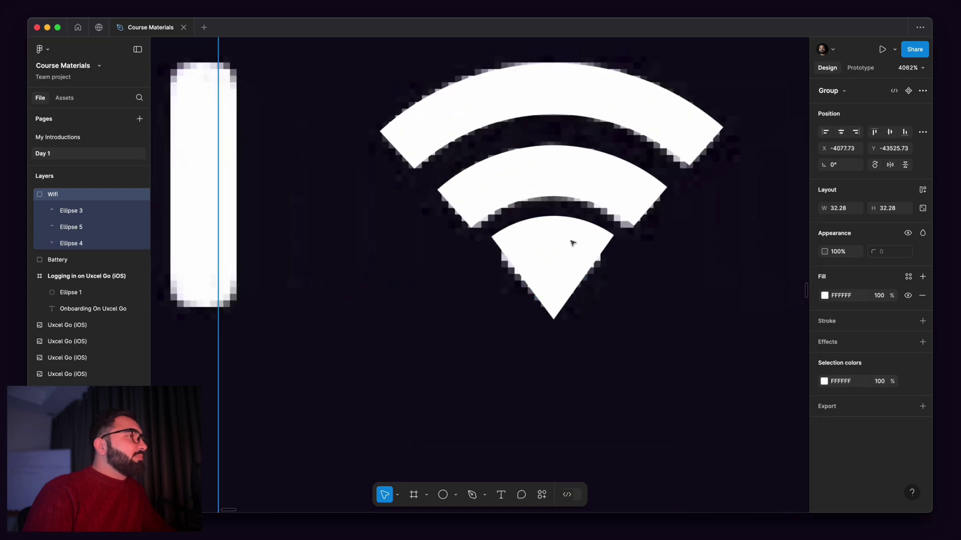
{"action": "scroll", "coordinate": [573, 242], "scroll_direction": "up", "scroll_amount": 5}
{"action": "double_click", "coordinate": [560, 234]}
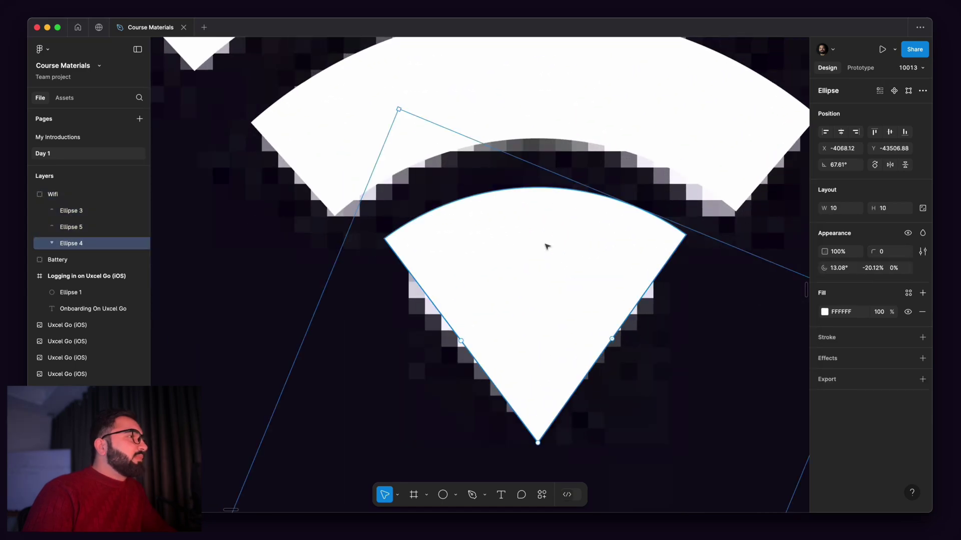
{"action": "left_click_drag", "start_coordinate": [537, 165], "coordinate": [535, 197]}
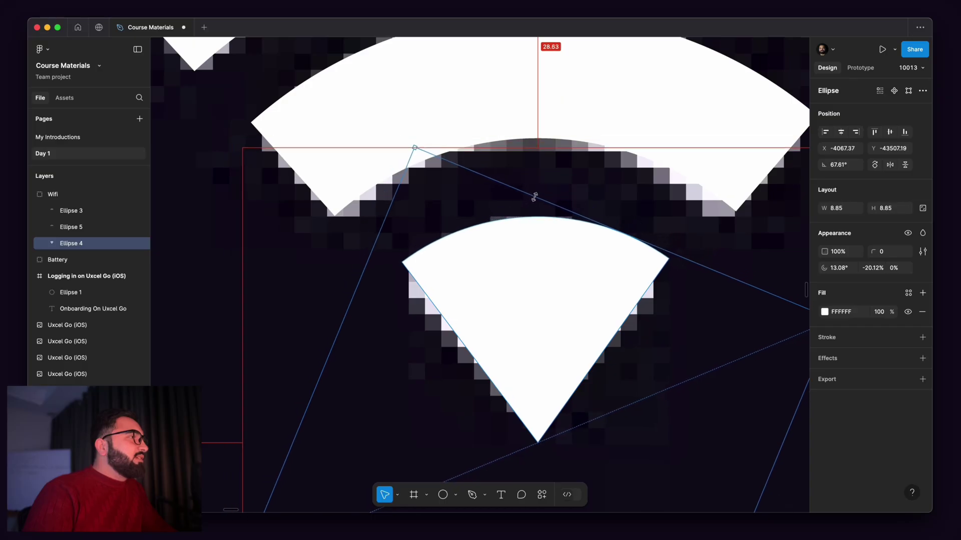
{"action": "scroll", "coordinate": [697, 296], "scroll_direction": "down", "scroll_amount": 10}
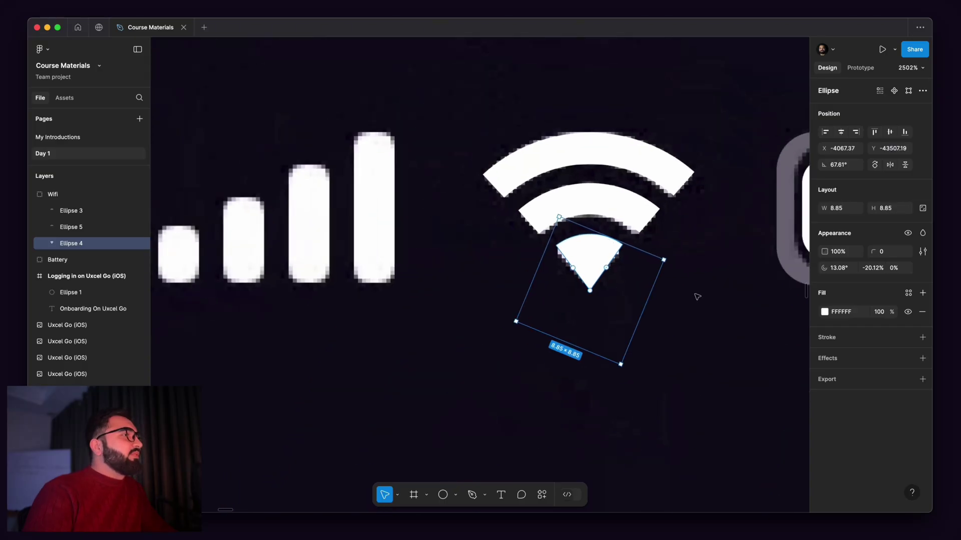
{"action": "left_click", "coordinate": [671, 272]}
- Draw a 3 × 5 px rectangle over the shortest signal bar and round its corners to a radius of 1
{"action": "scroll", "coordinate": [573, 272], "scroll_direction": "down", "scroll_amount": 5}
{"action": "scroll", "coordinate": [573, 272], "scroll_direction": "up", "scroll_amount": 5}
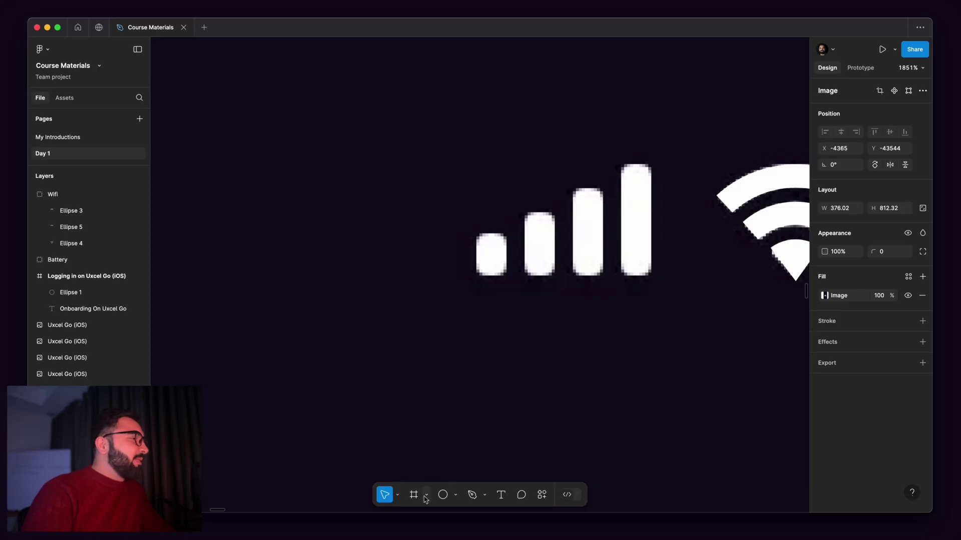
{"action": "left_click", "coordinate": [456, 495]}
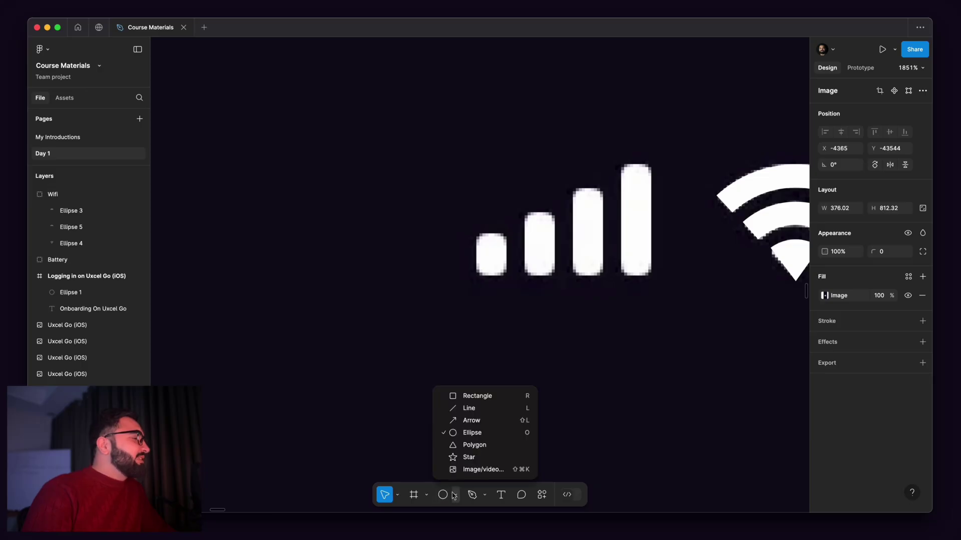
{"action": "left_click", "coordinate": [488, 397]}
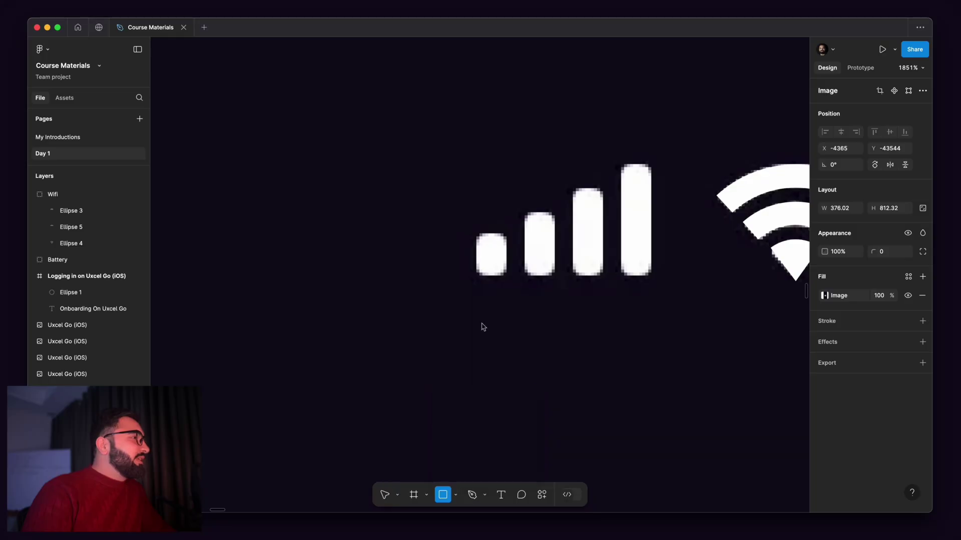
{"action": "scroll", "coordinate": [477, 252], "scroll_direction": "up", "scroll_amount": 5}
{"action": "left_click_drag", "start_coordinate": [474, 215], "coordinate": [551, 320]}
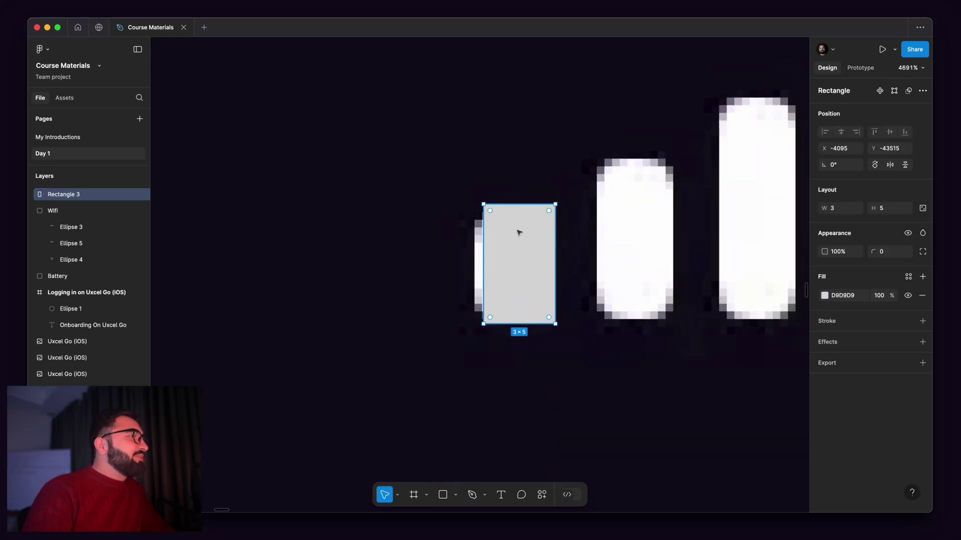
{"action": "left_click_drag", "start_coordinate": [549, 211], "coordinate": [533, 226]}
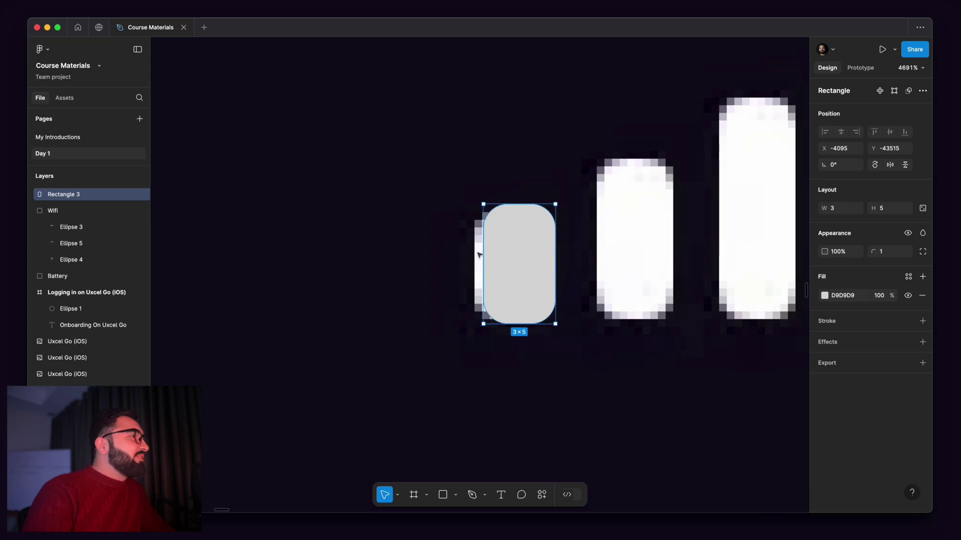
- Duplicate the rounded bar onto the second signal bar with a 2 px gap, and extend the copy upward to a height of 7 px
{"action": "left_click_drag", "start_coordinate": [482, 255], "coordinate": [627, 274]}
{"action": "left_click", "coordinate": [517, 315], "text": "shift"}
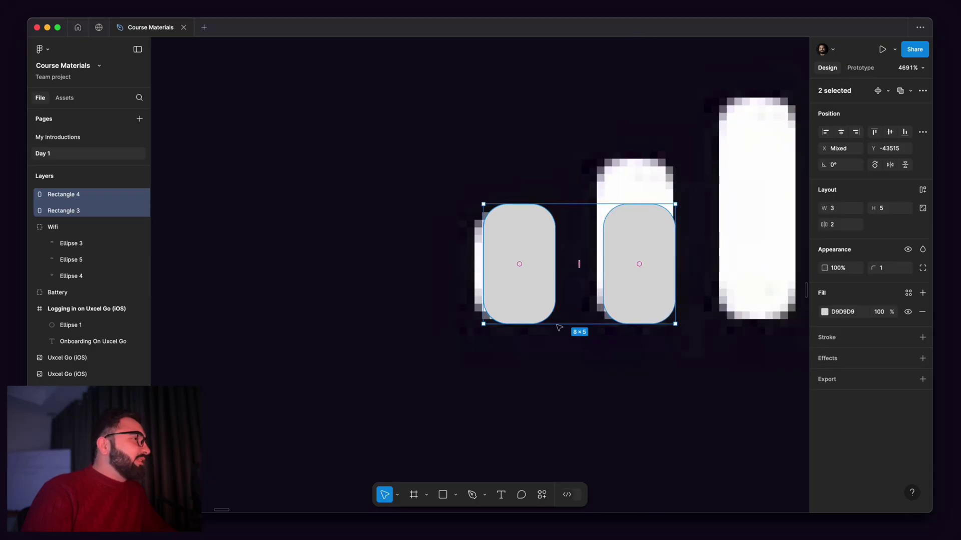
{"action": "left_click", "coordinate": [640, 298]}
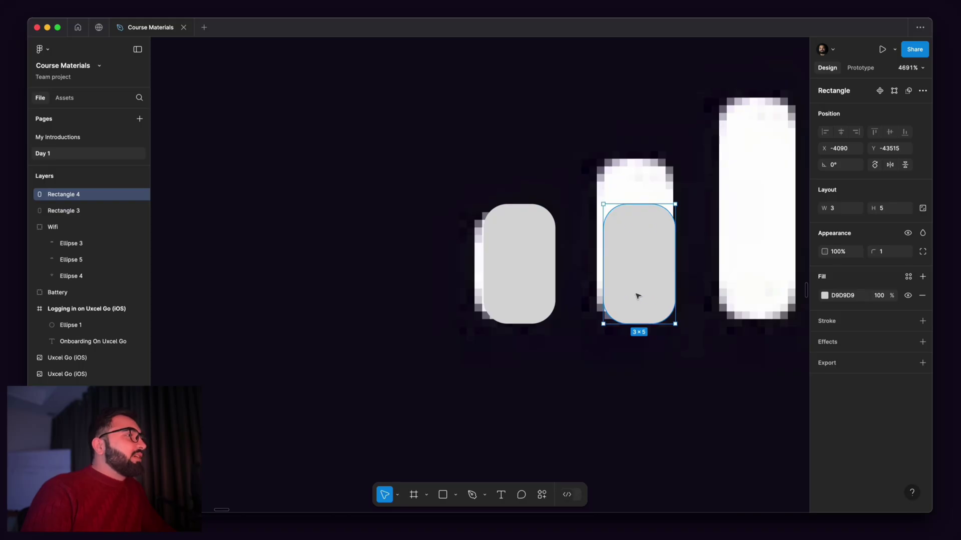
{"action": "left_click_drag", "start_coordinate": [644, 206], "coordinate": [644, 164]}
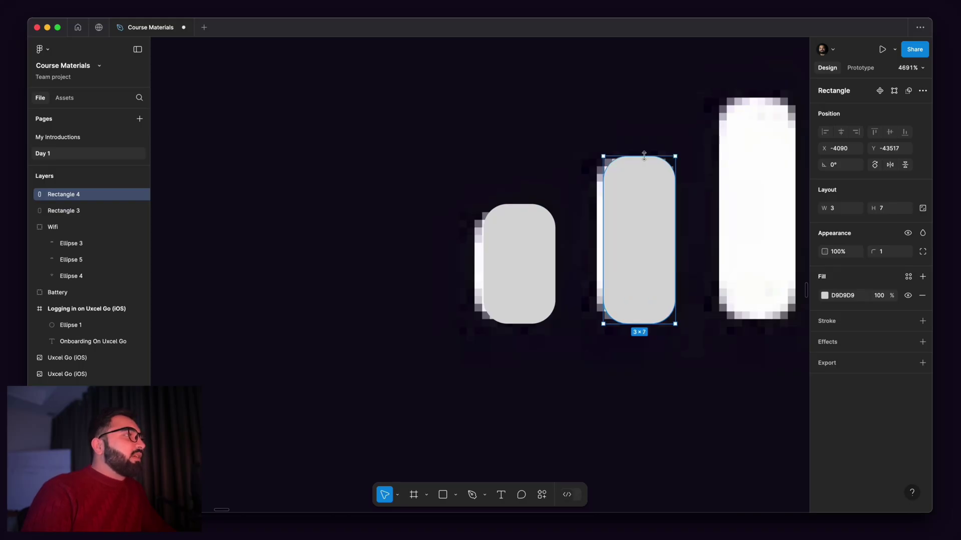
- Duplicate the second bar onto the third signal bar with a 2 px gap, and extend the copy upward to a height of 9 px
{"action": "scroll", "coordinate": [529, 257], "scroll_direction": "right", "scroll_amount": 4}
{"action": "scroll", "coordinate": [530, 257], "scroll_direction": "up", "scroll_amount": 2}
{"action": "left_click_drag", "start_coordinate": [534, 269], "coordinate": [655, 270], "text": "alt"}
{"action": "left_click_drag", "start_coordinate": [642, 198], "coordinate": [648, 146]}
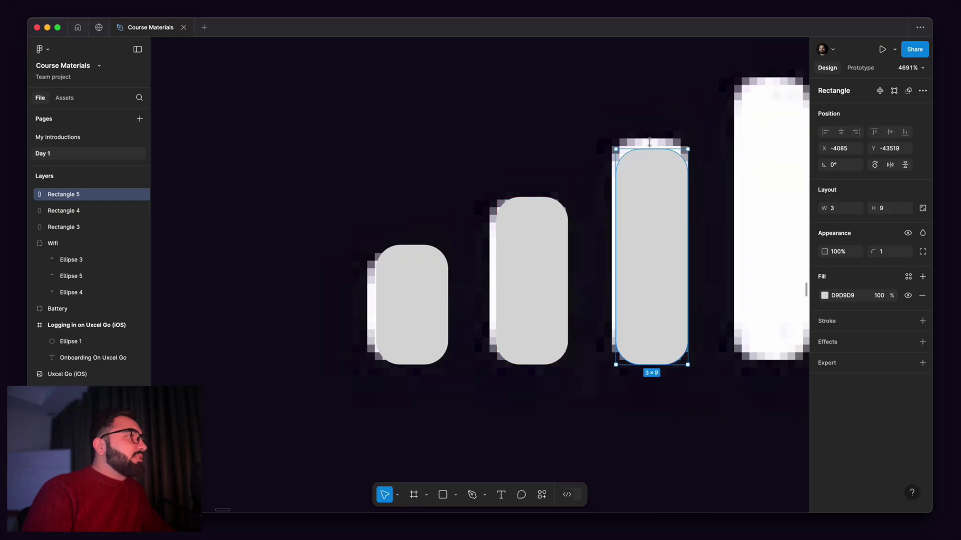
- Duplicate the third bar onto the tallest signal bar with a 2 px gap, and extend the copy upward to a height of 12 px
{"action": "scroll", "coordinate": [435, 278], "scroll_direction": "right", "scroll_amount": 8}
{"action": "scroll", "coordinate": [435, 278], "scroll_direction": "up", "scroll_amount": 2}
{"action": "left_click_drag", "start_coordinate": [448, 278], "coordinate": [575, 285], "text": "alt"}
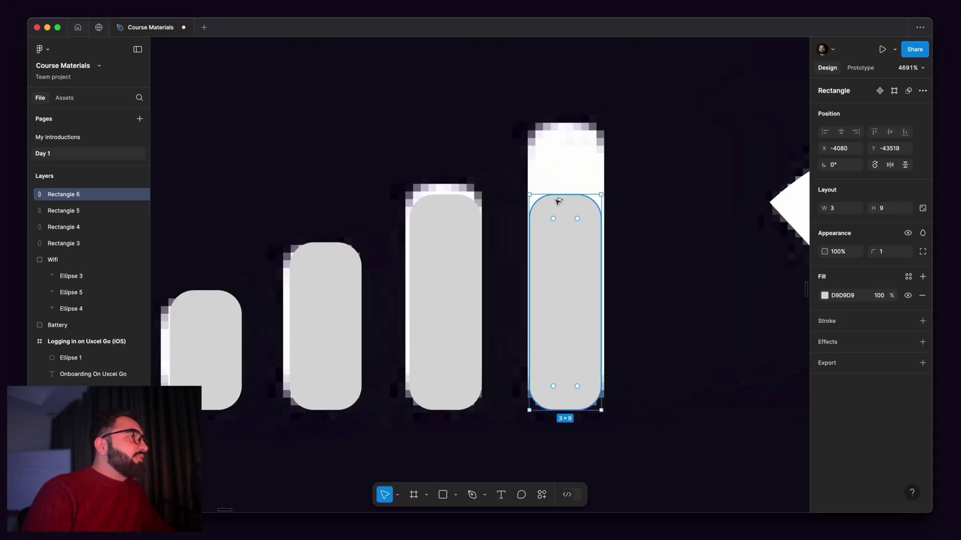
{"action": "left_click_drag", "start_coordinate": [558, 202], "coordinate": [559, 129]}
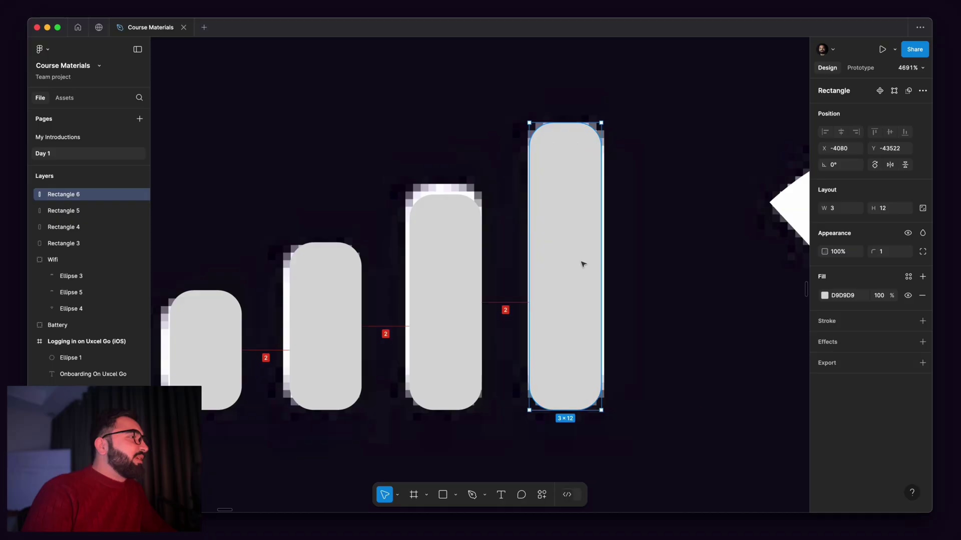
- Group the four signal bar rectangles
{"action": "scroll", "coordinate": [576, 280], "scroll_direction": "down", "scroll_amount": 5}
{"action": "scroll", "coordinate": [594, 294], "scroll_direction": "up", "scroll_amount": 3}
{"action": "left_click", "coordinate": [596, 295], "text": "shift"}
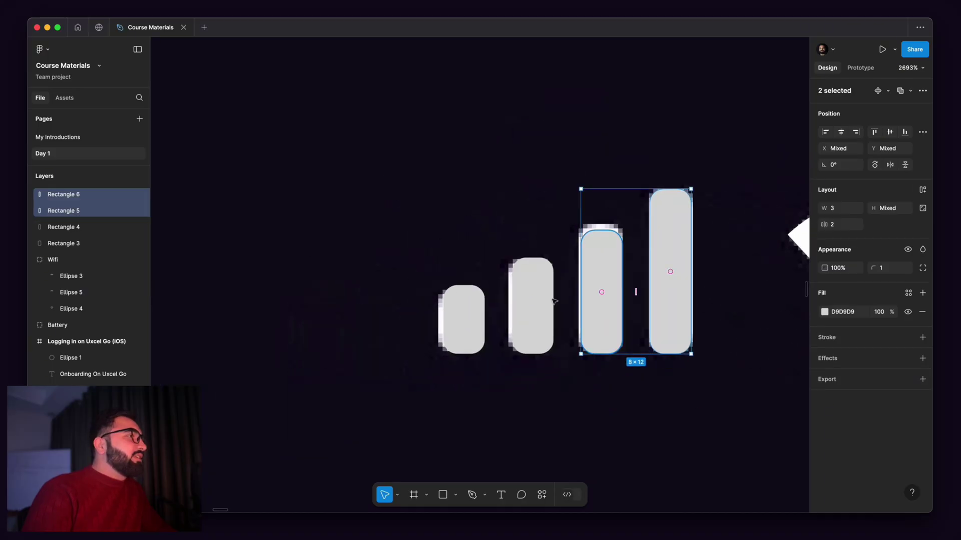
{"action": "left_click", "coordinate": [551, 301], "text": "shift"}
{"action": "left_click", "coordinate": [457, 311], "text": "shift"}
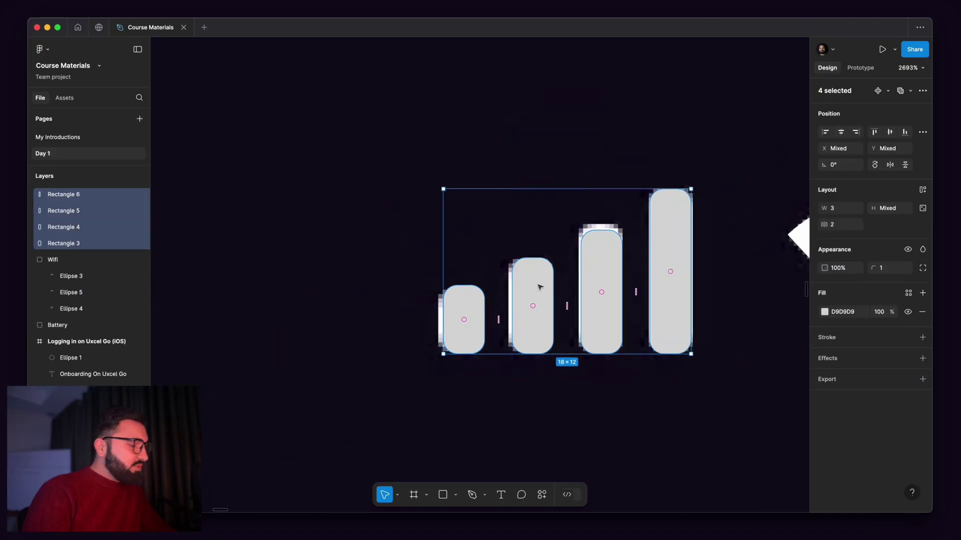
{"action": "key", "text": "super+g"}
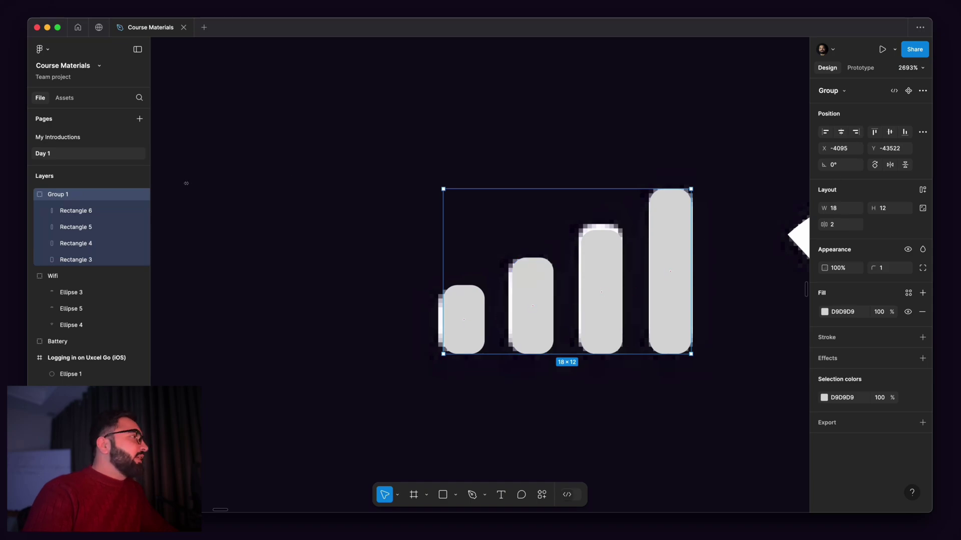
- Rename the signal bars group as Network and set its fill color to FFFFFF
{"action": "double_click", "coordinate": [54, 197]}
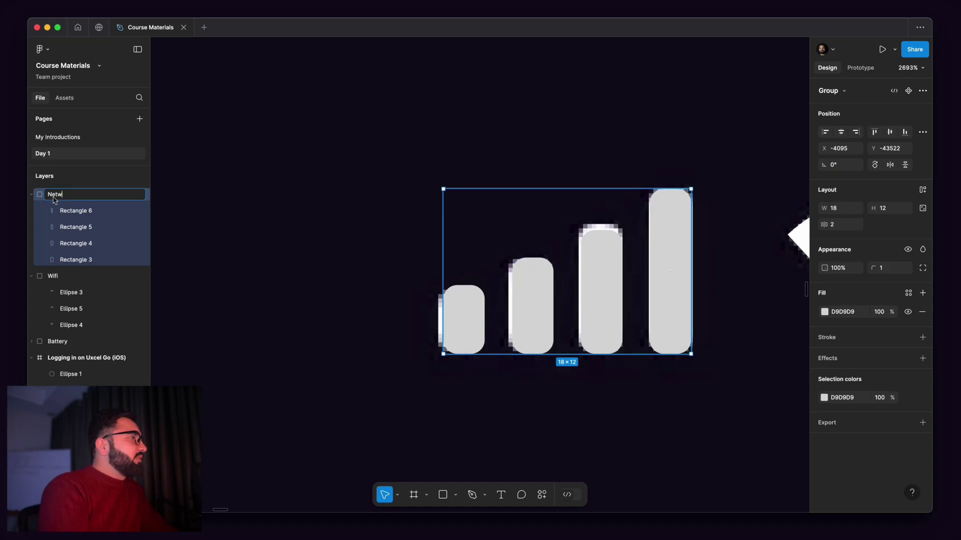
{"action": "key", "text": "Return"}
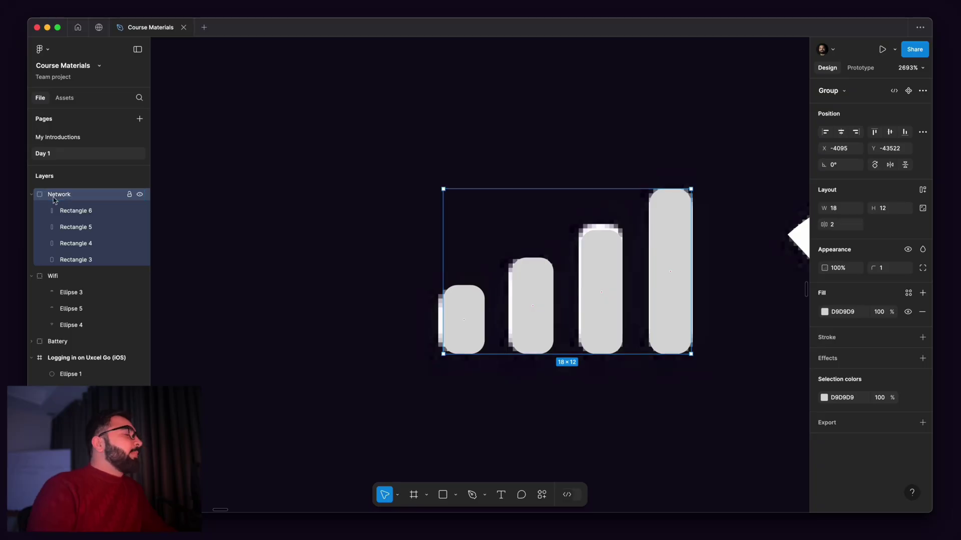
{"action": "scroll", "coordinate": [519, 208], "scroll_direction": "down", "scroll_amount": 5}
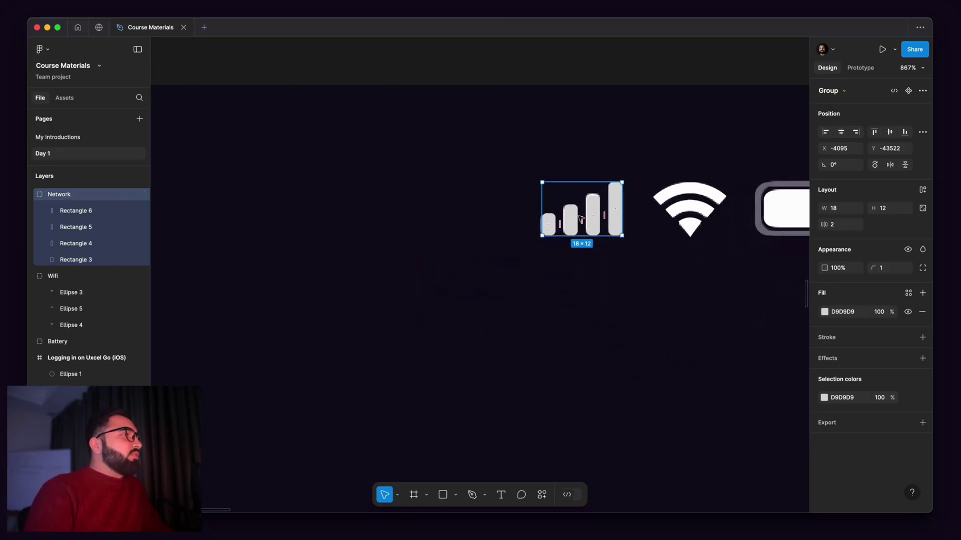
{"action": "scroll", "coordinate": [622, 235], "scroll_direction": "right", "scroll_amount": 2}
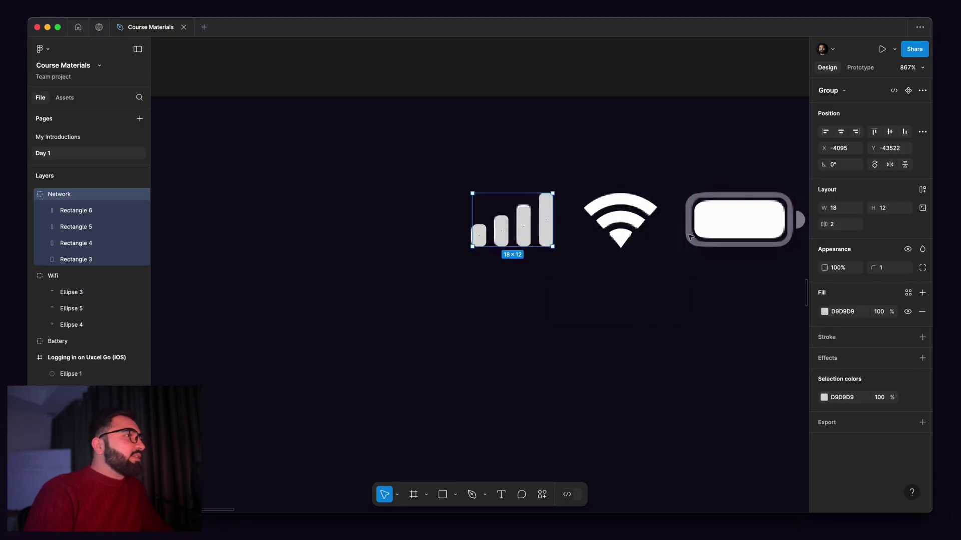
{"action": "scroll", "coordinate": [619, 232], "scroll_direction": "right", "scroll_amount": 3}
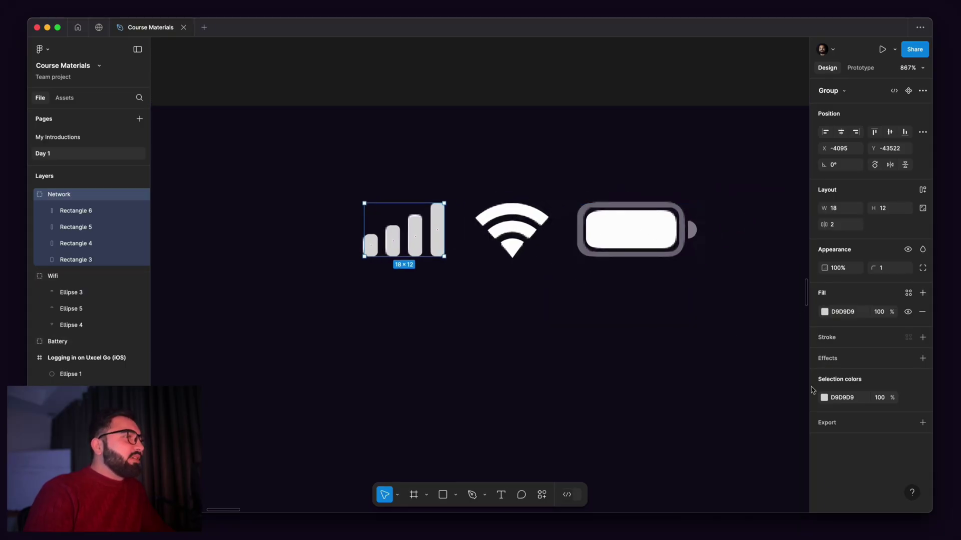
{"action": "left_click", "coordinate": [825, 397]}
{"action": "type", "text": "FFFFFF"}
{"action": "key", "text": "Return"}
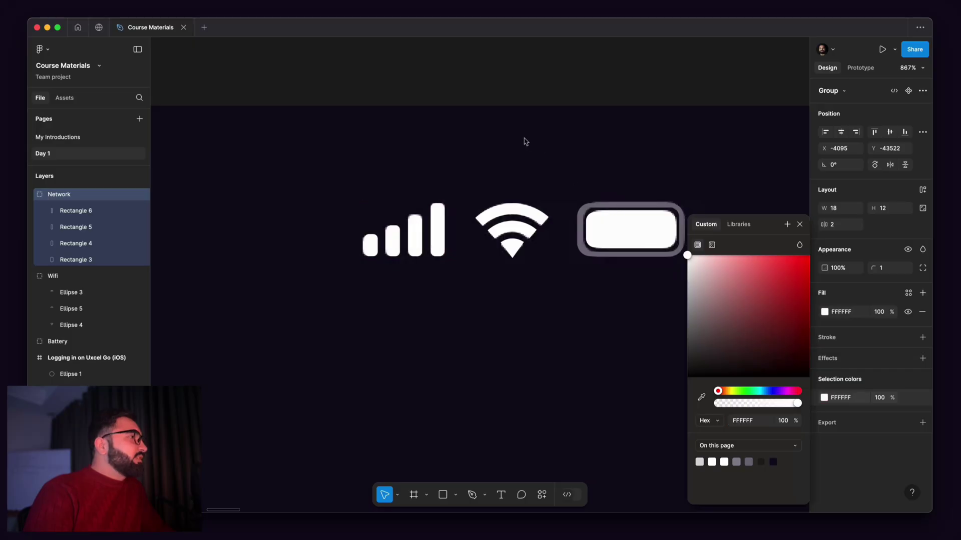
- Add a text layer reading 9:41 just below the time in the splash screen's reference image
{"action": "scroll", "coordinate": [503, 275], "scroll_direction": "down", "scroll_amount": 5}
{"action": "scroll", "coordinate": [572, 295], "scroll_direction": "up", "scroll_amount": 3}
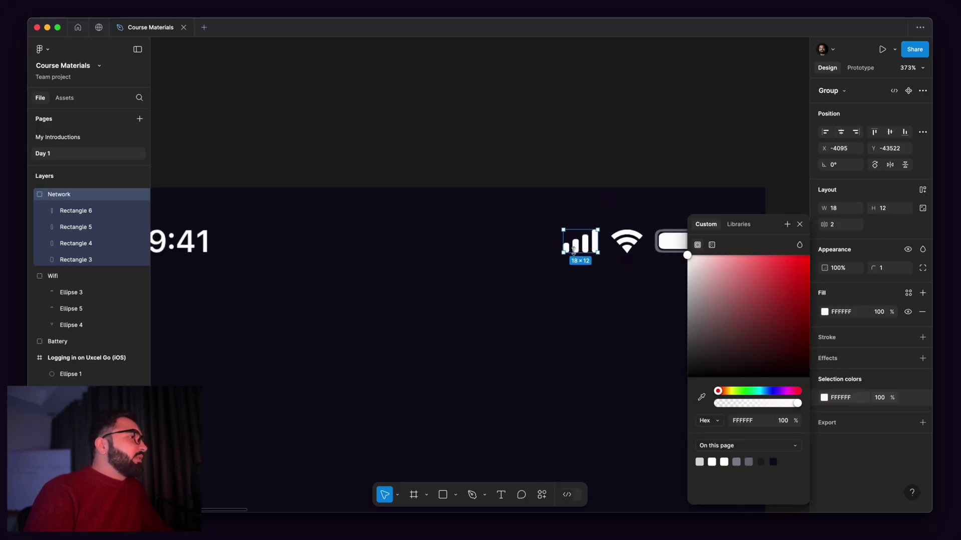
{"action": "scroll", "coordinate": [572, 294], "scroll_direction": "left", "scroll_amount": 5}
{"action": "scroll", "coordinate": [391, 244], "scroll_direction": "up", "scroll_amount": 3}
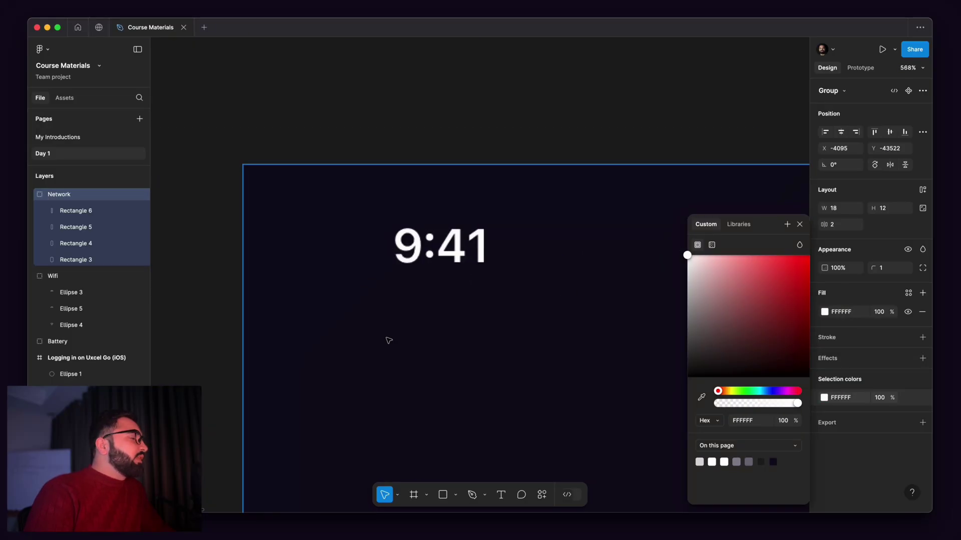
{"action": "left_click", "coordinate": [388, 337]}
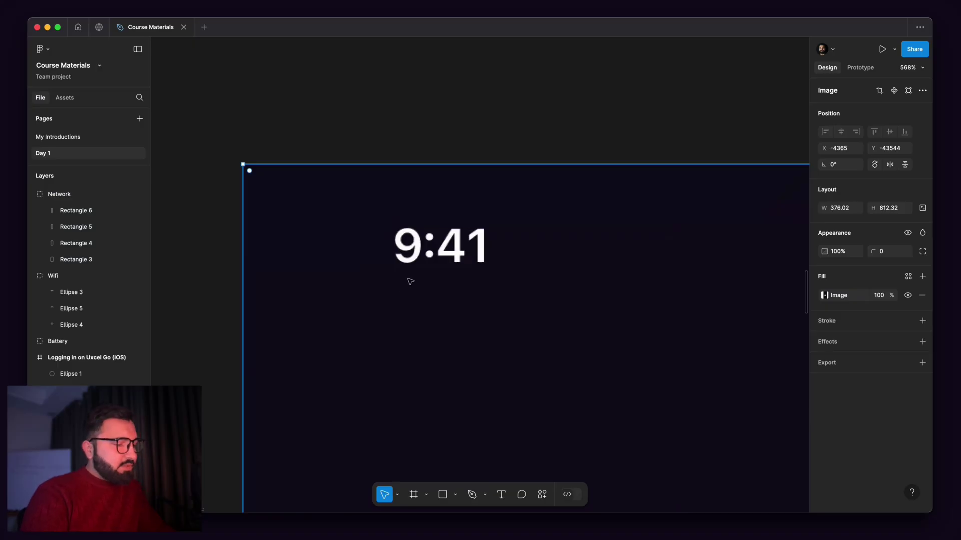
{"action": "left_click", "coordinate": [502, 498]}
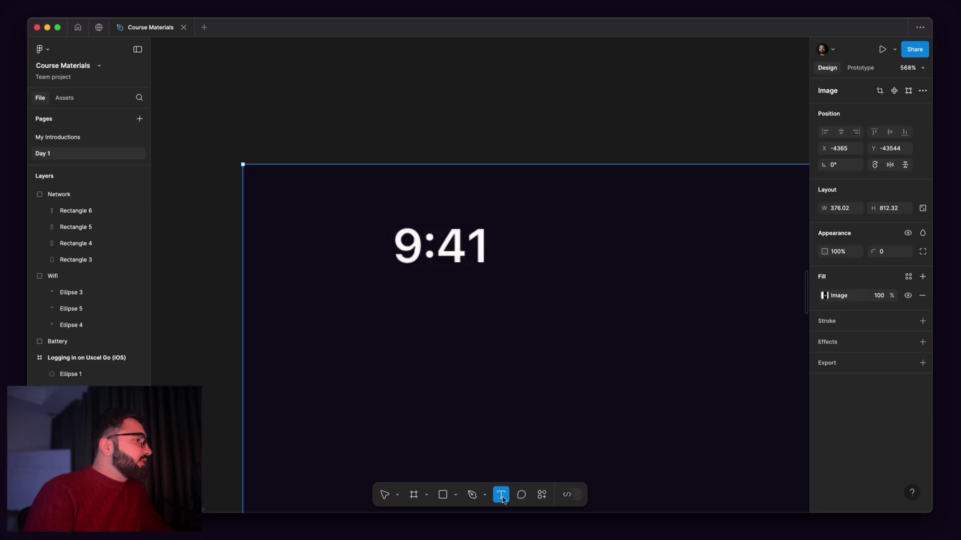
{"action": "left_click", "coordinate": [414, 299]}
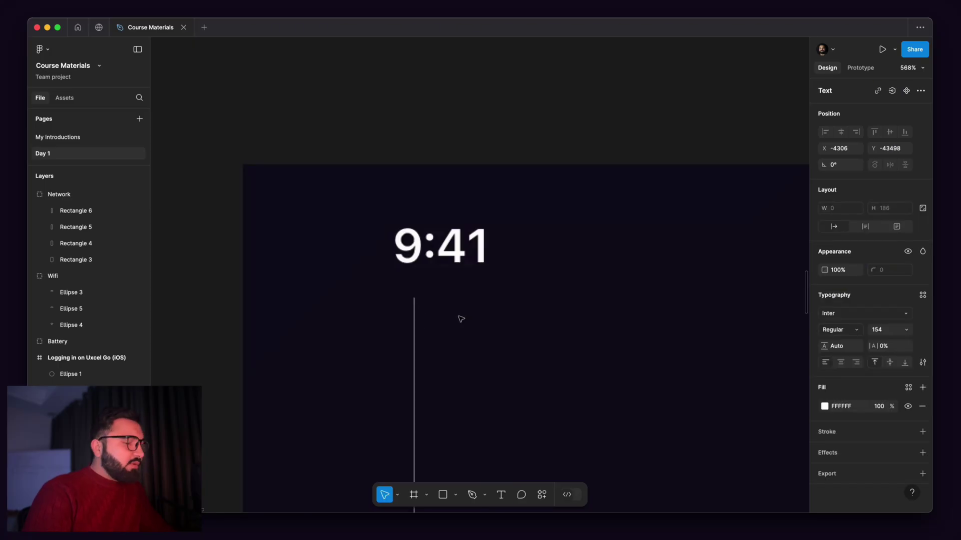
{"action": "type", "text": "0"}
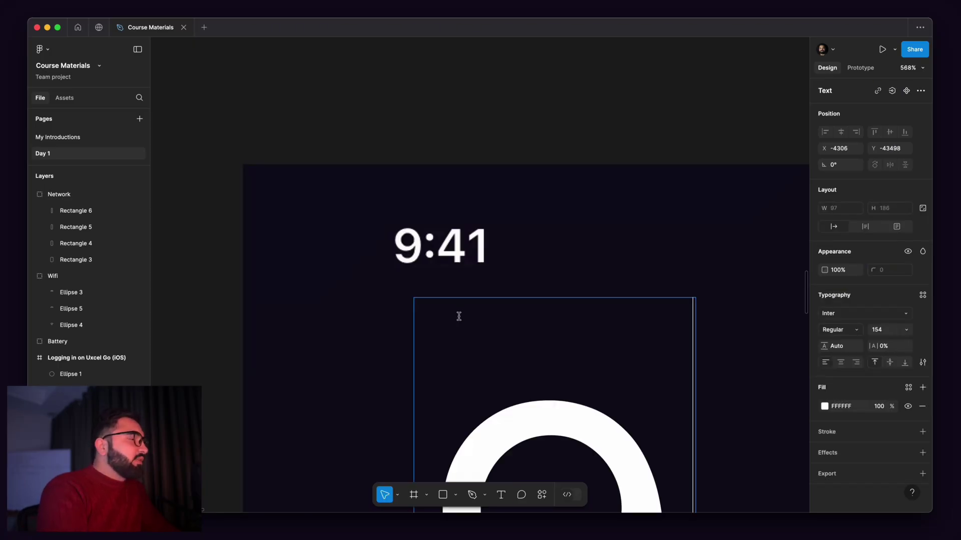
{"action": "scroll", "coordinate": [459, 316], "scroll_direction": "down", "scroll_amount": 10}
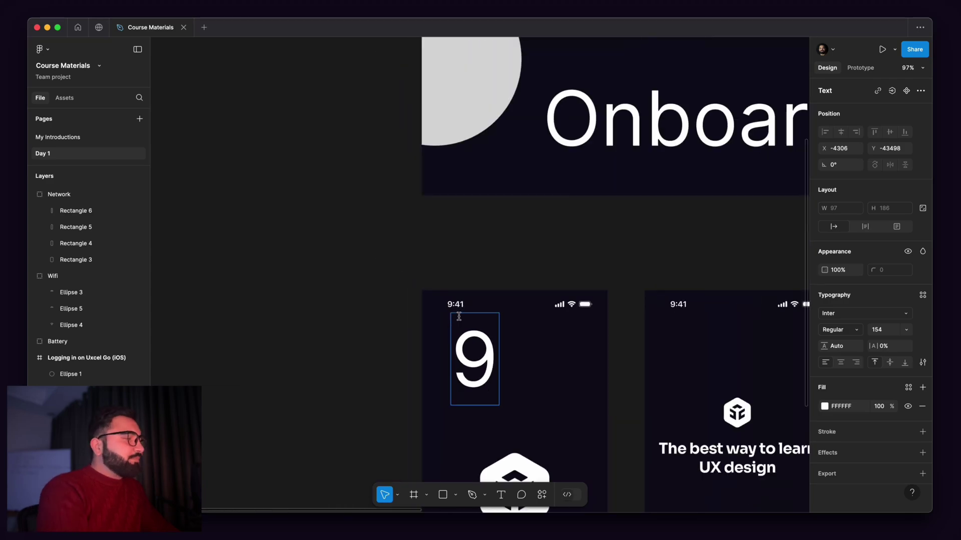
{"action": "type", "text": ":5"}
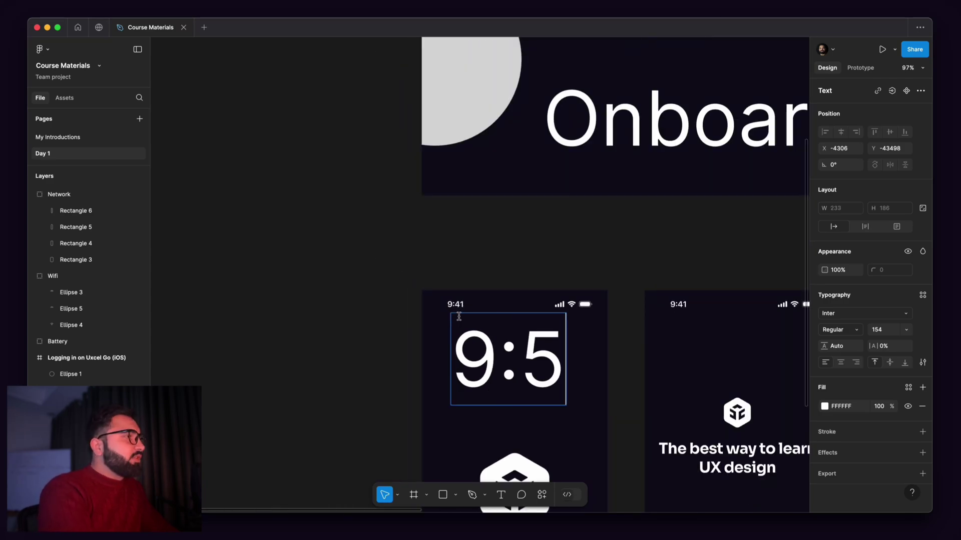
{"action": "key", "text": "BackSpace"}
{"action": "type", "text": "3"}
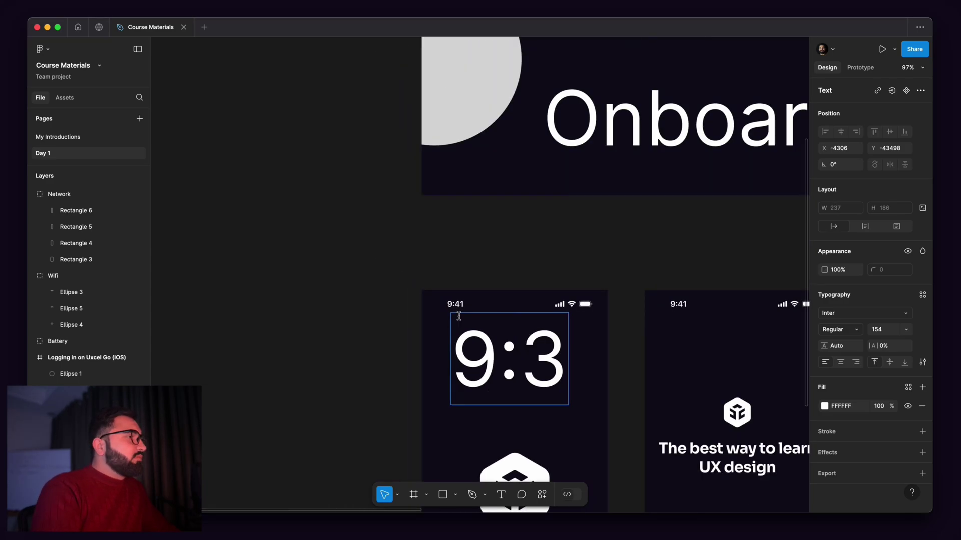
{"action": "key", "text": "BackSpace"}
{"action": "type", "text": "5"}
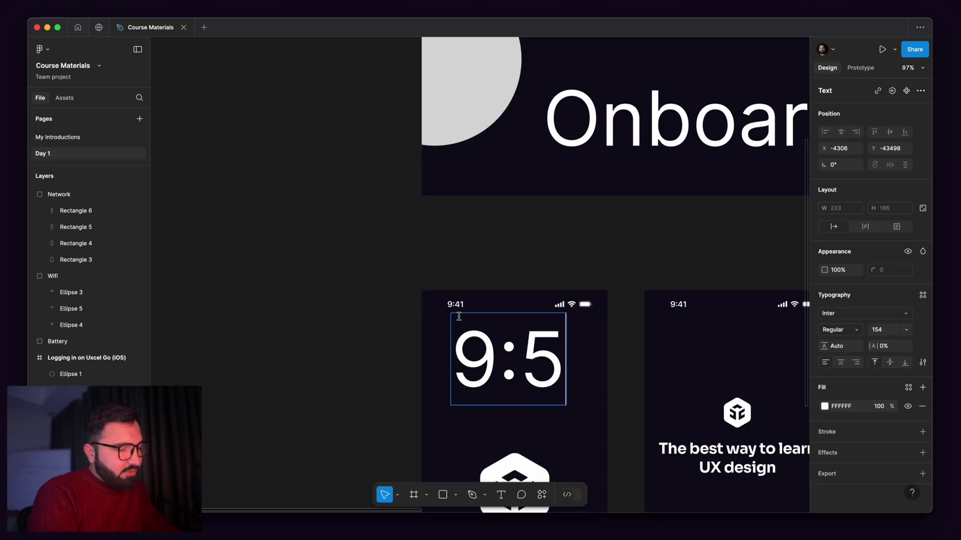
{"action": "key", "text": "BackSpace"}
{"action": "type", "text": "41"}
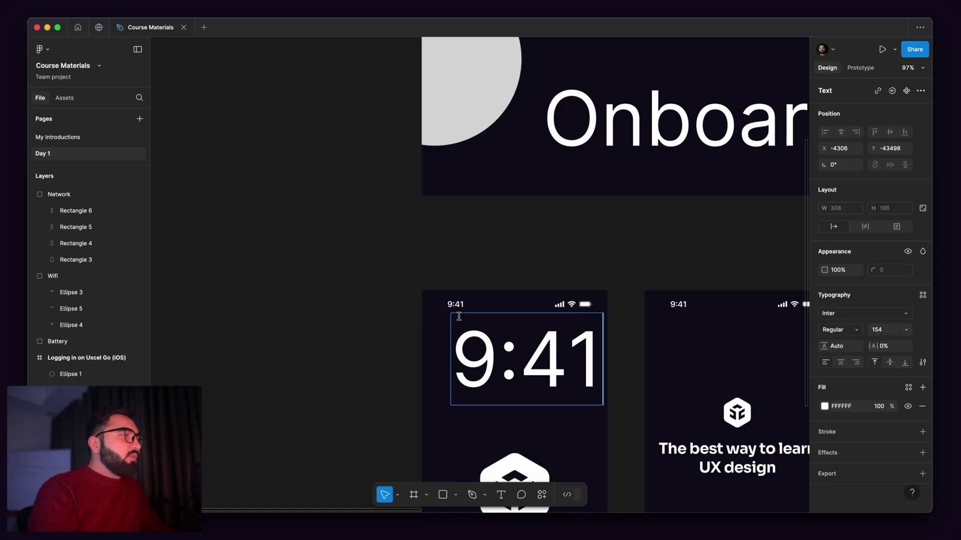
- Set the new 9:41 text's font size to 20 and move it directly beneath the reference time
{"action": "key", "text": "super+a"}
{"action": "scroll", "coordinate": [469, 347], "scroll_direction": "up", "scroll_amount": 3}
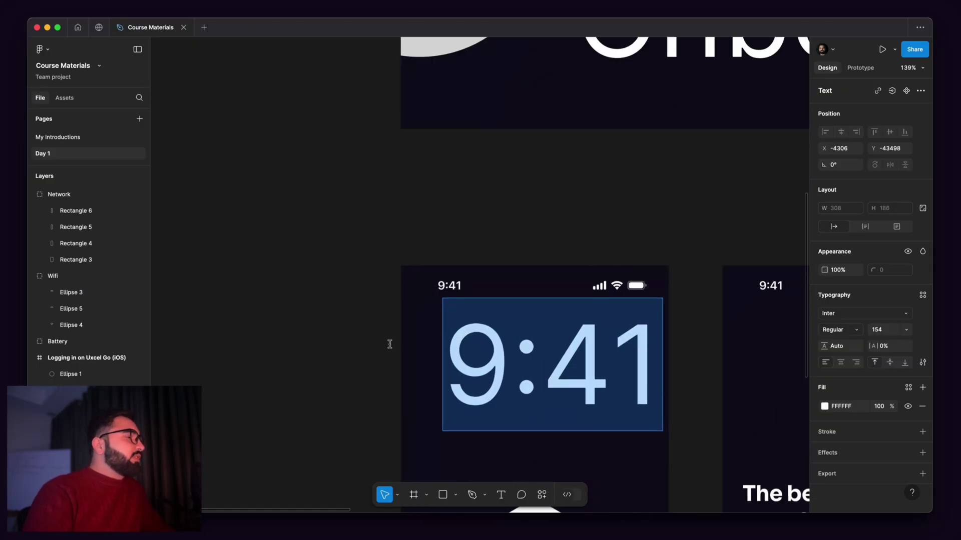
{"action": "key", "text": "Escape"}
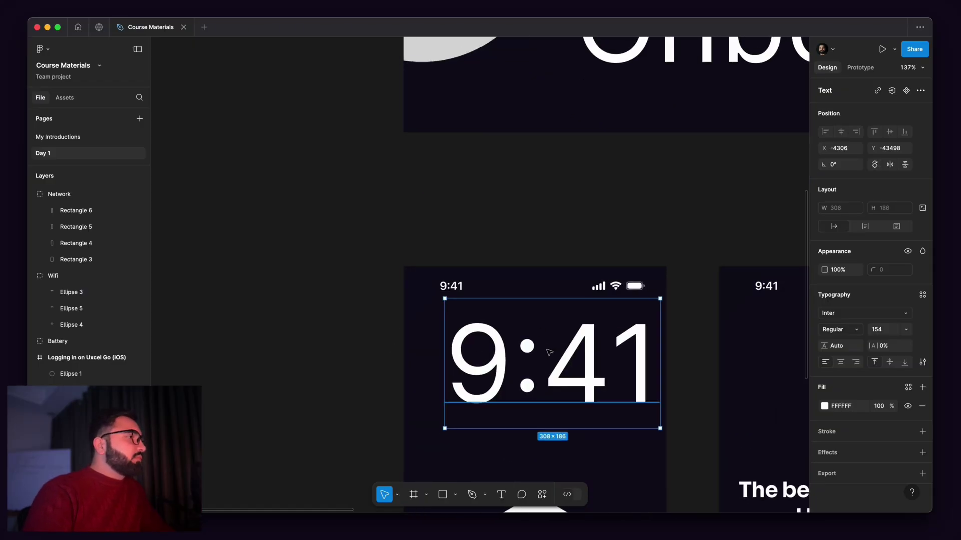
{"action": "left_click_drag", "start_coordinate": [549, 353], "coordinate": [534, 339]}
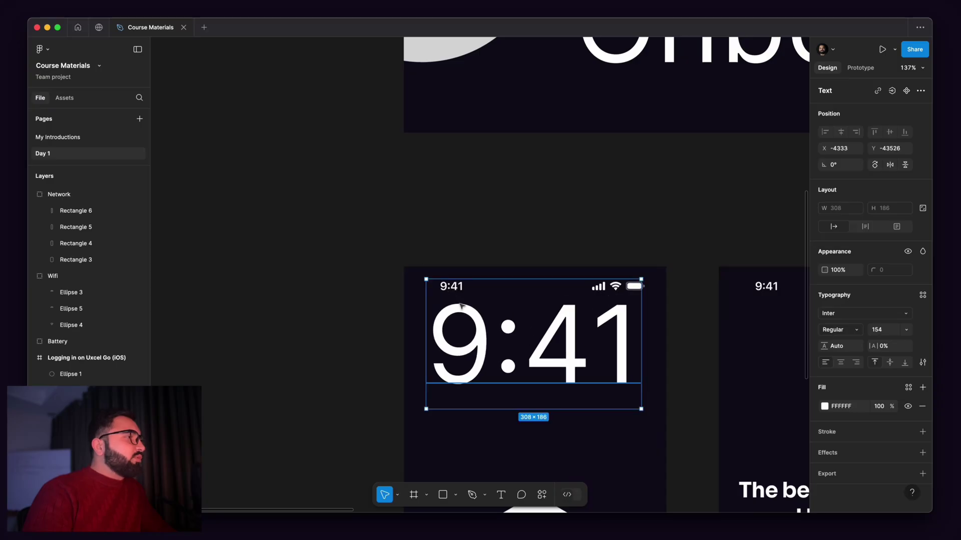
{"action": "left_click", "coordinate": [884, 331]}
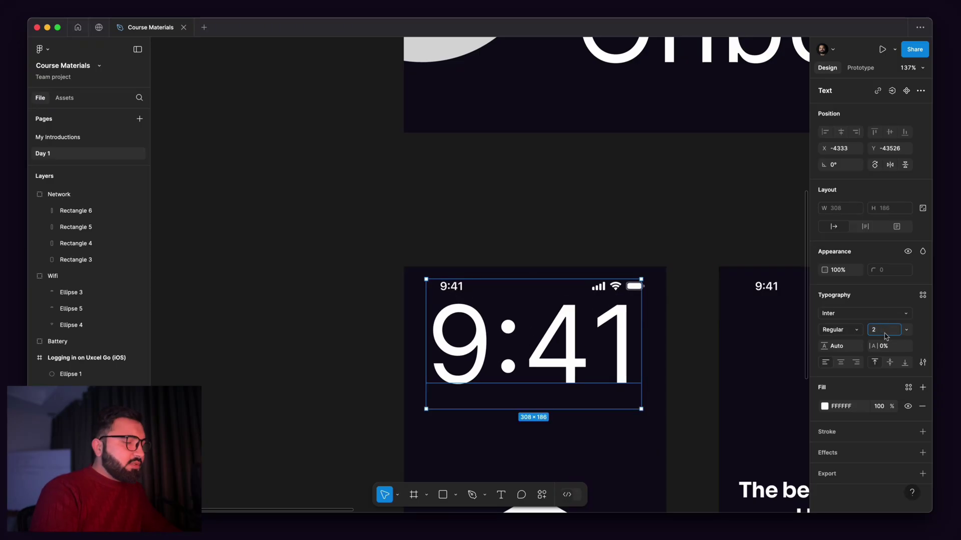
{"action": "type", "text": "20"}
{"action": "key", "text": "Return"}
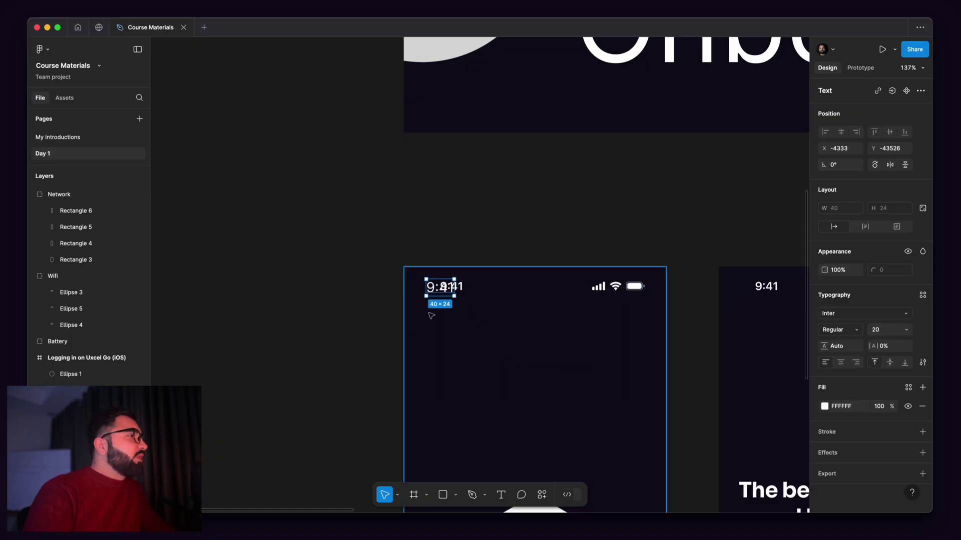
{"action": "key", "text": "shift+2"}
{"action": "scroll", "coordinate": [469, 289], "scroll_direction": "up", "scroll_amount": 5}
{"action": "left_click_drag", "start_coordinate": [468, 289], "coordinate": [579, 338]}
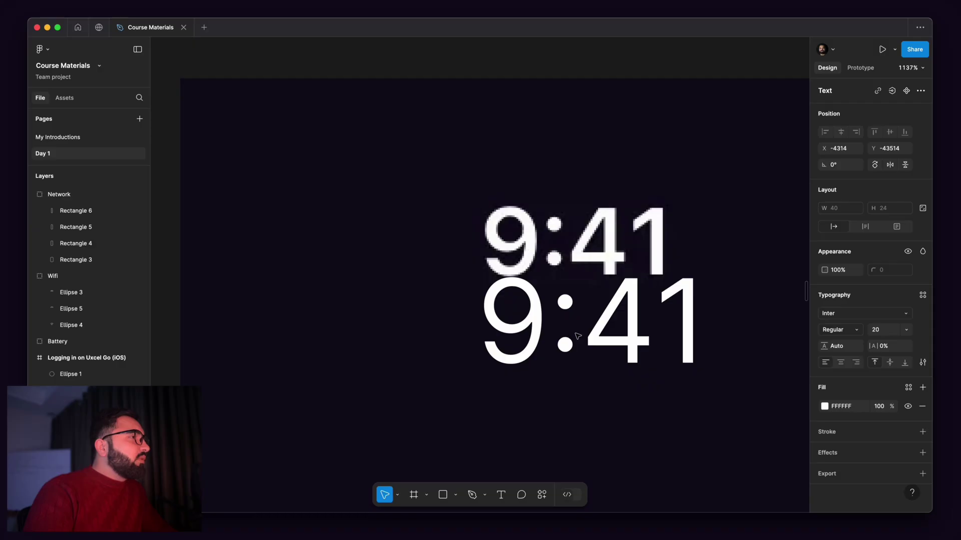
- Set the 9:41 text's font size to 18 and move it up closer to the reference time
{"action": "double_click", "coordinate": [578, 336]}
{"action": "left_click", "coordinate": [880, 331]}
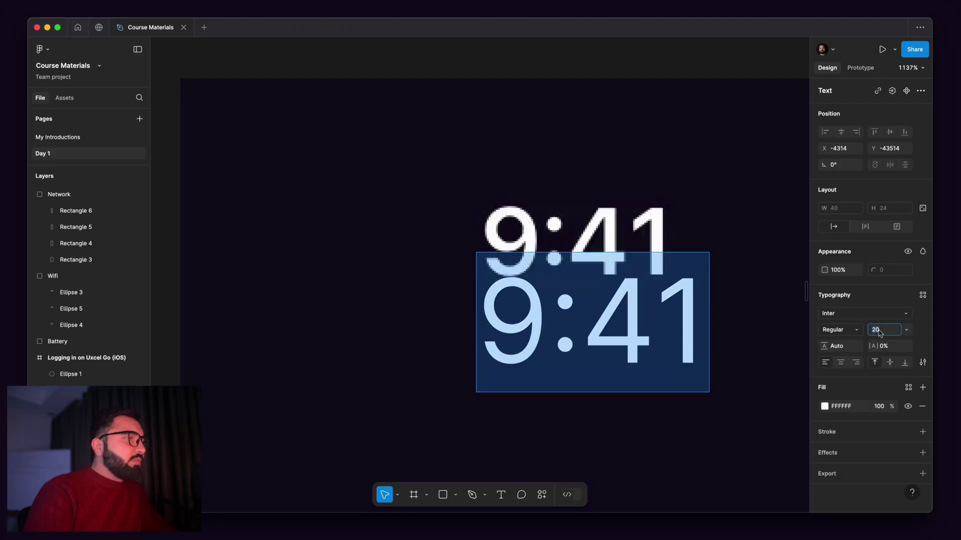
{"action": "type", "text": "18"}
{"action": "key", "text": "Return"}
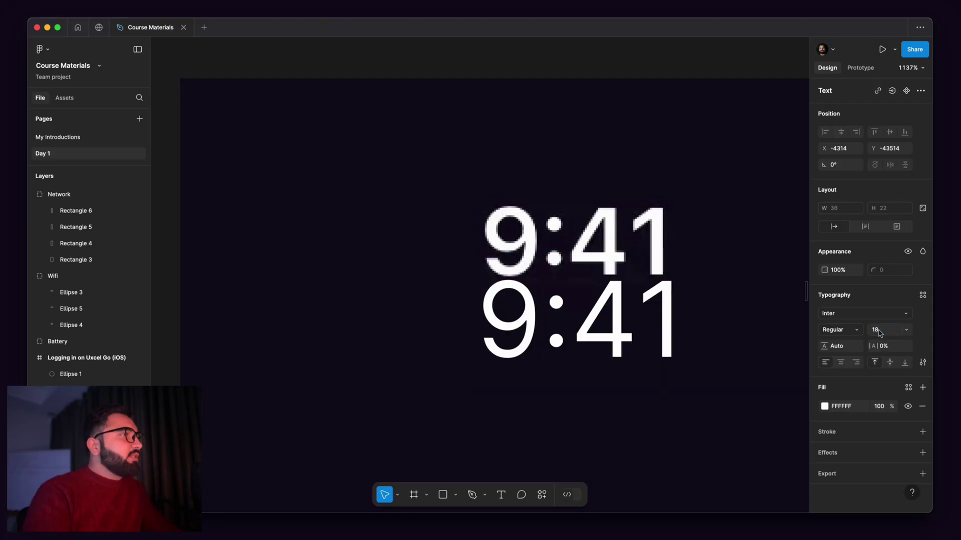
{"action": "left_click_drag", "start_coordinate": [643, 339], "coordinate": [636, 310]}
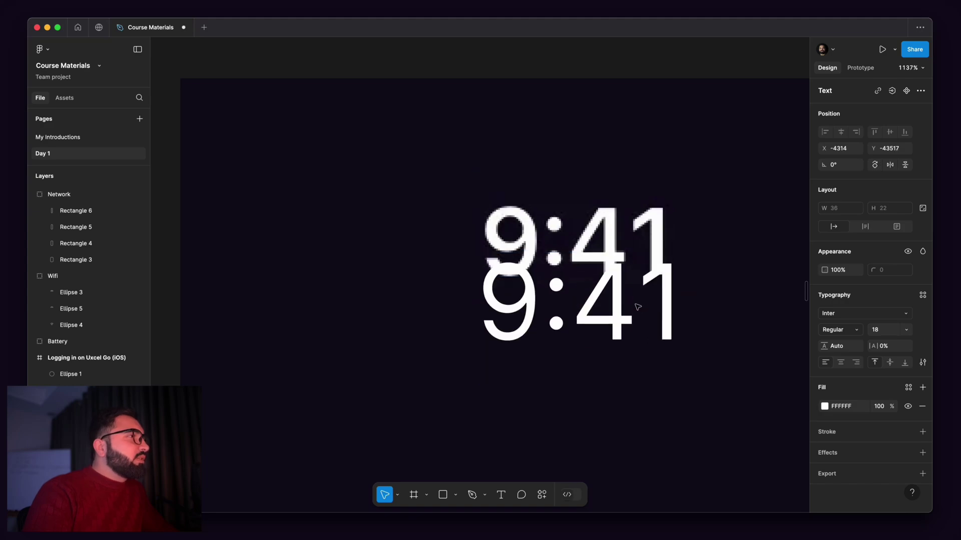
- Set the 9:41 text's font size to 16, overlay it on the reference time for comparison, and place it just below
{"action": "left_click", "coordinate": [875, 334]}
{"action": "type", "text": "1"}
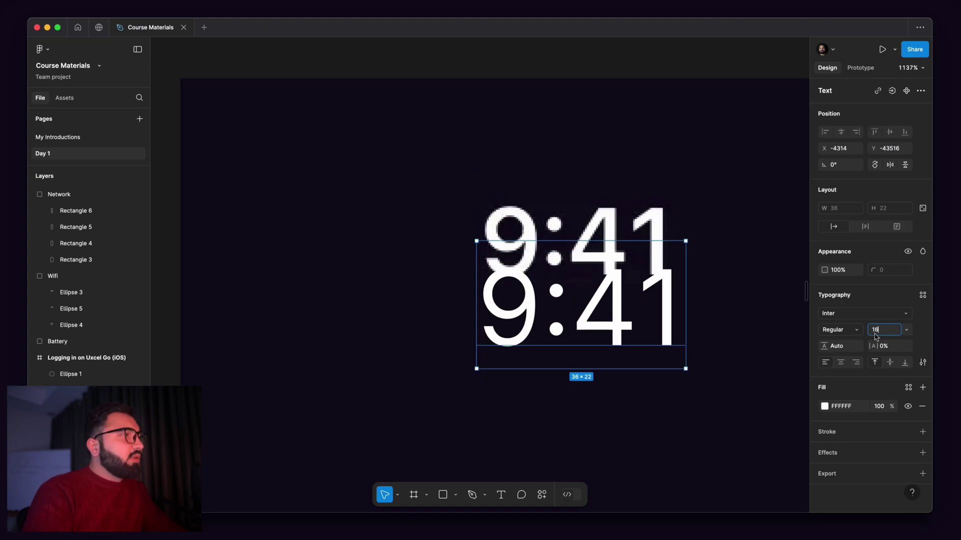
{"action": "key", "text": "Return"}
{"action": "left_click_drag", "start_coordinate": [603, 295], "coordinate": [571, 240]}
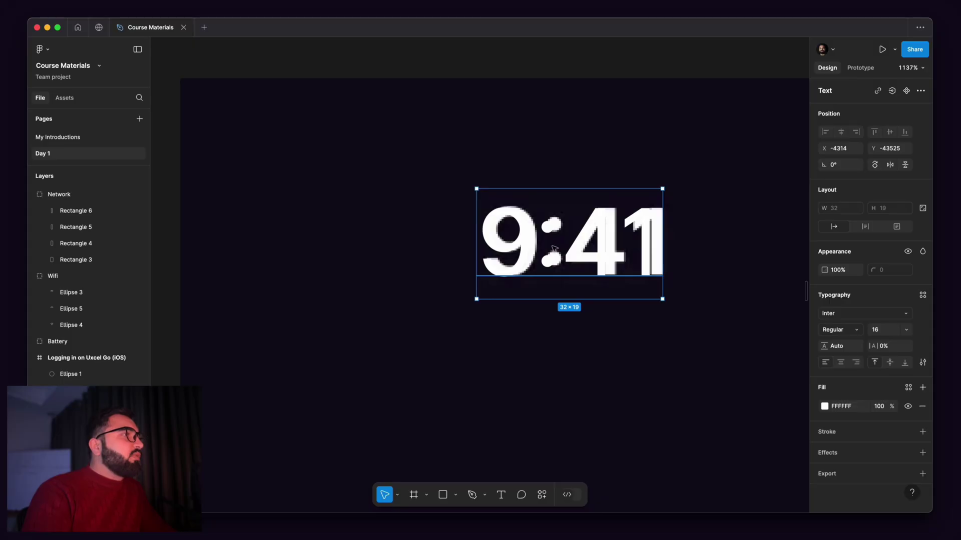
{"action": "left_click_drag", "start_coordinate": [528, 235], "coordinate": [528, 333]}
{"action": "scroll", "coordinate": [548, 287], "scroll_direction": "down", "scroll_amount": 3}
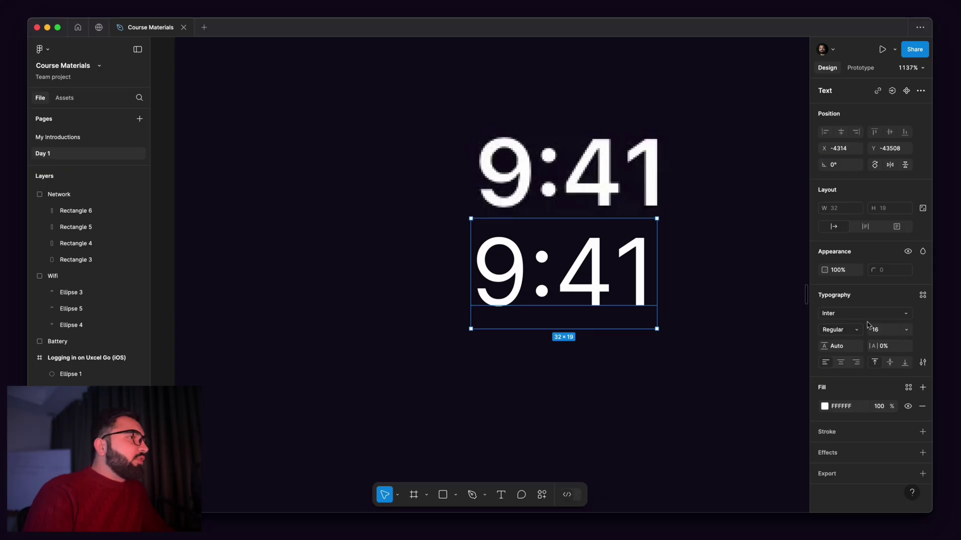
- Preview other fonts on the 9:41 text, keep Inter, and set its weight to Medium
{"action": "left_click", "coordinate": [846, 314]}
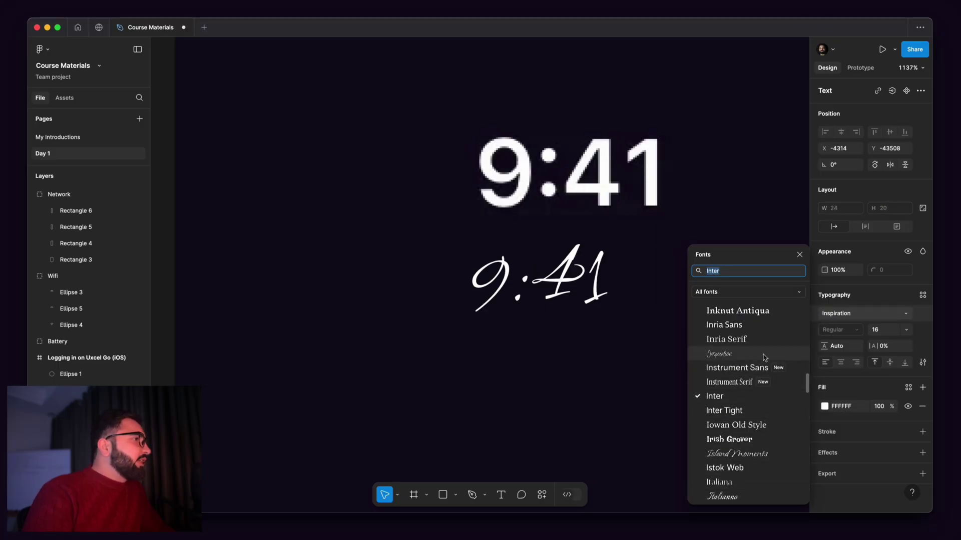
{"action": "left_click", "coordinate": [898, 316]}
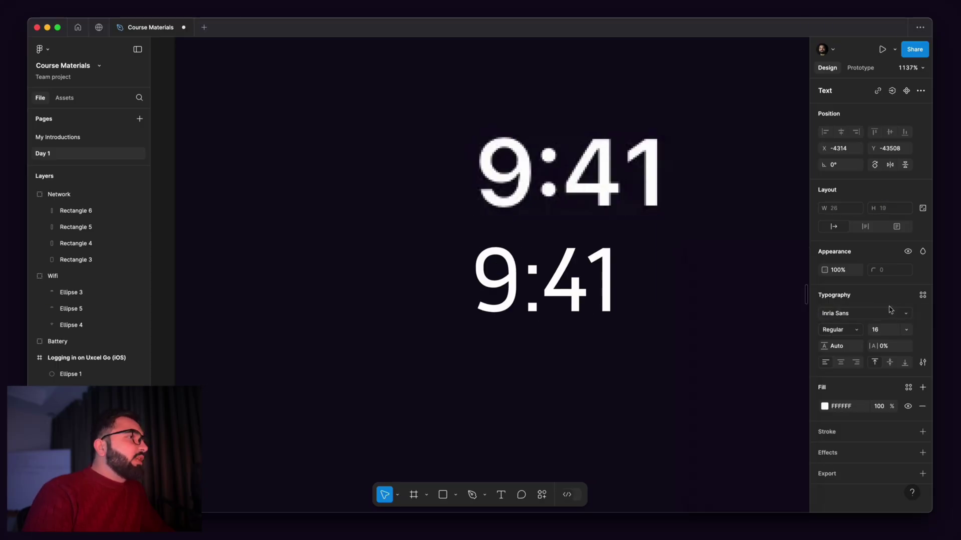
{"action": "left_click", "coordinate": [857, 332]}
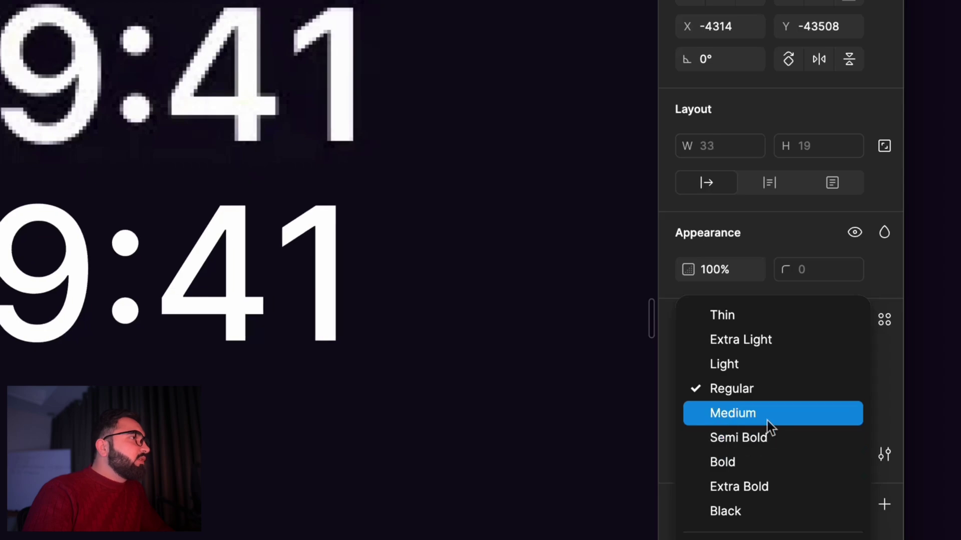
{"action": "left_click", "coordinate": [767, 421]}
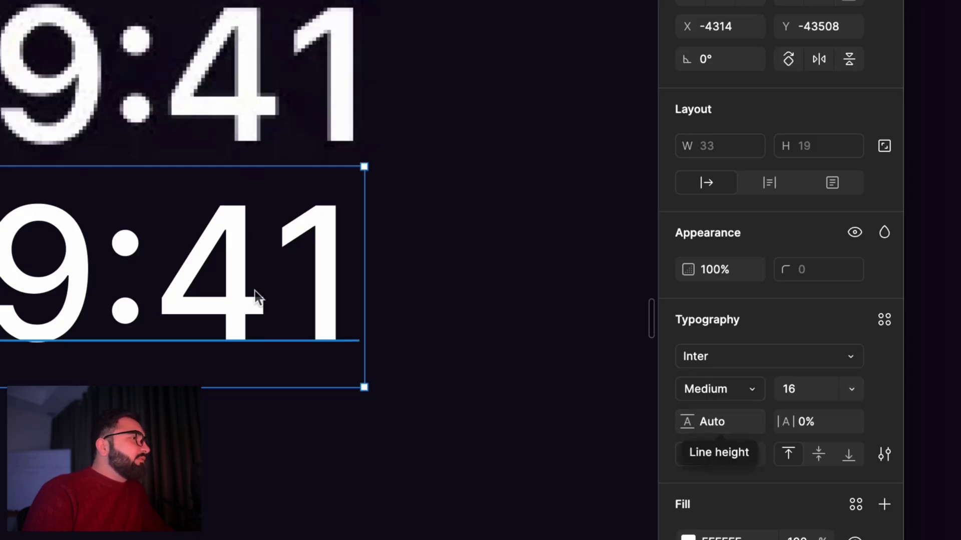
- Add a second line reading "Dubai" to the 9:41 text and try a 131.4% line height on both lines
{"action": "double_click", "coordinate": [278, 280]}
{"action": "left_click", "coordinate": [325, 268]}
{"action": "key", "text": "Return"}
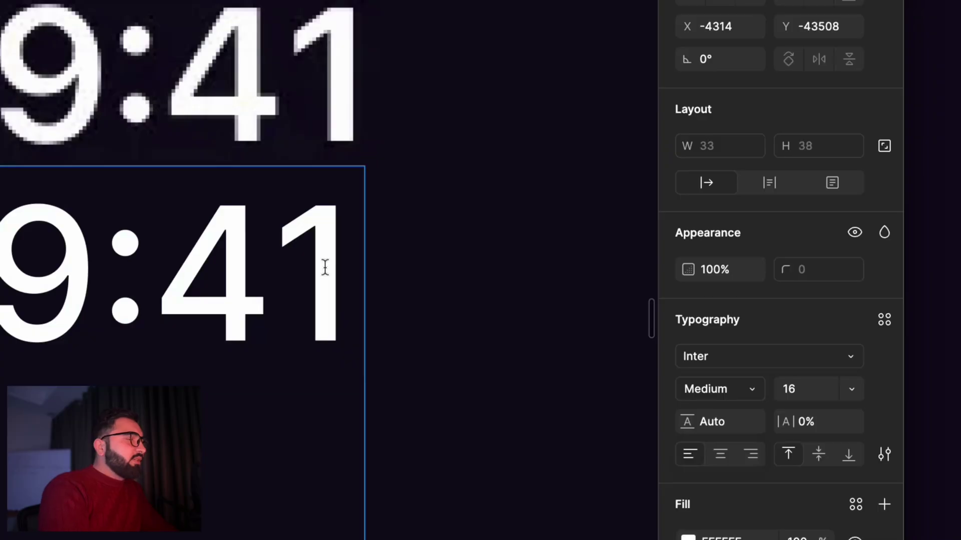
{"action": "type", "text": "Dubai"}
{"action": "key", "text": "ctrl+a"}
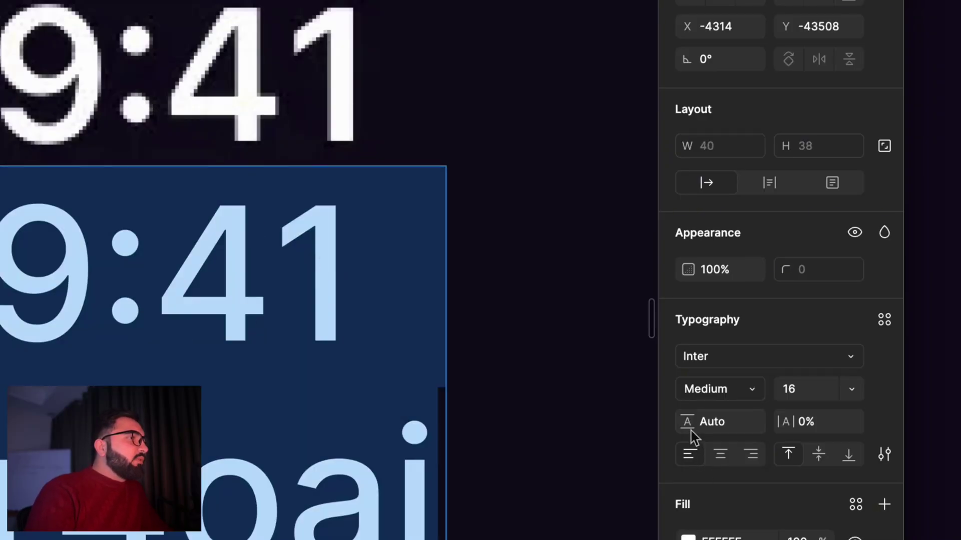
{"action": "left_click_drag", "start_coordinate": [684, 422], "coordinate": [630, 404]}
{"action": "key", "text": "ctrl+a"}
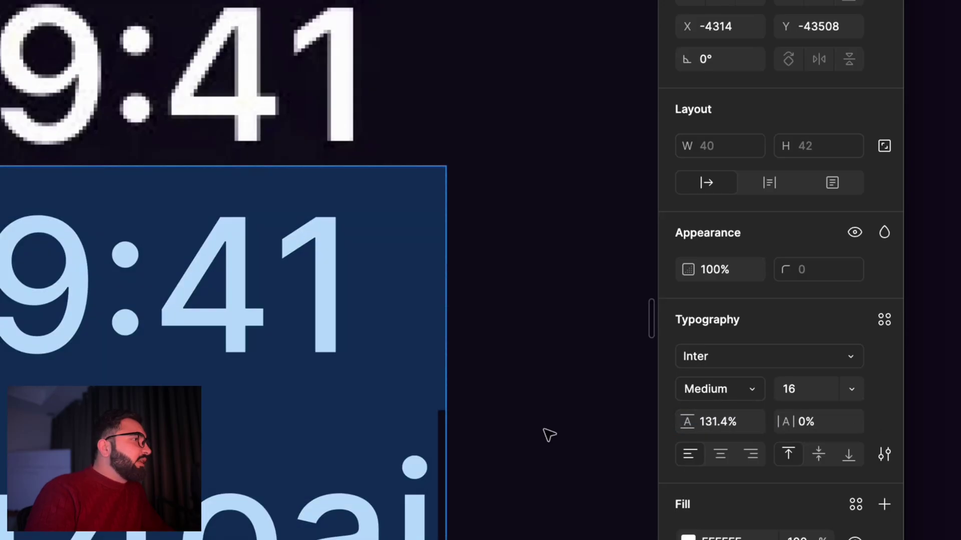
- Undo the line height change and delete the "Dubai" line from the 9:41 text
{"action": "key", "text": "ctrl+z"}
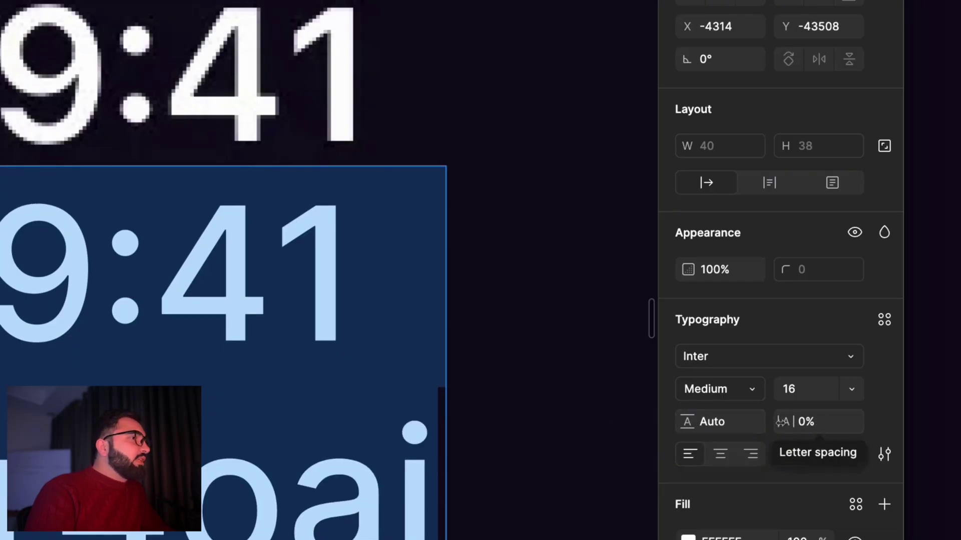
{"action": "left_click", "coordinate": [389, 413]}
{"action": "key", "text": "ctrl+a"}
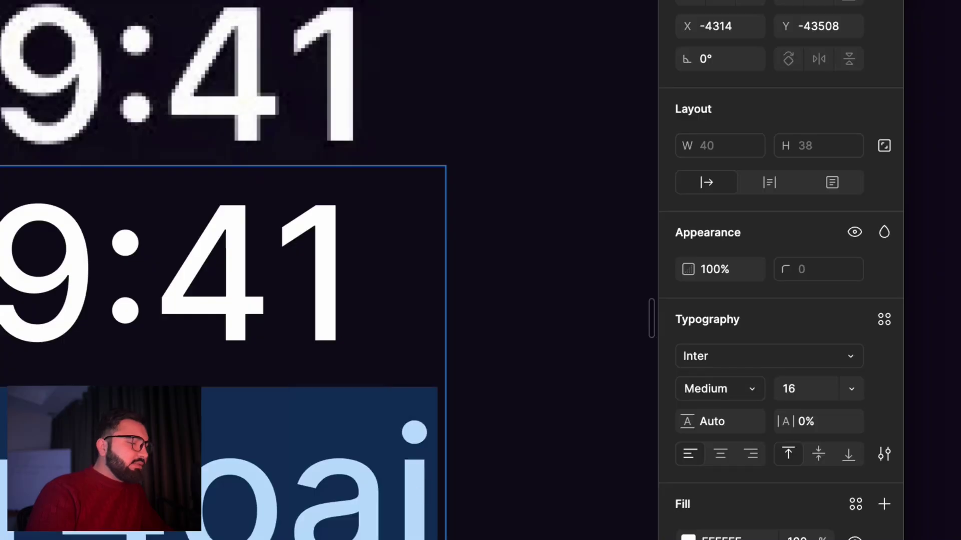
{"action": "key", "text": "BackSpace"}
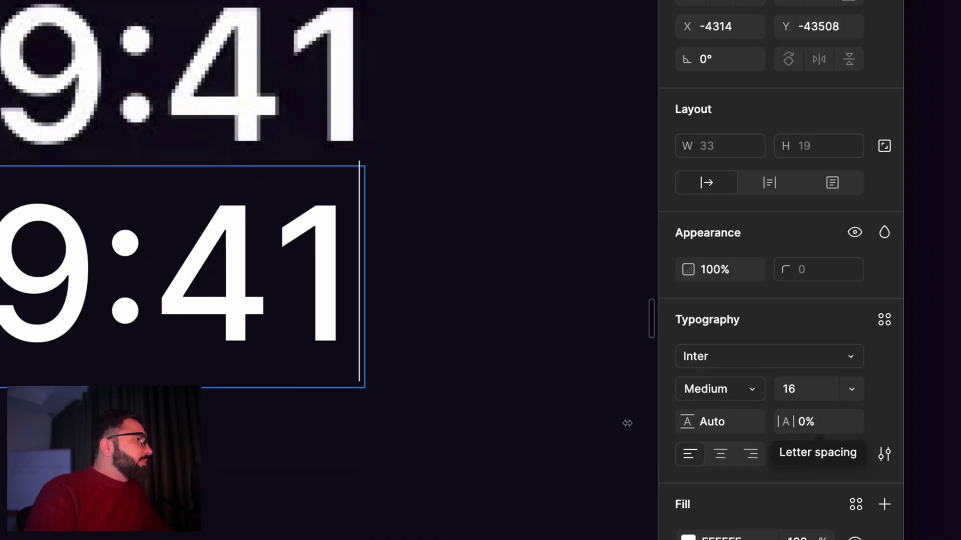
- Try adjusting the letter spacing of the whole 9:41 text, keeping it at 0%
{"action": "key", "text": "ctrl+a"}
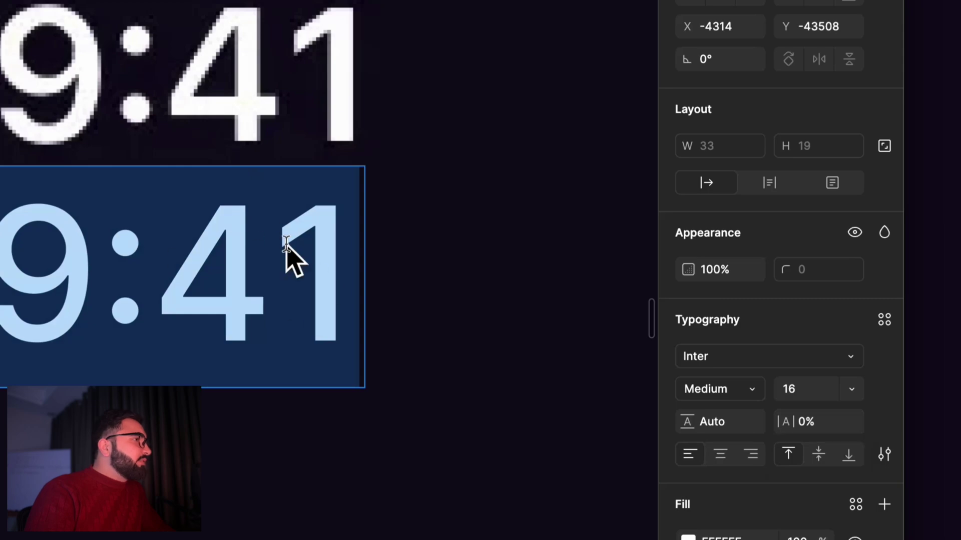
{"action": "mouse_move", "coordinate": [781, 422]}
{"action": "left_mouse_down"}
{"action": "mouse_move", "coordinate": [810, 425]}
{"action": "mouse_move", "coordinate": [785, 424]}
{"action": "left_mouse_up"}
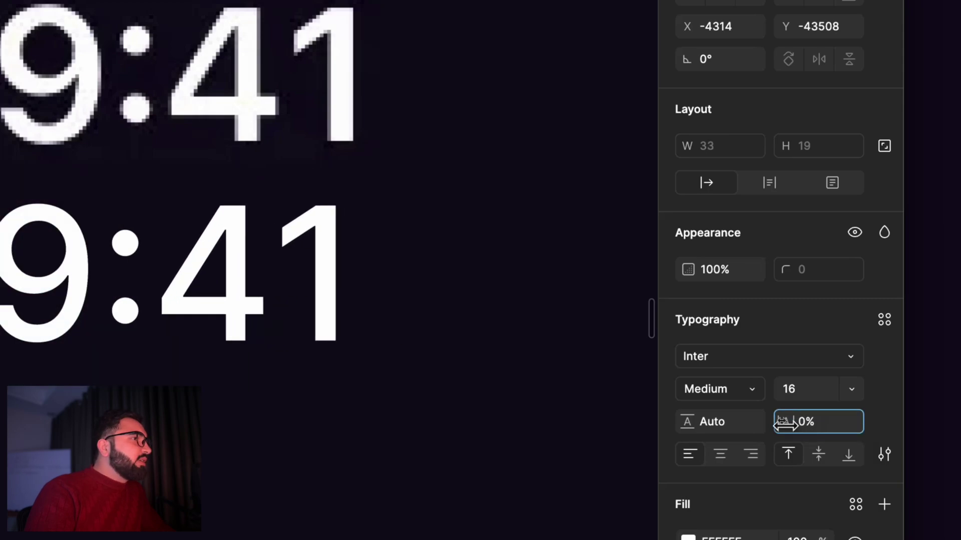
{"action": "key", "text": "Return"}
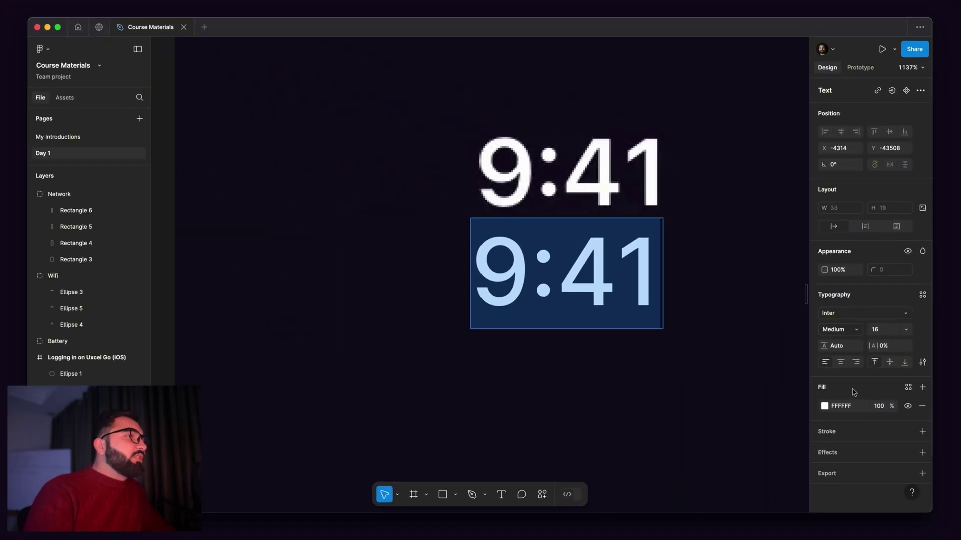
{"action": "key", "text": "Escape"}
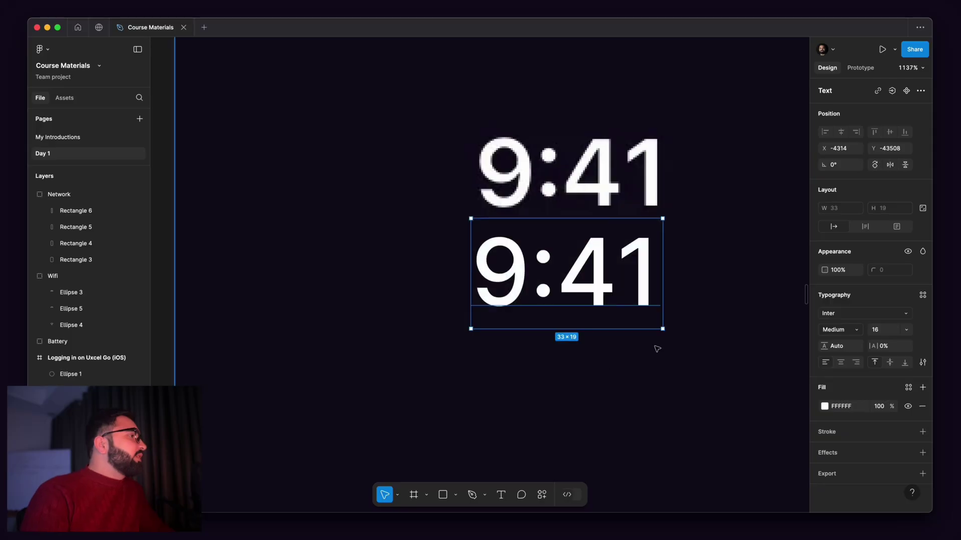
- Move the 9:41 text straight up over the reference time, to Y -43525
{"action": "scroll", "coordinate": [605, 275], "scroll_direction": "down", "scroll_amount": 2}
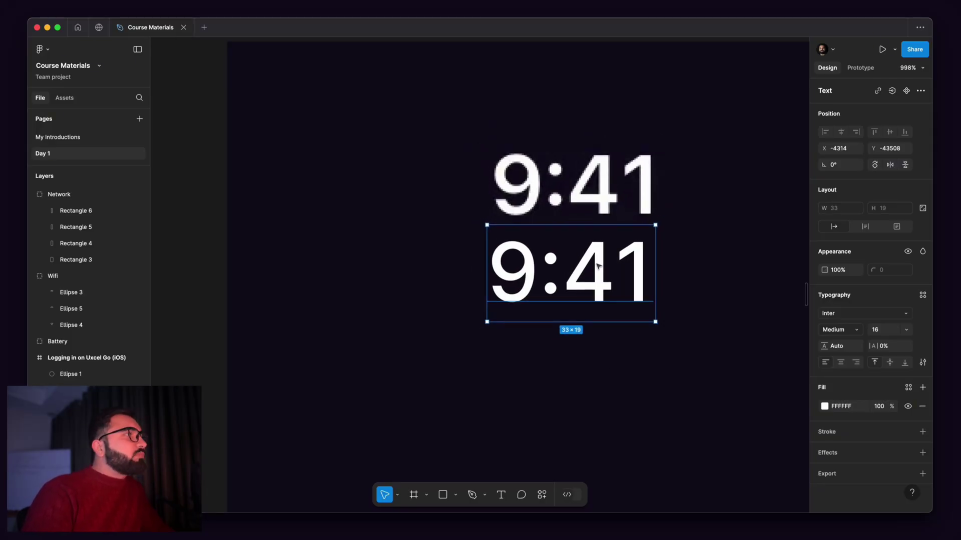
{"action": "scroll", "coordinate": [598, 279], "scroll_direction": "up", "scroll_amount": 3}
{"action": "scroll", "coordinate": [598, 278], "scroll_direction": "right", "scroll_amount": 2}
{"action": "left_click_drag", "start_coordinate": [552, 353], "coordinate": [555, 264]}
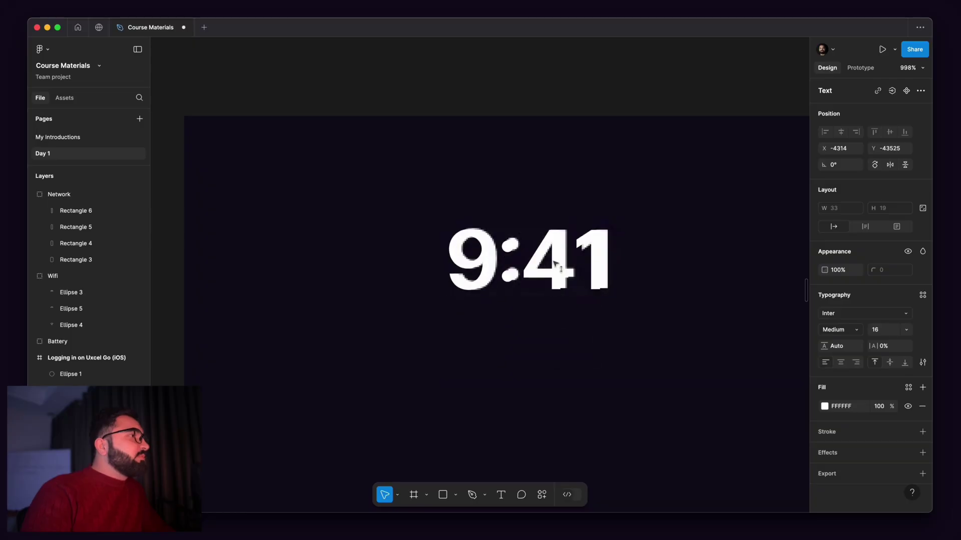
{"action": "scroll", "coordinate": [360, 248], "scroll_direction": "down", "scroll_amount": 10}
- Group the 9:41 text with the network, wifi and battery icons and name the group "Status Bar"
{"action": "left_click", "coordinate": [345, 229]}
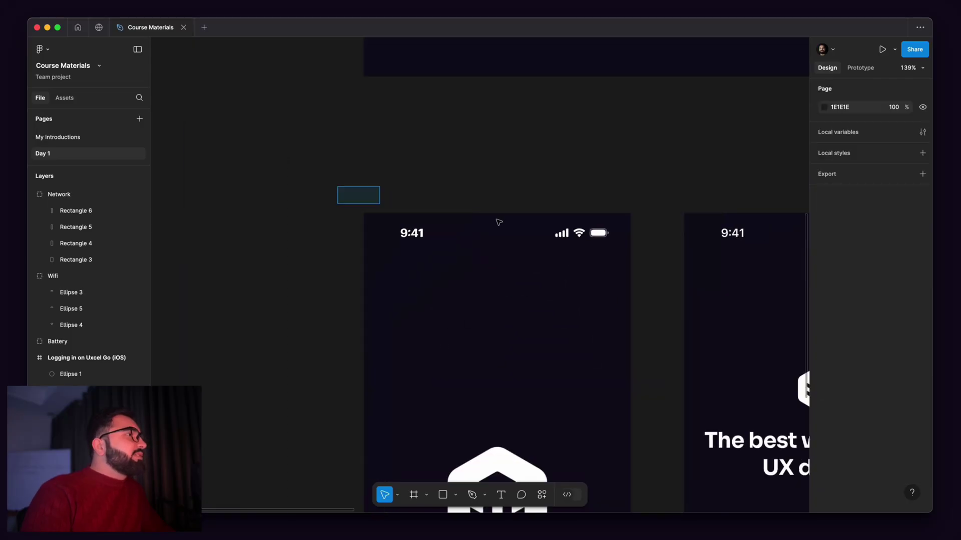
{"action": "left_click_drag", "start_coordinate": [499, 223], "coordinate": [618, 246]}
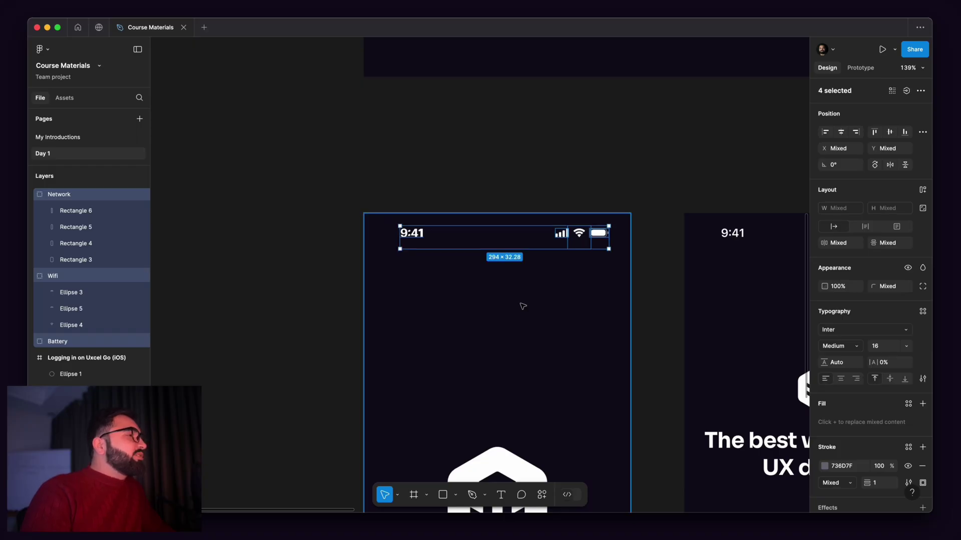
{"action": "scroll", "coordinate": [521, 305], "scroll_direction": "left", "scroll_amount": 3}
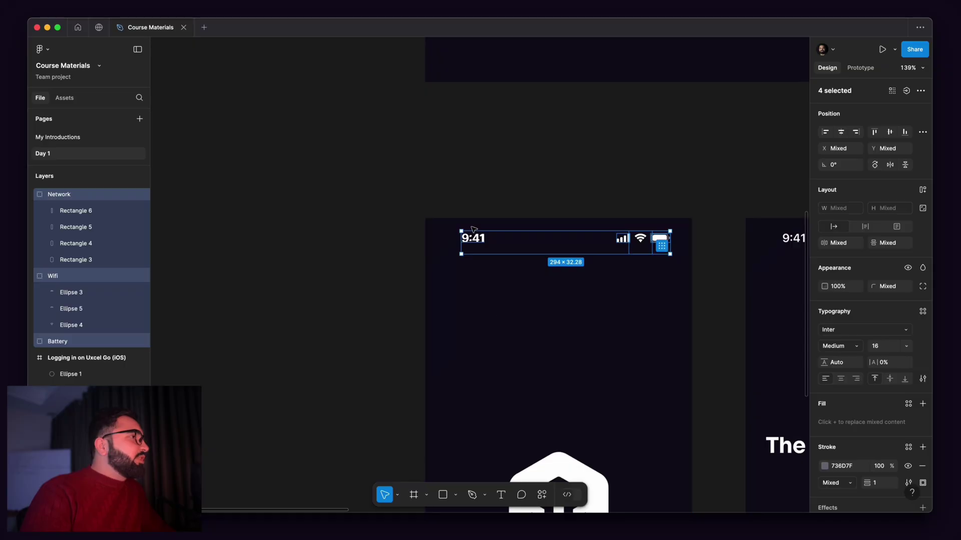
{"action": "scroll", "coordinate": [506, 246], "scroll_direction": "up", "scroll_amount": 2}
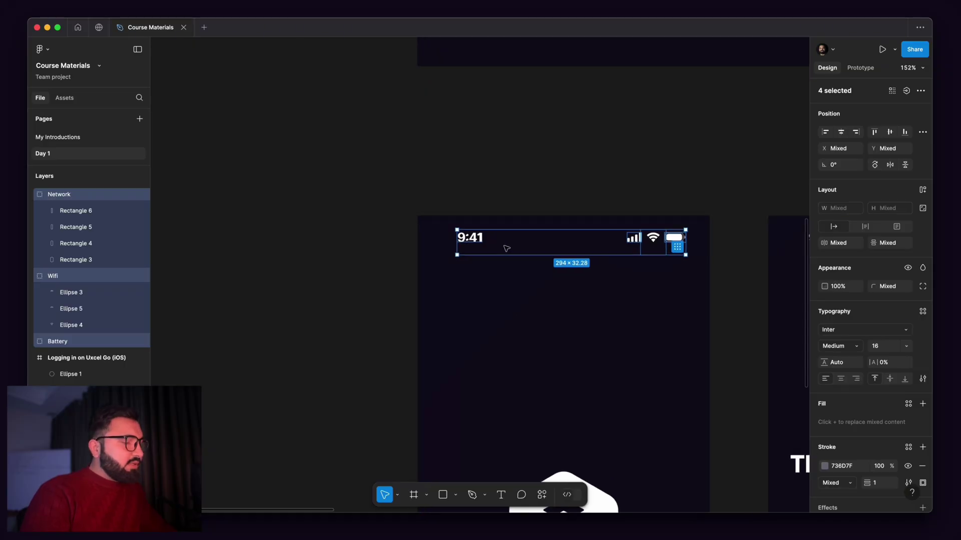
{"action": "key", "text": "super+g"}
{"action": "double_click", "coordinate": [74, 196]}
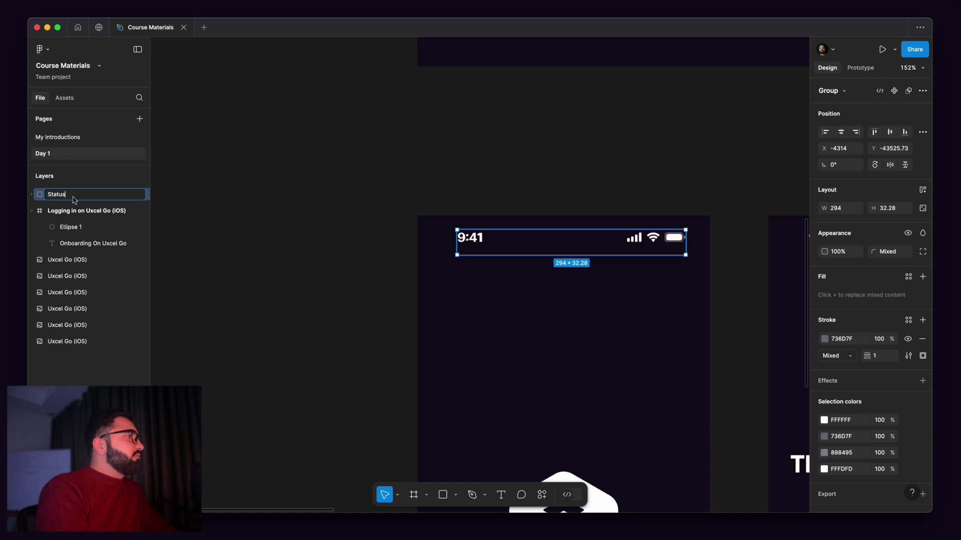
{"action": "type", "text": "Status Bar"}
{"action": "key", "text": "Return"}
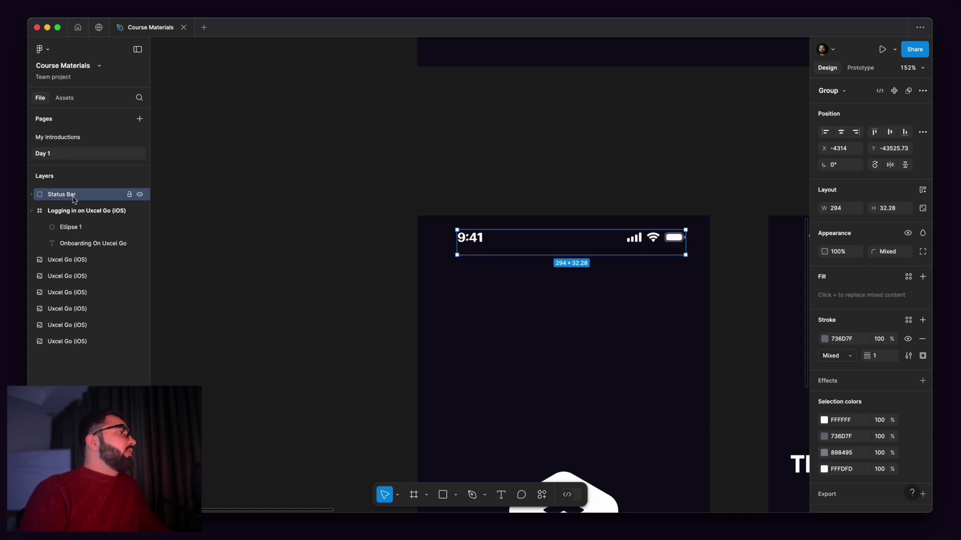
- Examine the splash screen reference image, focusing on the shape of its hexagonal logo
{"action": "left_click", "coordinate": [424, 262]}
{"action": "scroll", "coordinate": [347, 180], "scroll_direction": "down", "scroll_amount": 5}
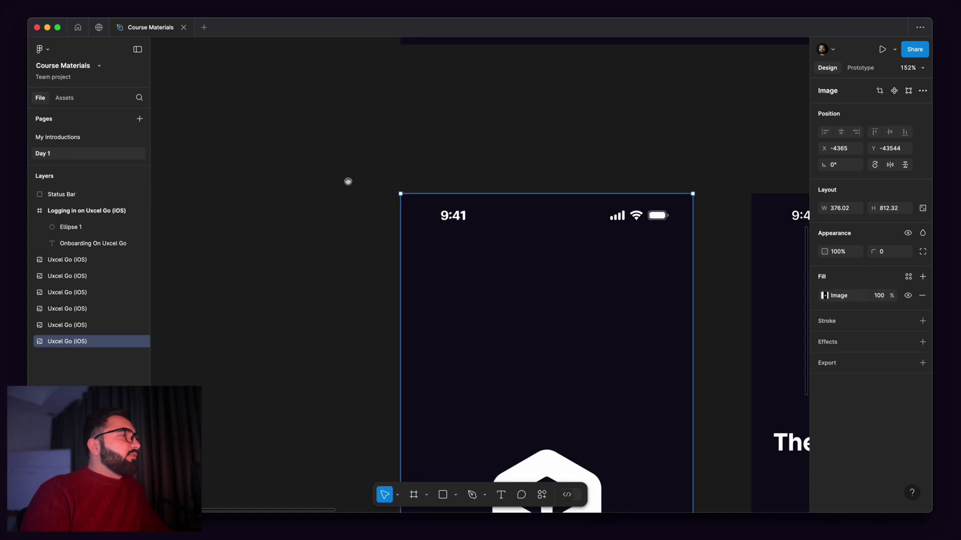
{"action": "scroll", "coordinate": [333, 267], "scroll_direction": "left", "scroll_amount": 5}
{"action": "scroll", "coordinate": [334, 267], "scroll_direction": "down", "scroll_amount": 3}
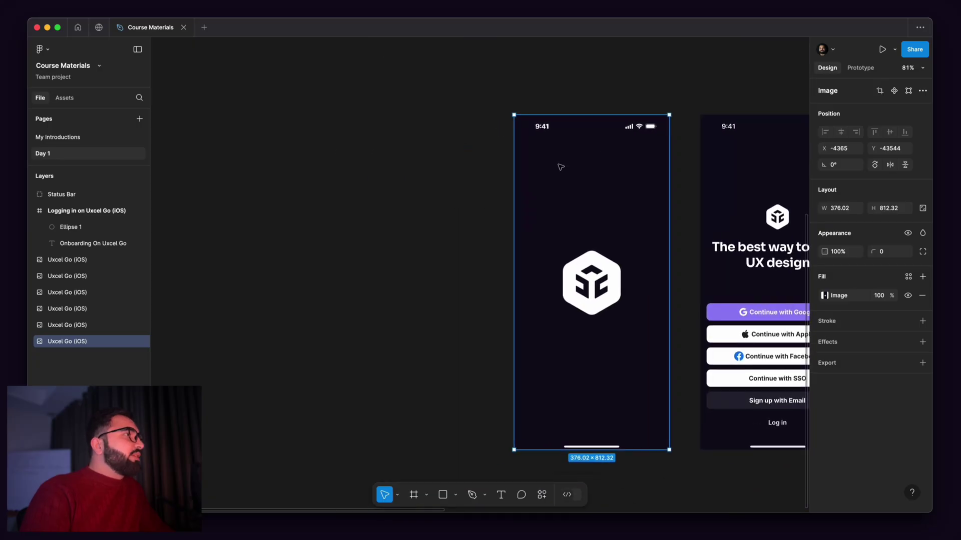
{"action": "scroll", "coordinate": [579, 108], "scroll_direction": "up", "scroll_amount": 5}
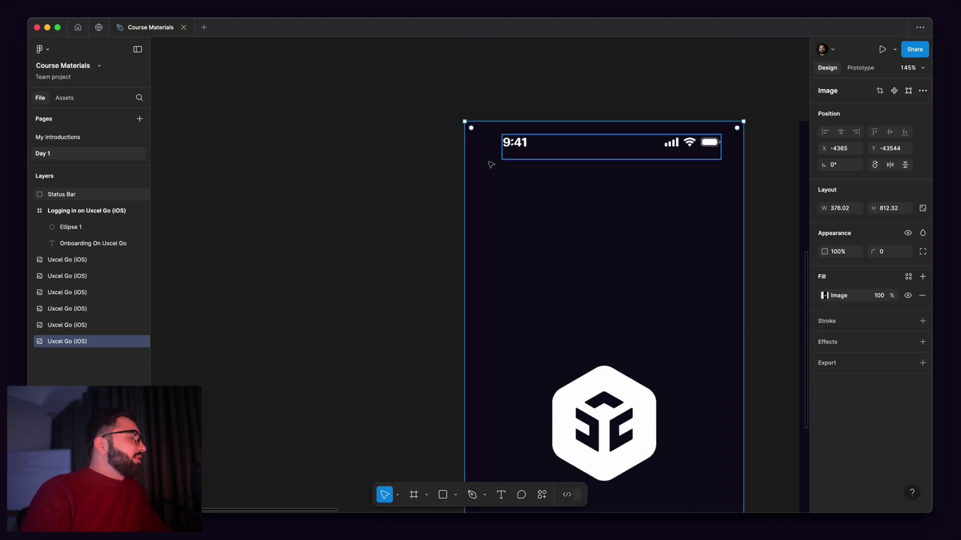
{"action": "scroll", "coordinate": [562, 329], "scroll_direction": "down", "scroll_amount": 4}
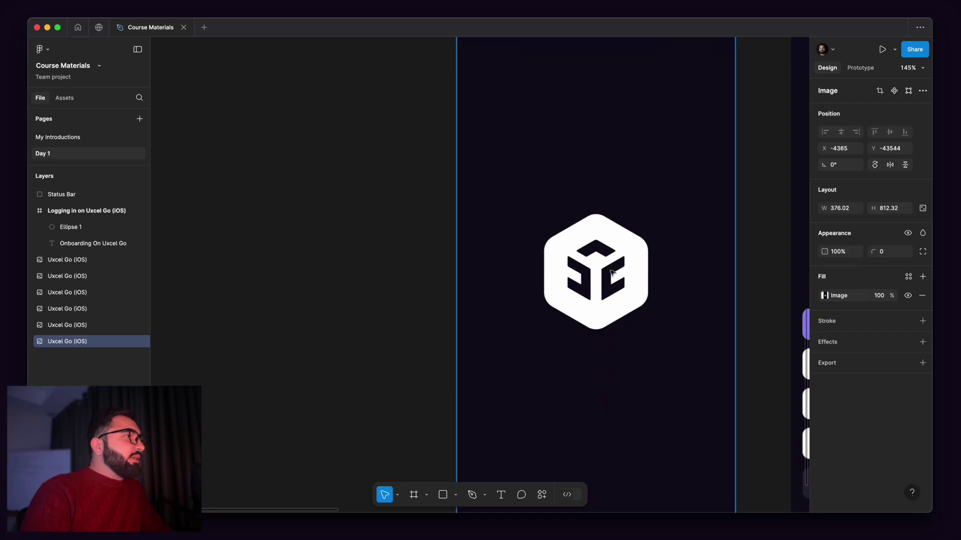
{"action": "scroll", "coordinate": [612, 274], "scroll_direction": "up", "scroll_amount": 5}
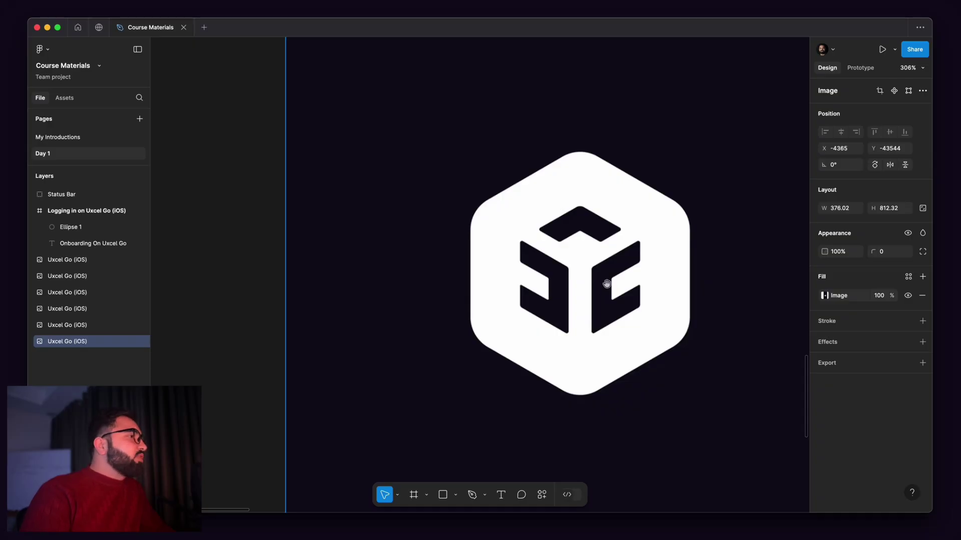
{"action": "scroll", "coordinate": [610, 279], "scroll_direction": "up", "scroll_amount": 2}
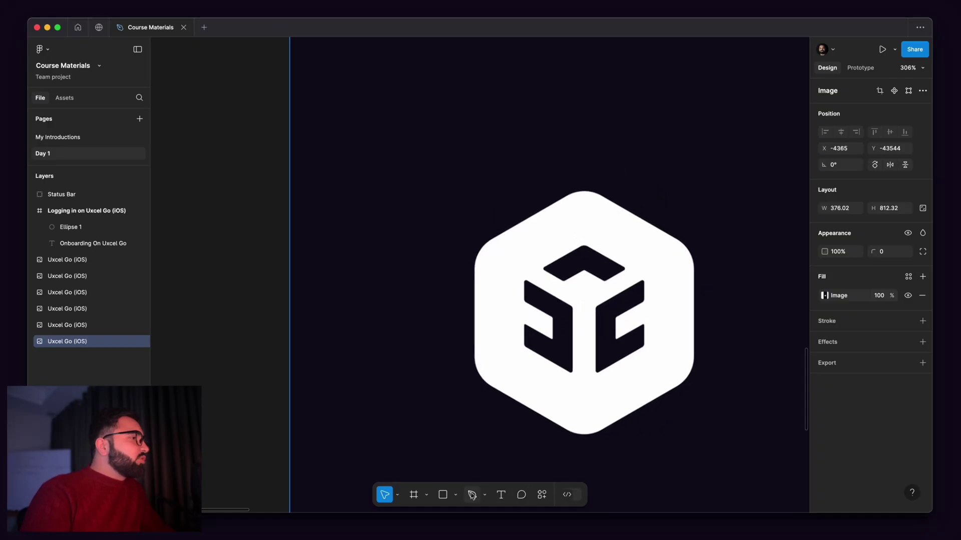
- Draw a polygon of 162 × 162 over the splash screen logo and shift it closer to the logo's centre
{"action": "left_click", "coordinate": [456, 495]}
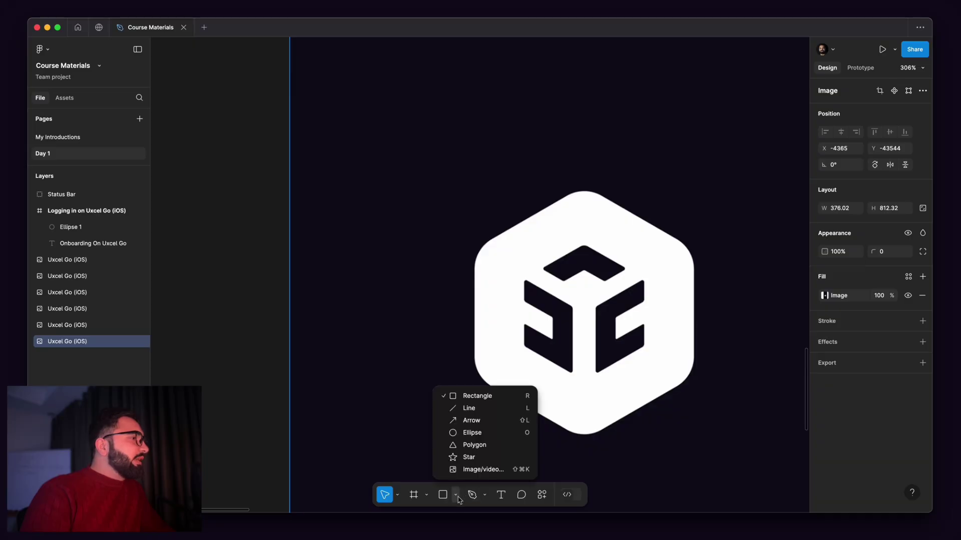
{"action": "left_click", "coordinate": [474, 445]}
{"action": "scroll", "coordinate": [508, 251], "scroll_direction": "down", "scroll_amount": 5}
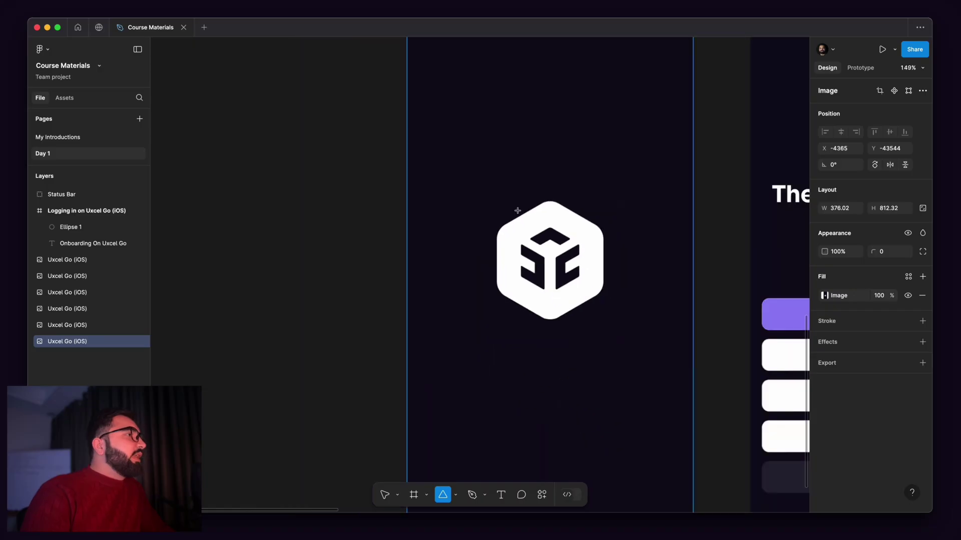
{"action": "left_click_drag", "start_coordinate": [521, 213], "coordinate": [603, 336]}
{"action": "left_click_drag", "start_coordinate": [586, 285], "coordinate": [580, 286]}
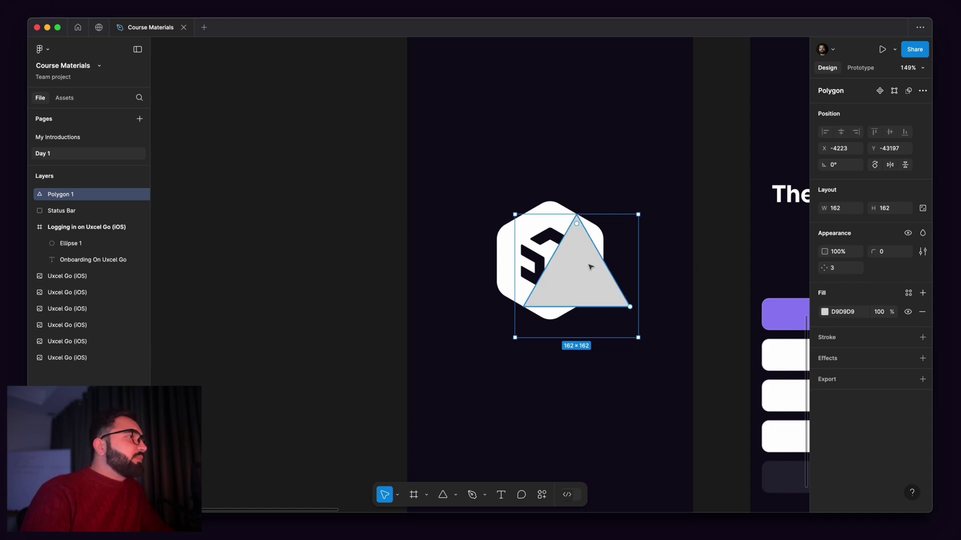
{"action": "left_click_drag", "start_coordinate": [590, 264], "coordinate": [578, 266]}
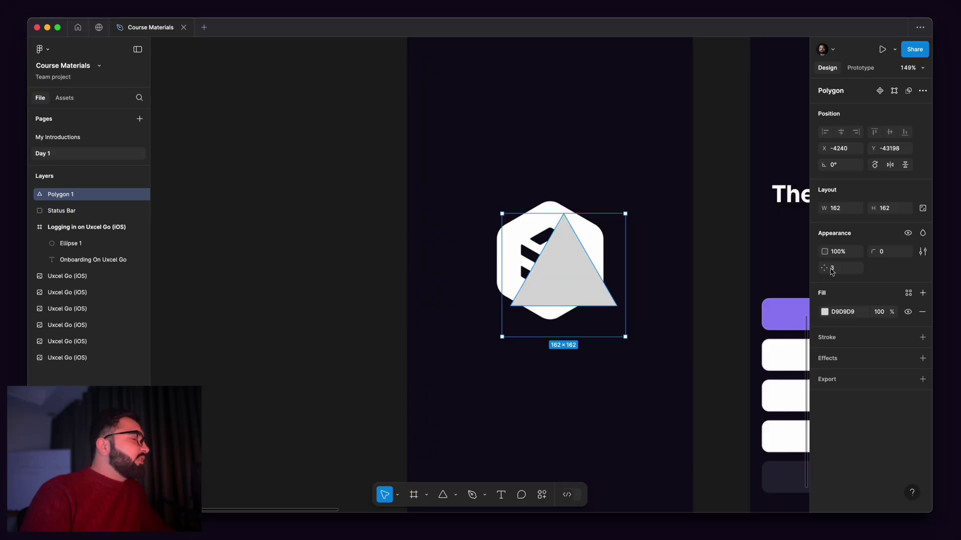
- Set the polygon's side count to 6 and align its vertical edges with the logo's hexagon
{"action": "left_click", "coordinate": [835, 272]}
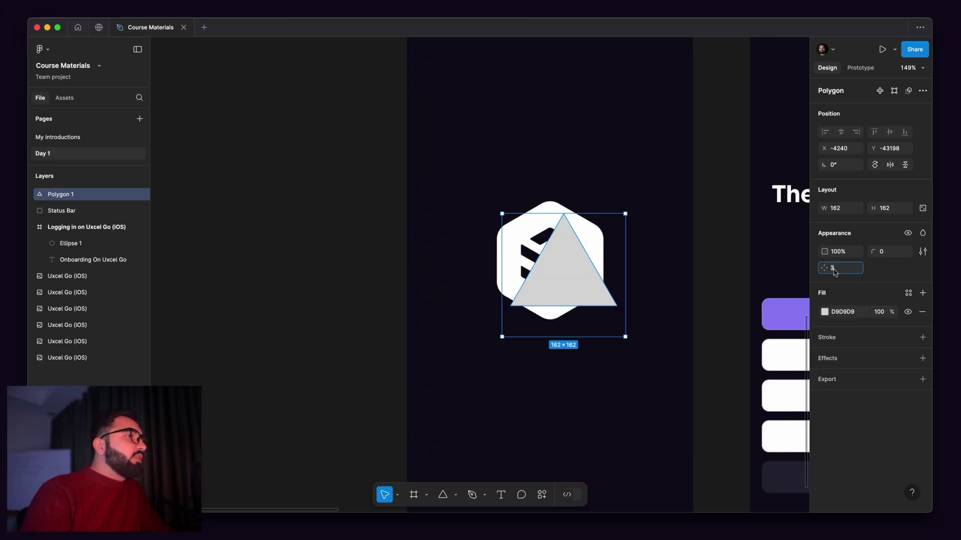
{"action": "left_click_drag", "start_coordinate": [836, 272], "coordinate": [862, 272]}
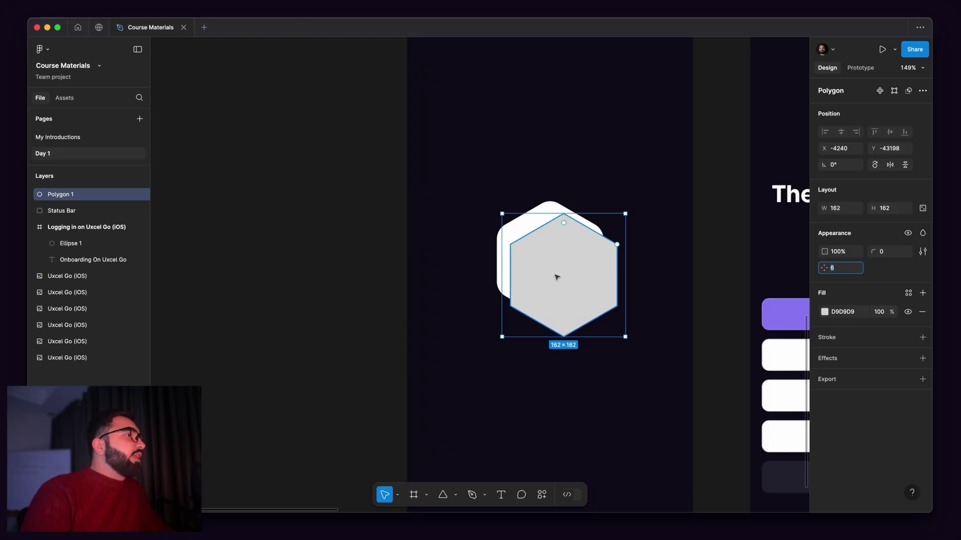
{"action": "left_click_drag", "start_coordinate": [555, 277], "coordinate": [524, 160]}
{"action": "scroll", "coordinate": [562, 240], "scroll_direction": "up", "scroll_amount": 6}
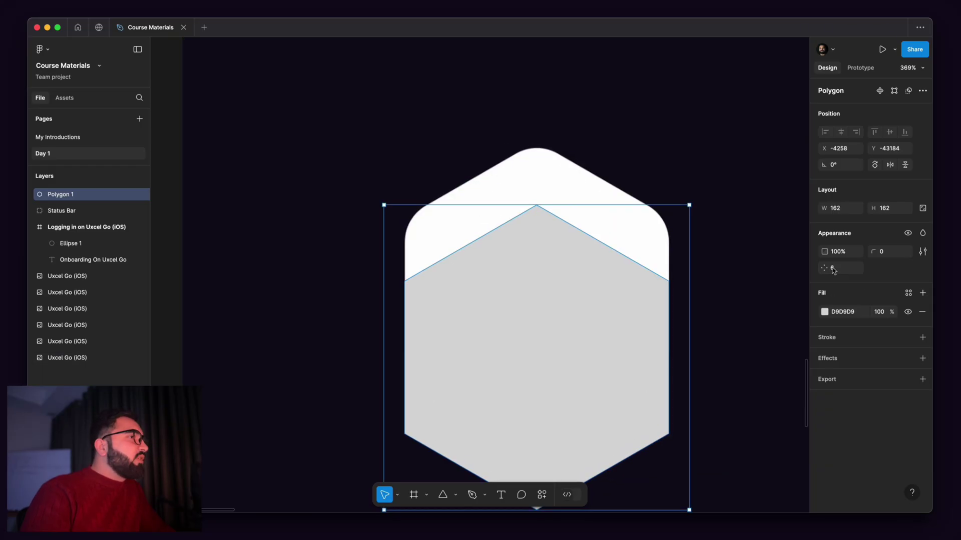
- Set the hexagon's corner radius to 21 and move it up to cover the reference logo, at Y -43217
{"action": "left_click_drag", "start_coordinate": [825, 268], "coordinate": [190, 256]}
{"action": "key", "text": "ctrl+z"}
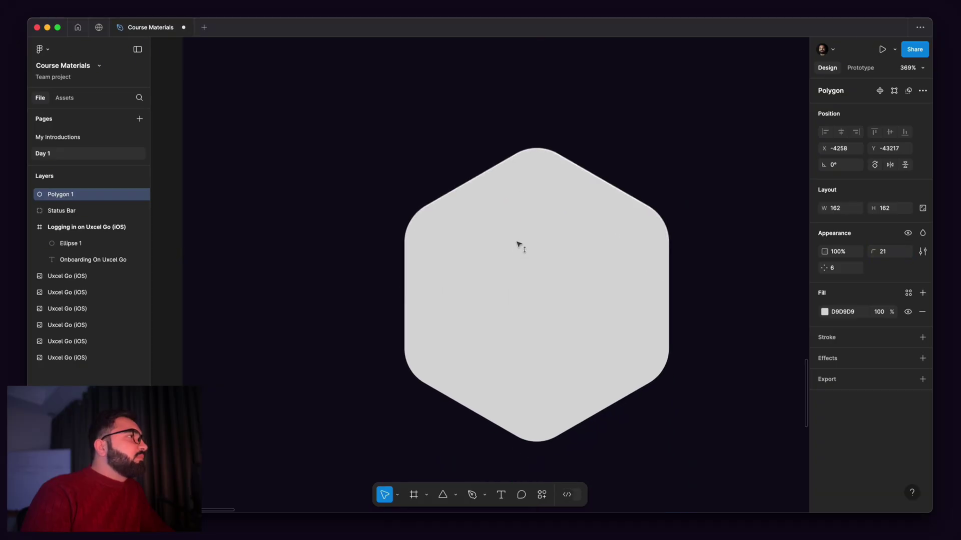
- Change the hexagon's fill to white, FFFFFF
{"action": "left_click", "coordinate": [825, 312]}
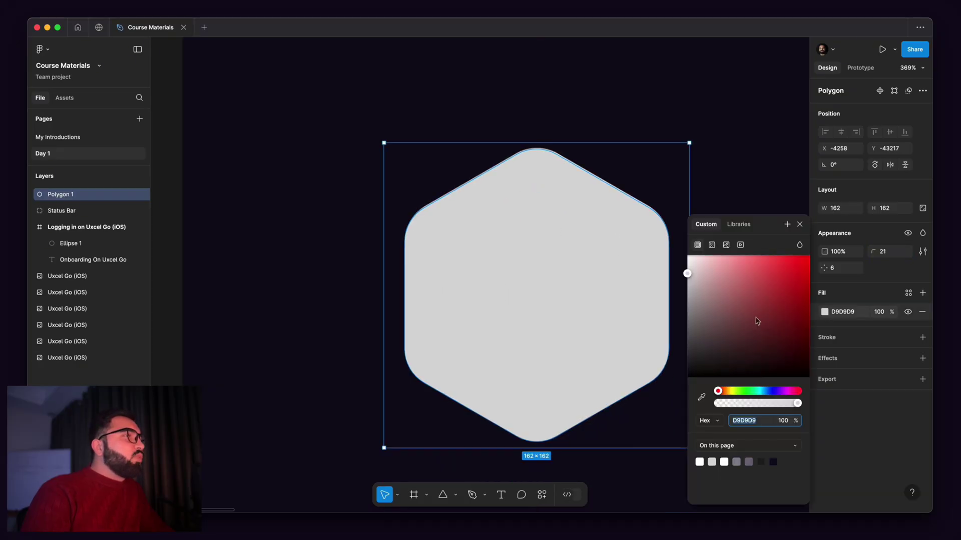
{"action": "left_click_drag", "start_coordinate": [687, 273], "coordinate": [358, 71]}
{"action": "key", "text": "shift+1"}
{"action": "key", "text": "Escape"}
{"action": "key", "text": "Escape"}
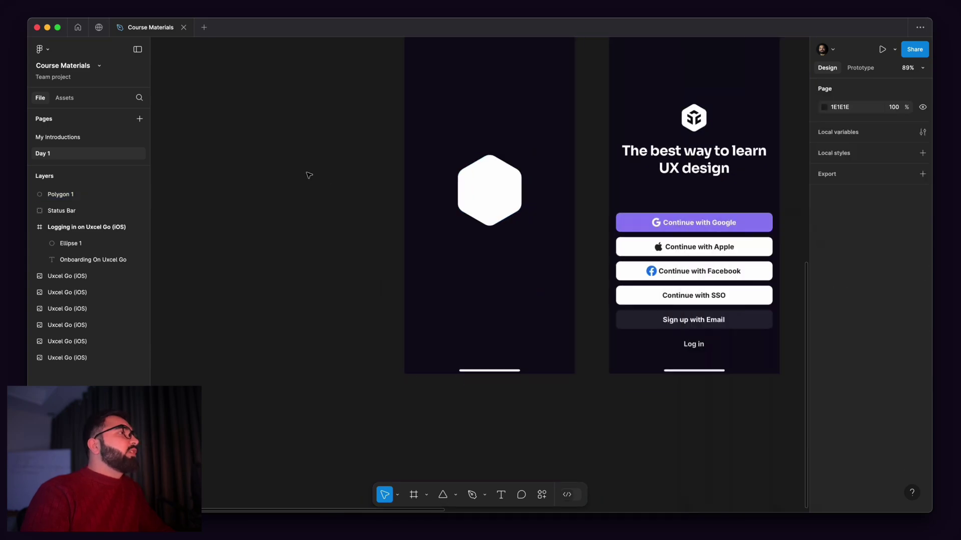
{"action": "left_click_drag", "start_coordinate": [392, 231], "coordinate": [387, 330]}
{"action": "left_click", "coordinate": [483, 320]}
{"action": "scroll", "coordinate": [412, 289], "scroll_direction": "down", "scroll_amount": 4}
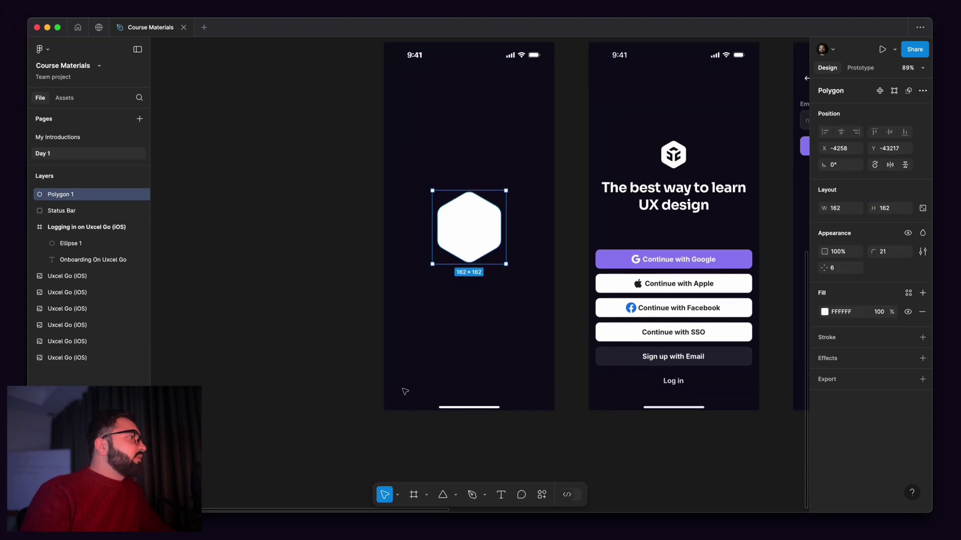
- Draw a straight horizontal line 133 wide just above the home indicator bar of the splash screen
{"action": "scroll", "coordinate": [515, 321], "scroll_direction": "down", "scroll_amount": 4}
{"action": "scroll", "coordinate": [488, 305], "scroll_direction": "up", "scroll_amount": 6}
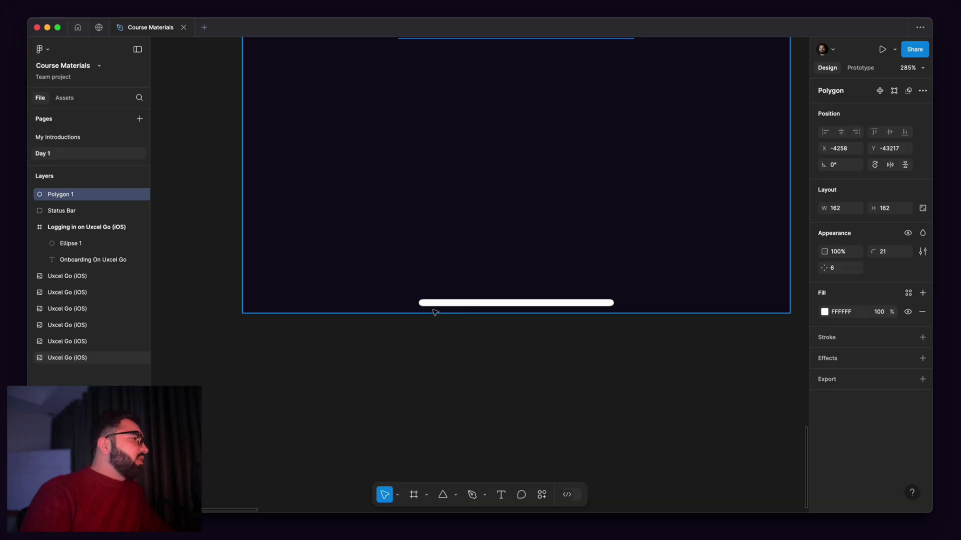
{"action": "left_click", "coordinate": [460, 332]}
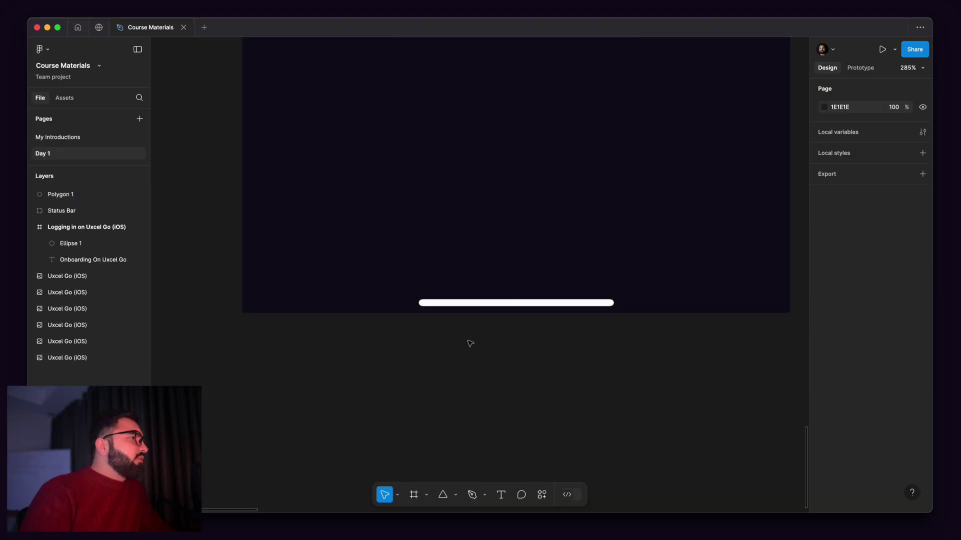
{"action": "scroll", "coordinate": [471, 343], "scroll_direction": "up", "scroll_amount": 2}
{"action": "scroll", "coordinate": [470, 344], "scroll_direction": "right", "scroll_amount": 1}
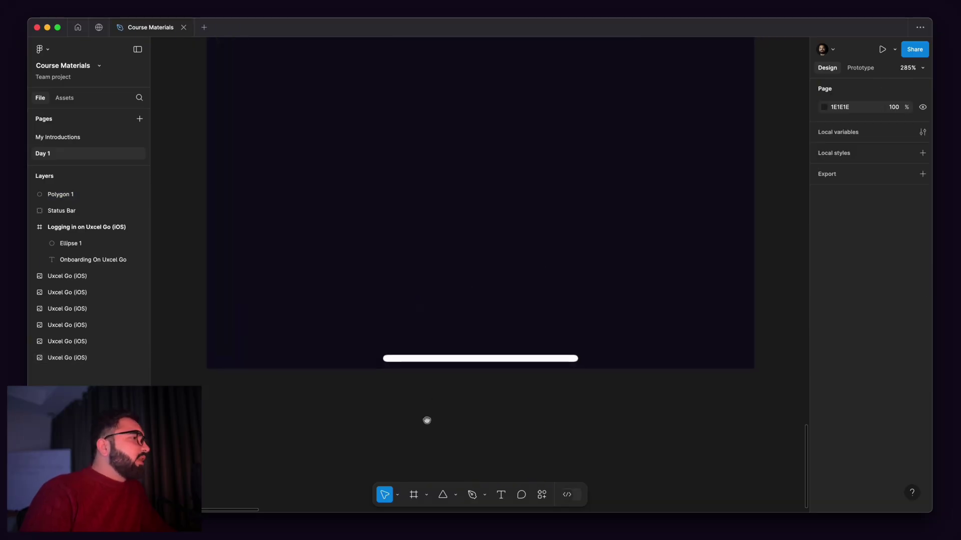
{"action": "left_click", "coordinate": [457, 496]}
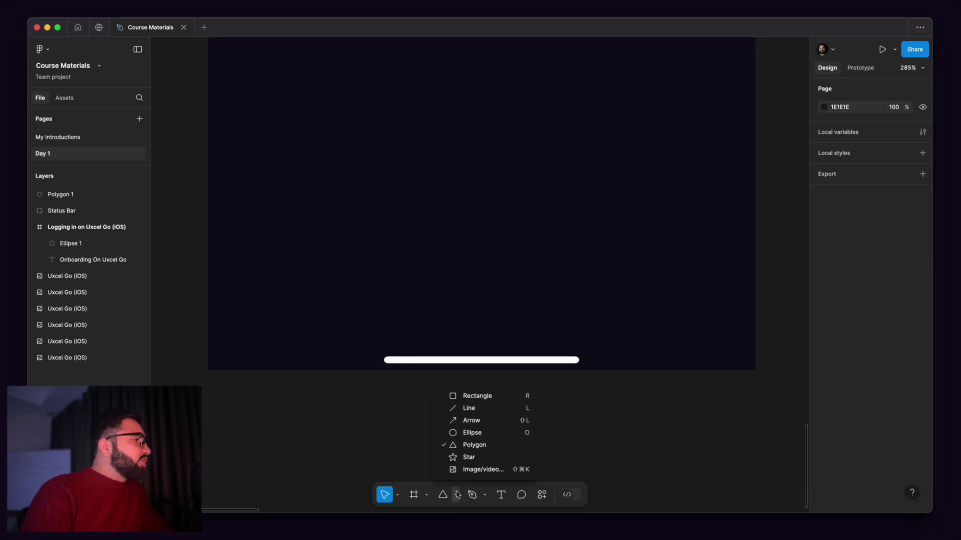
{"action": "left_click", "coordinate": [470, 413]}
{"action": "scroll", "coordinate": [402, 309], "scroll_direction": "up", "scroll_amount": 5}
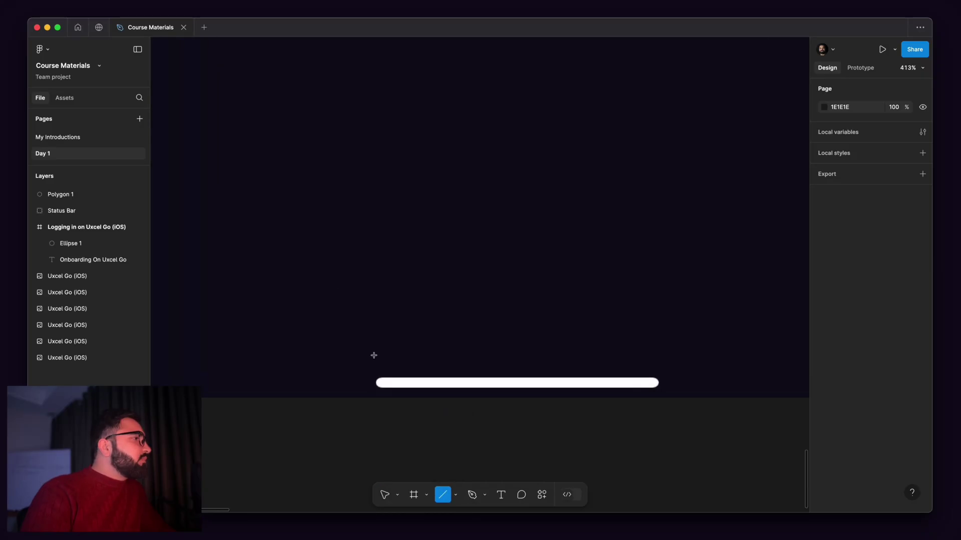
{"action": "mouse_move", "coordinate": [378, 356]}
{"action": "left_mouse_down"}
{"action": "mouse_move", "coordinate": [543, 349]}
{"action": "mouse_move", "coordinate": [581, 365]}
{"action": "mouse_move", "coordinate": [647, 328]}
{"action": "mouse_move", "coordinate": [661, 340]}
{"action": "mouse_move", "coordinate": [669, 307]}
{"action": "mouse_move", "coordinate": [652, 285]}
{"action": "mouse_move", "coordinate": [687, 307]}
{"action": "mouse_move", "coordinate": [656, 255]}
{"action": "mouse_move", "coordinate": [682, 328]}
{"action": "mouse_move", "coordinate": [714, 336]}
{"action": "mouse_move", "coordinate": [668, 351]}
{"action": "mouse_move", "coordinate": [609, 350]}
{"action": "mouse_move", "coordinate": [691, 352]}
{"action": "mouse_move", "coordinate": [655, 356]}
{"action": "mouse_move", "coordinate": [607, 333]}
{"action": "mouse_move", "coordinate": [545, 340]}
{"action": "mouse_move", "coordinate": [622, 343]}
{"action": "mouse_move", "coordinate": [605, 348]}
{"action": "mouse_move", "coordinate": [667, 365]}
{"action": "mouse_move", "coordinate": [654, 359]}
{"action": "mouse_move", "coordinate": [676, 336]}
{"action": "mouse_move", "coordinate": [509, 191]}
{"action": "mouse_move", "coordinate": [266, 163]}
{"action": "mouse_move", "coordinate": [509, 196]}
{"action": "mouse_move", "coordinate": [626, 271]}
{"action": "mouse_move", "coordinate": [526, 172]}
{"action": "mouse_move", "coordinate": [324, 127]}
{"action": "mouse_move", "coordinate": [240, 200]}
{"action": "mouse_move", "coordinate": [517, 135]}
{"action": "mouse_move", "coordinate": [734, 300]}
{"action": "mouse_move", "coordinate": [691, 328]}
{"action": "mouse_move", "coordinate": [663, 360]}
{"action": "mouse_move", "coordinate": [665, 380]}
{"action": "left_mouse_up"}
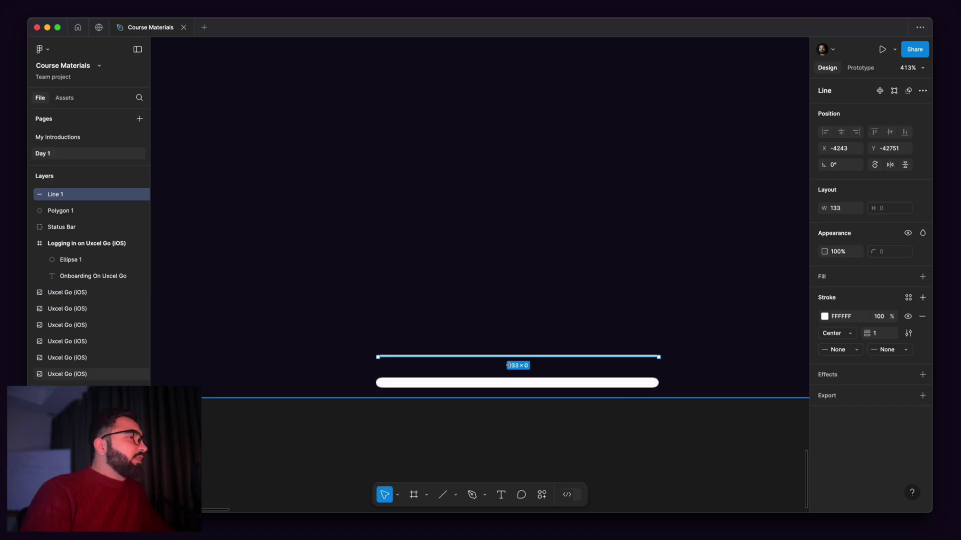
- Set the line's stroke weight to 5 to match the thickness of the home indicator
{"action": "scroll", "coordinate": [361, 375], "scroll_direction": "up", "scroll_amount": 2}
{"action": "scroll", "coordinate": [360, 374], "scroll_direction": "up", "scroll_amount": 3}
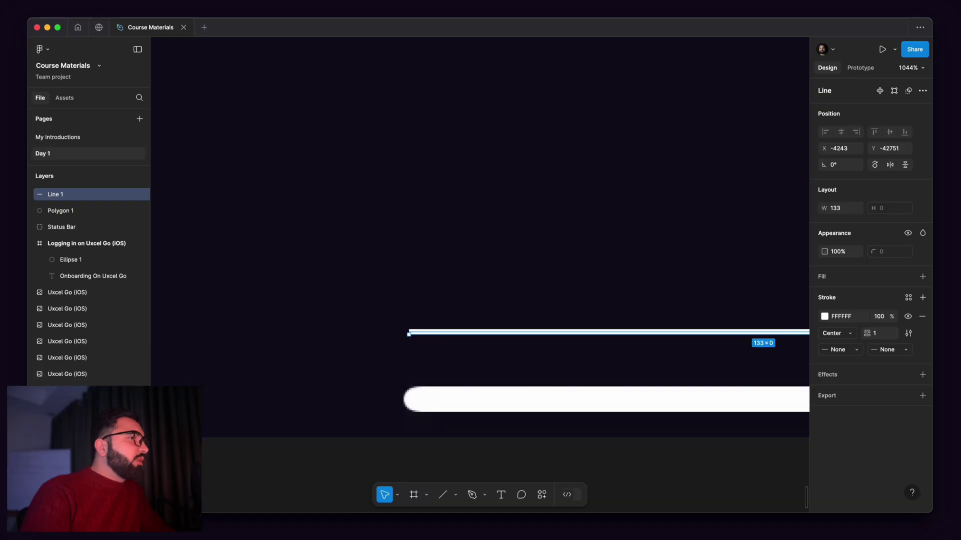
{"action": "left_click_drag", "start_coordinate": [867, 333], "coordinate": [869, 333]}
{"action": "scroll", "coordinate": [385, 361], "scroll_direction": "up", "scroll_amount": 5}
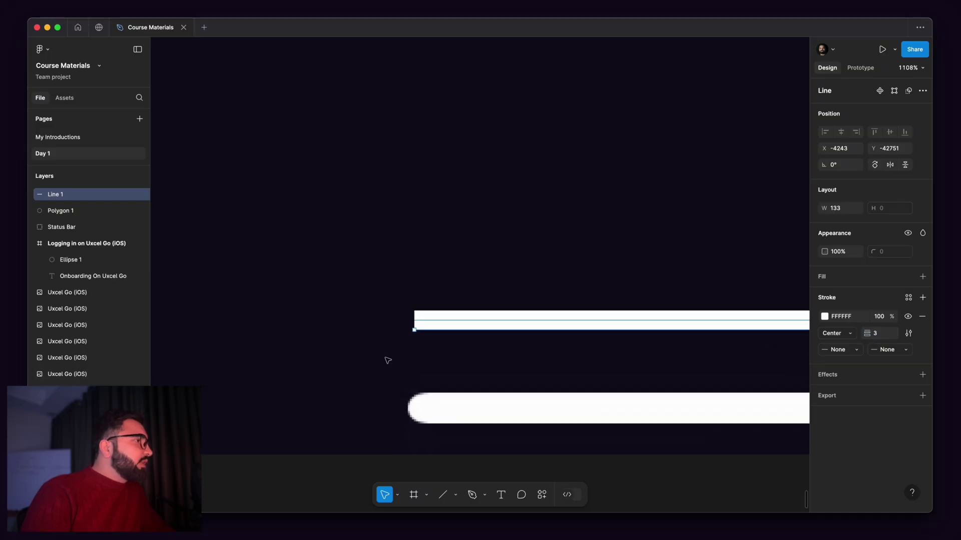
{"action": "left_click_drag", "start_coordinate": [867, 333], "coordinate": [868, 334]}
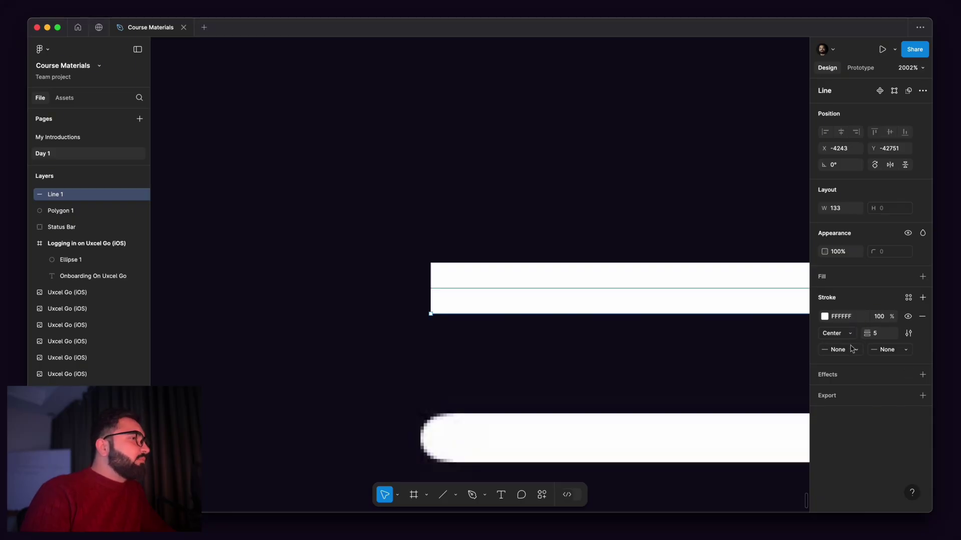
- Set the line's start point cap to Round
{"action": "scroll", "coordinate": [429, 311], "scroll_direction": "up", "scroll_amount": 3}
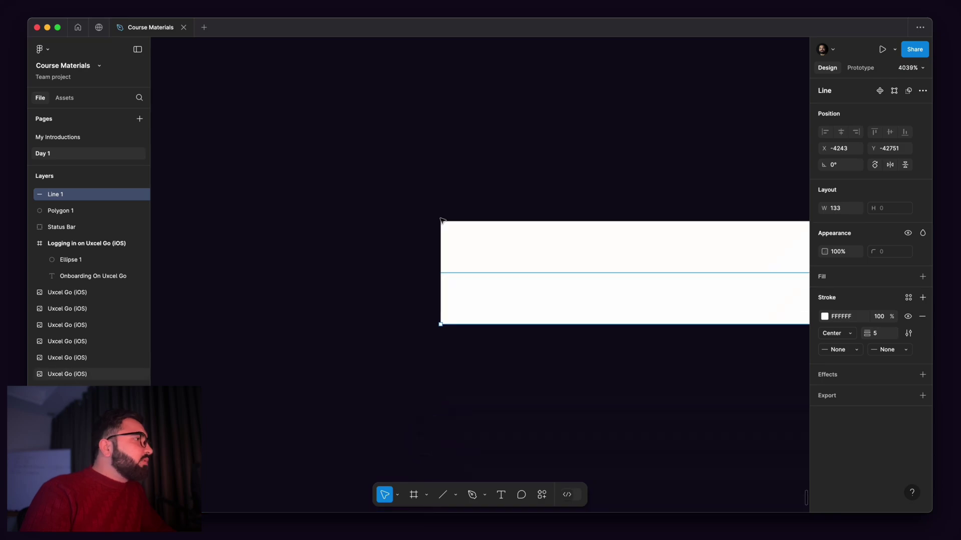
{"action": "scroll", "coordinate": [451, 403], "scroll_direction": "down", "scroll_amount": 3}
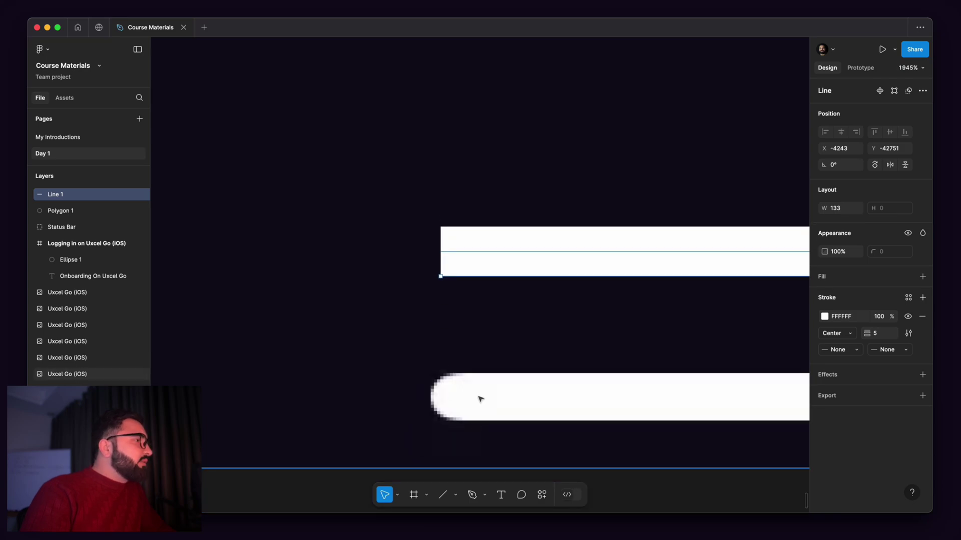
{"action": "scroll", "coordinate": [449, 249], "scroll_direction": "up", "scroll_amount": 3}
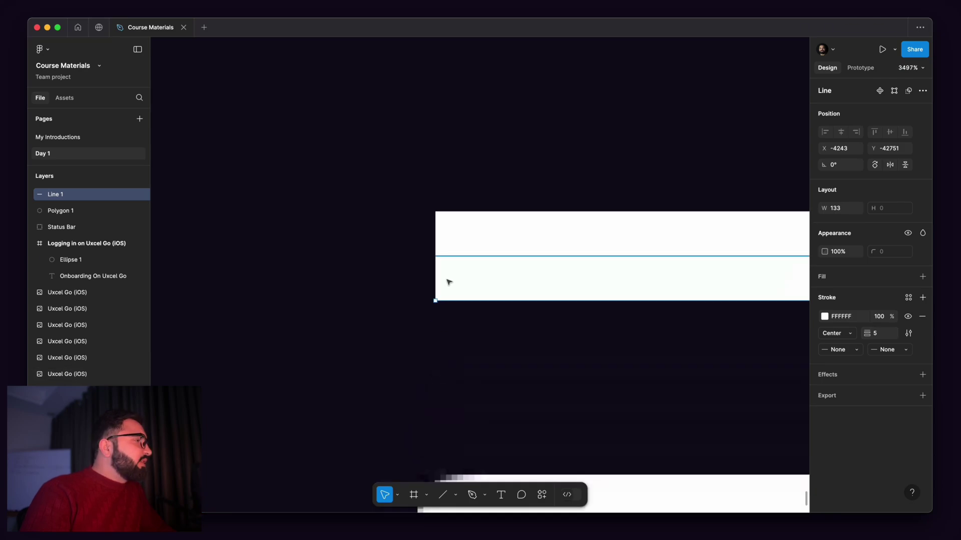
{"action": "scroll", "coordinate": [436, 257], "scroll_direction": "down", "scroll_amount": 3}
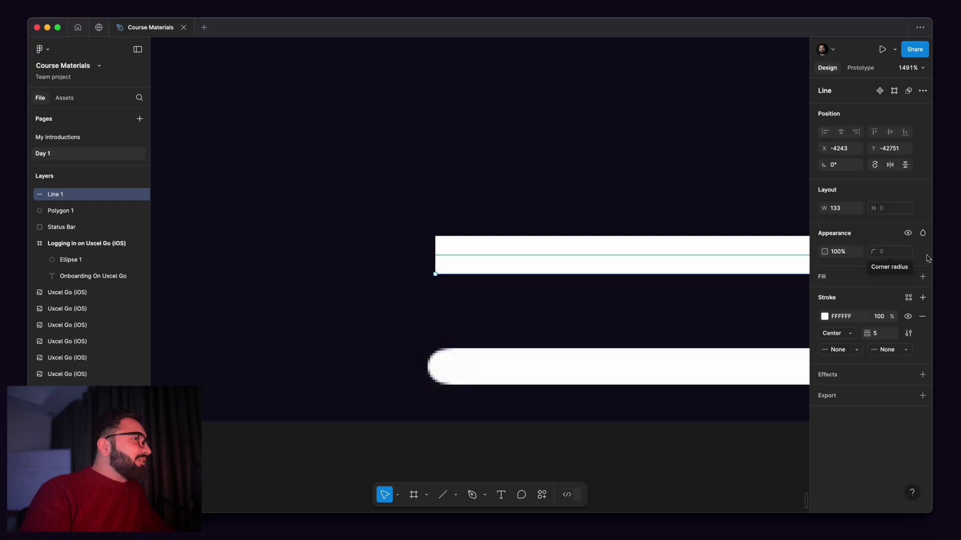
{"action": "left_click", "coordinate": [856, 353]}
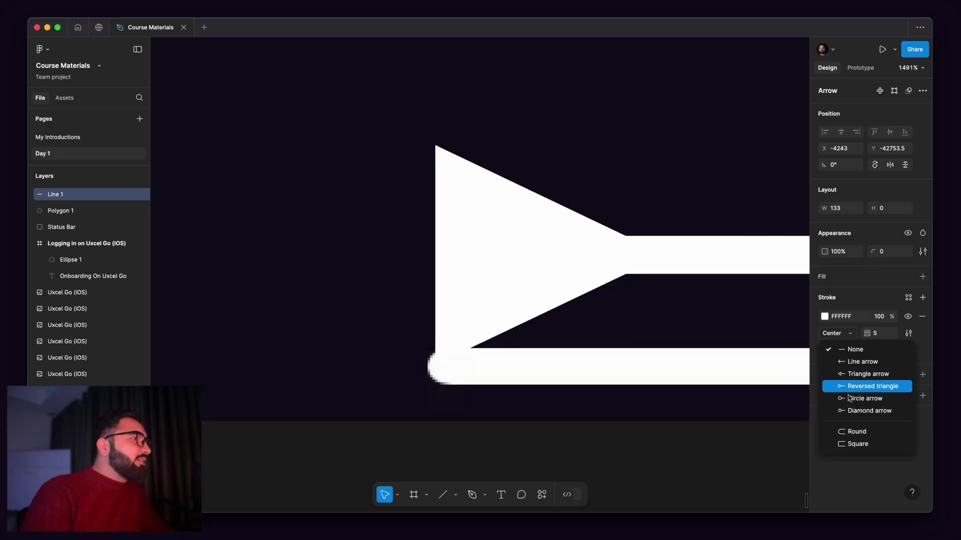
{"action": "left_click", "coordinate": [850, 435]}
{"action": "scroll", "coordinate": [532, 287], "scroll_direction": "down", "scroll_amount": 5, "text": "ctrl"}
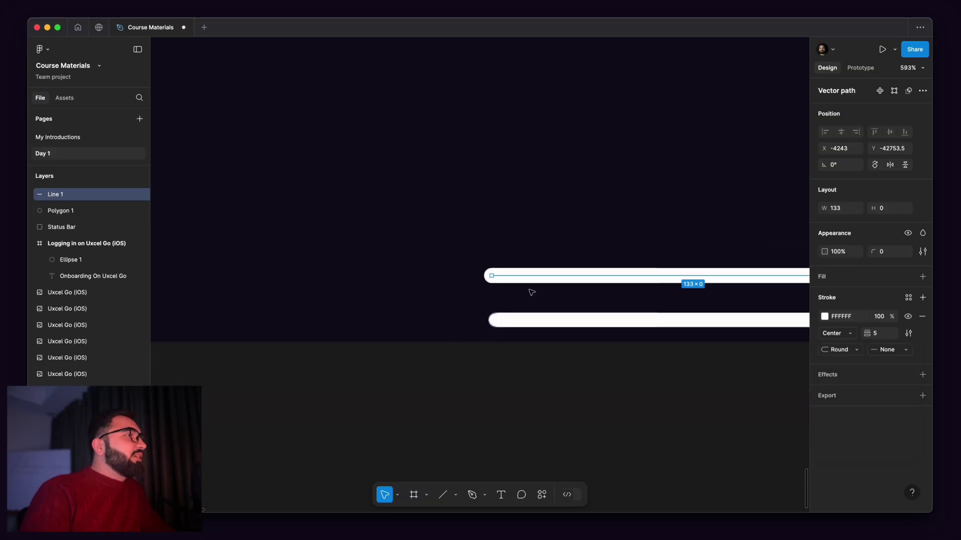
- Set the line's end point cap to Round as well
{"action": "left_click", "coordinate": [531, 287]}
{"action": "left_click_drag", "start_coordinate": [698, 290], "coordinate": [449, 291]}
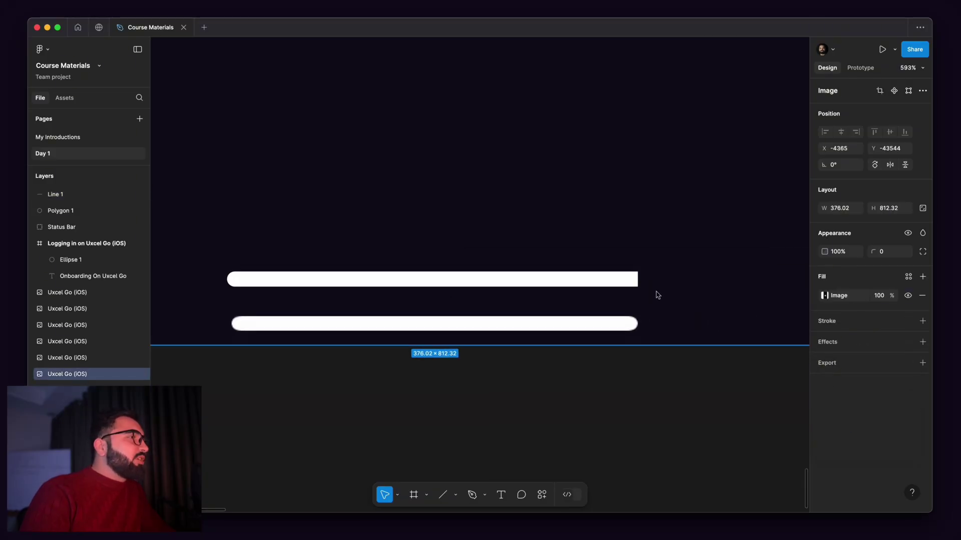
{"action": "left_click", "coordinate": [639, 278]}
{"action": "scroll", "coordinate": [624, 279], "scroll_direction": "up", "scroll_amount": 5, "text": "ctrl"}
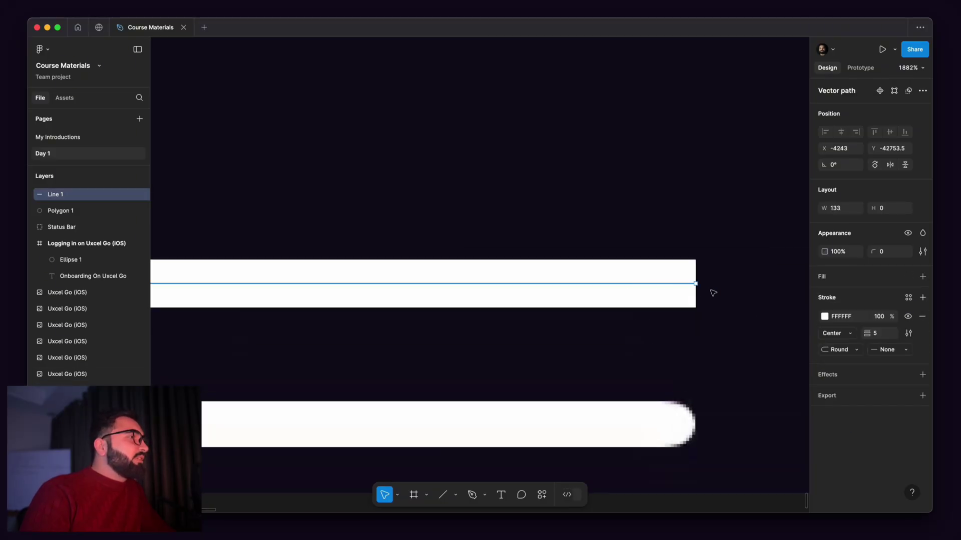
{"action": "left_click", "coordinate": [888, 349]}
{"action": "left_click", "coordinate": [875, 433]}
{"action": "scroll", "coordinate": [500, 310], "scroll_direction": "down", "scroll_amount": 5, "text": "ctrl"}
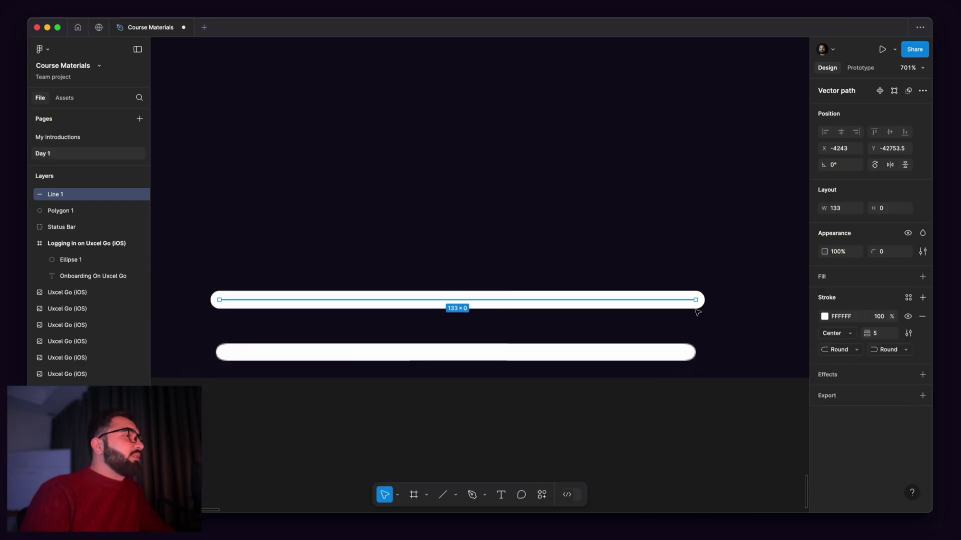
- Move the rounded line straight down over the reference home indicator, at Y -42739
{"action": "left_click", "coordinate": [515, 376]}
{"action": "scroll", "coordinate": [359, 307], "scroll_direction": "left", "scroll_amount": 3}
{"action": "scroll", "coordinate": [400, 290], "scroll_direction": "down", "scroll_amount": 1}
{"action": "left_click_drag", "start_coordinate": [467, 271], "coordinate": [471, 314]}
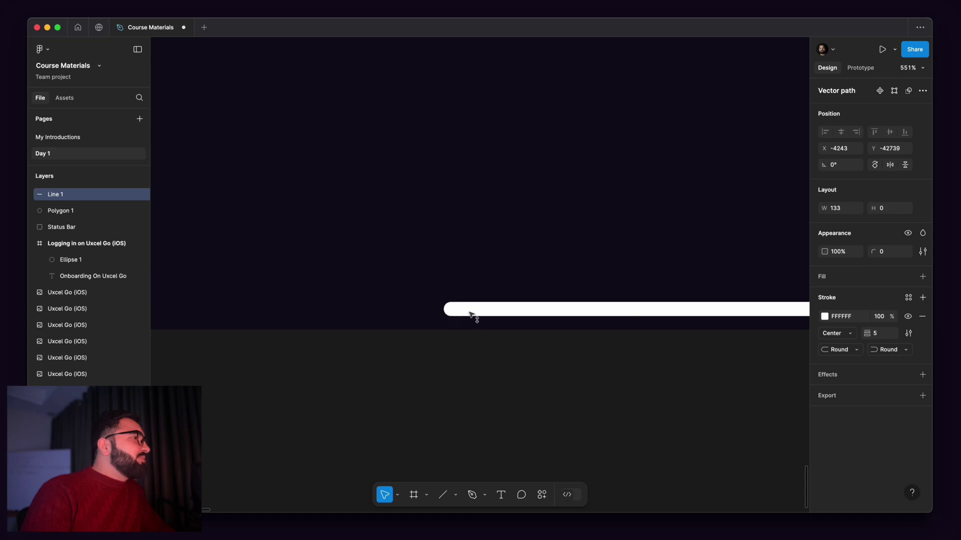
{"action": "scroll", "coordinate": [463, 268], "scroll_direction": "down", "scroll_amount": 5}
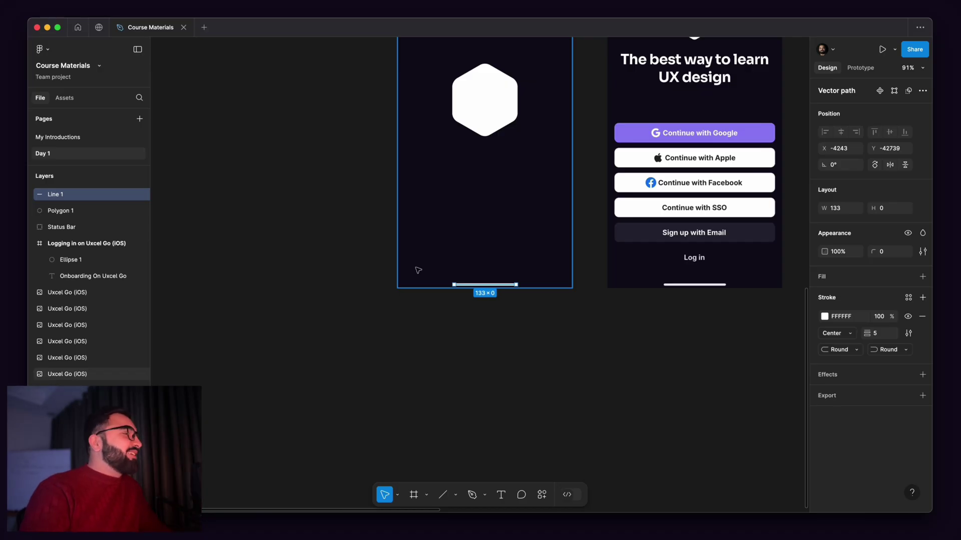
{"action": "scroll", "coordinate": [450, 440], "scroll_direction": "up", "scroll_amount": 5}
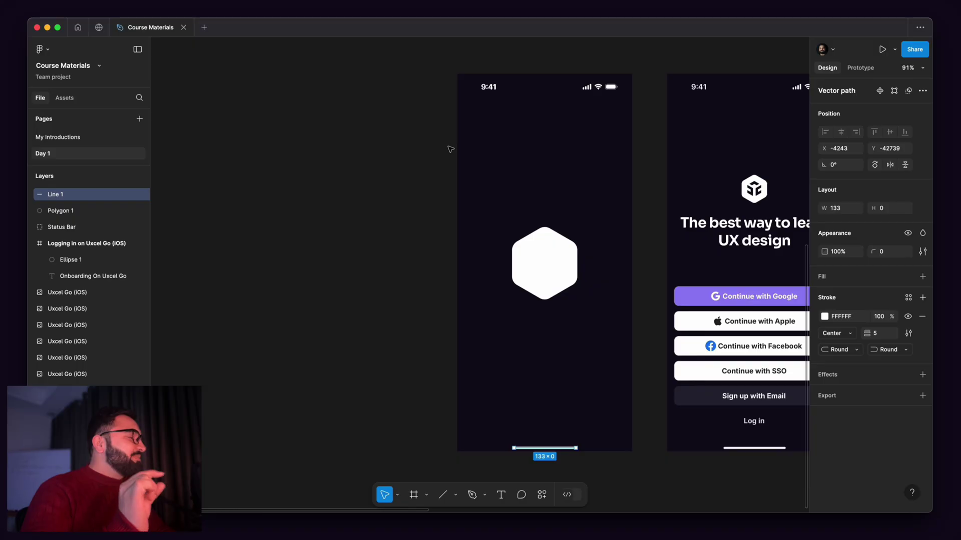
{"action": "scroll", "coordinate": [449, 150], "scroll_direction": "down", "scroll_amount": 5}
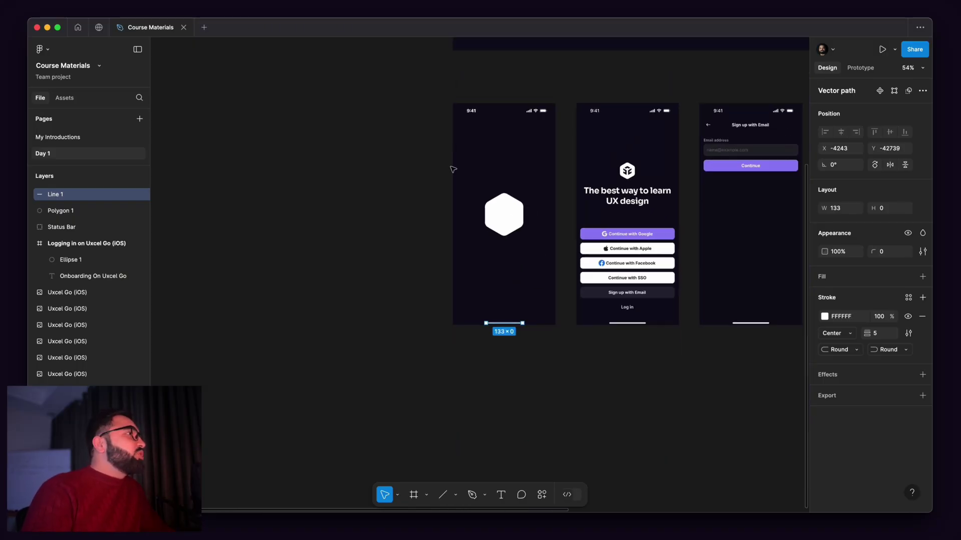
{"action": "left_click_drag", "start_coordinate": [414, 189], "coordinate": [579, 183]}
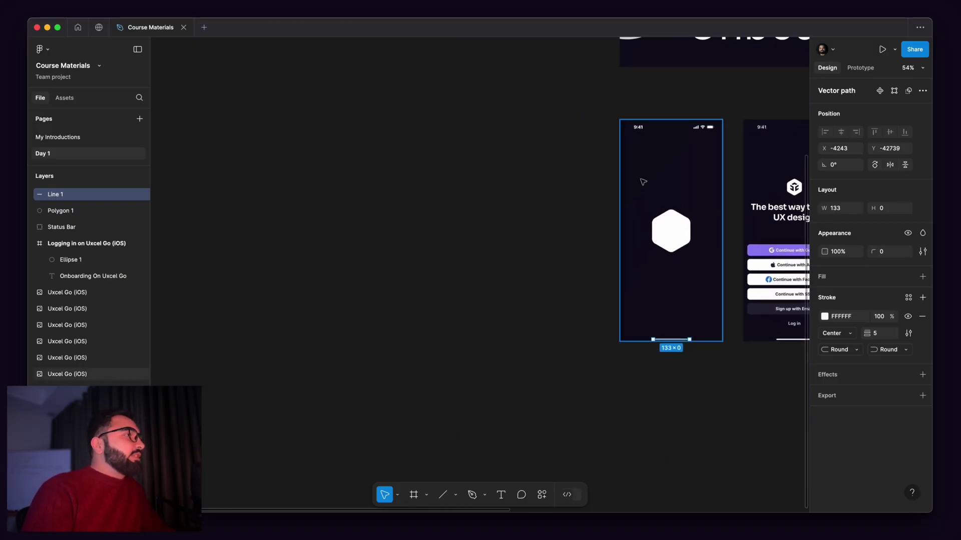
{"action": "left_click", "coordinate": [639, 159]}
{"action": "left_click_drag", "start_coordinate": [647, 158], "coordinate": [595, 158]}
{"action": "key", "text": "ctrl+z"}
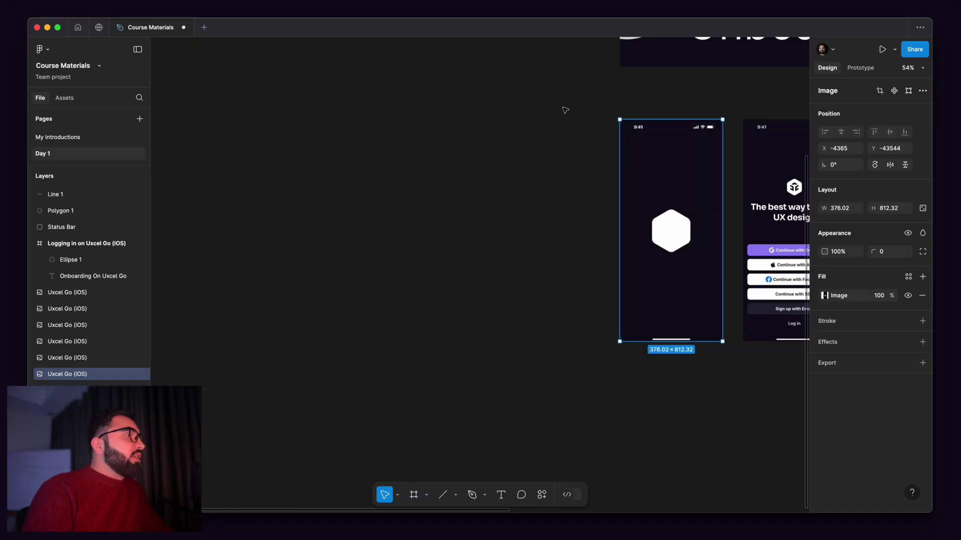
- Select the splash screen image together with its status bar, hexagon and home indicator line
{"action": "left_click_drag", "start_coordinate": [561, 107], "coordinate": [727, 359]}
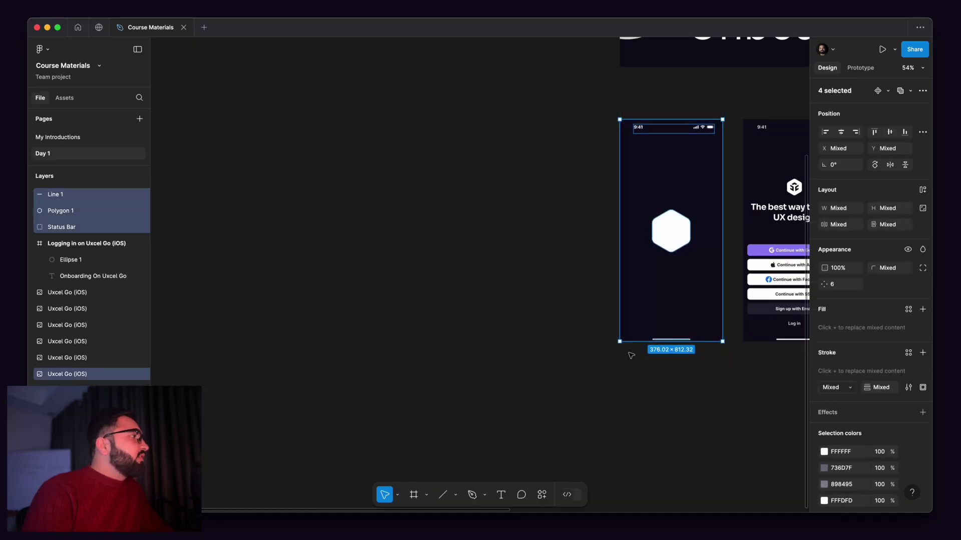
{"action": "scroll", "coordinate": [540, 235], "scroll_direction": "up", "scroll_amount": 2}
{"action": "left_click", "coordinate": [573, 181]}
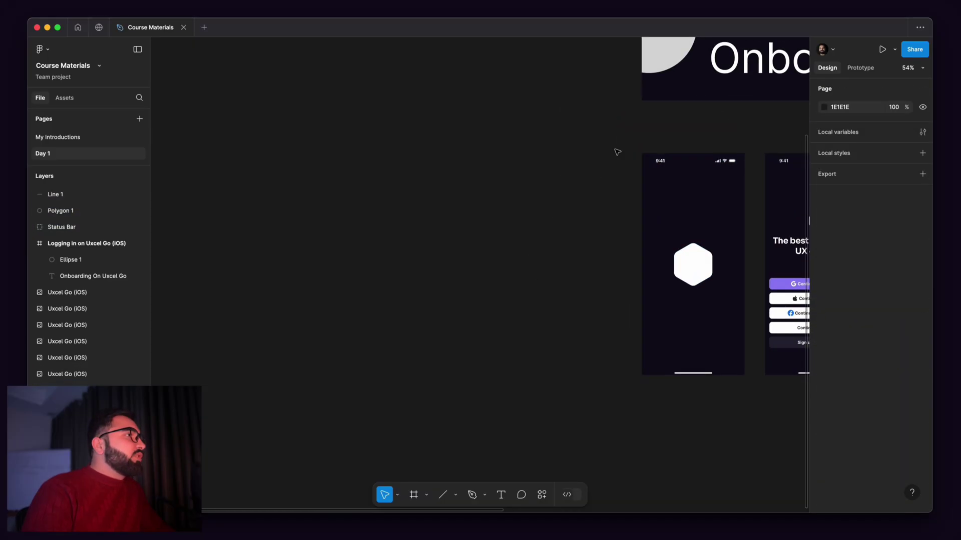
{"action": "left_click_drag", "start_coordinate": [615, 150], "coordinate": [736, 376]}
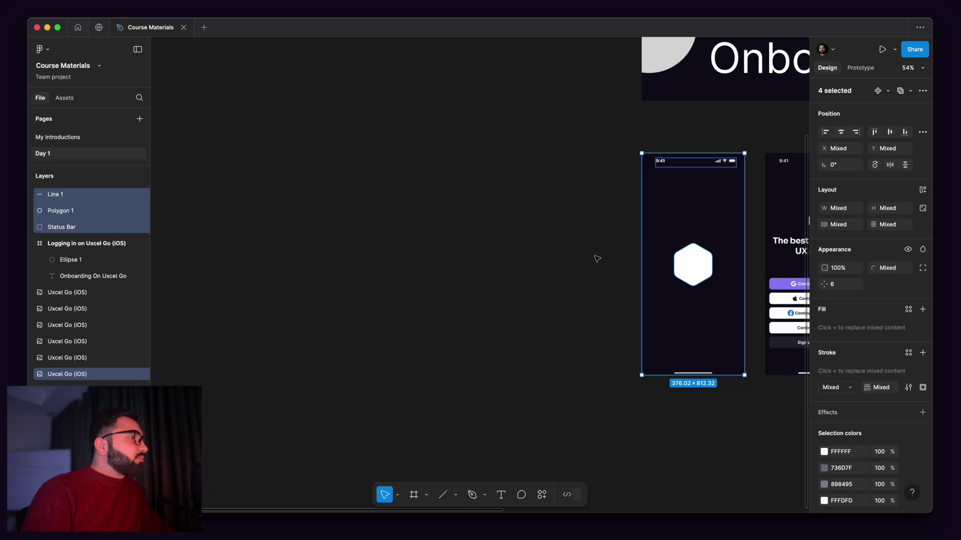
- Look through the frame size presets and create an iPhone 13 mini frame of 375 × 812
{"action": "left_click", "coordinate": [414, 496]}
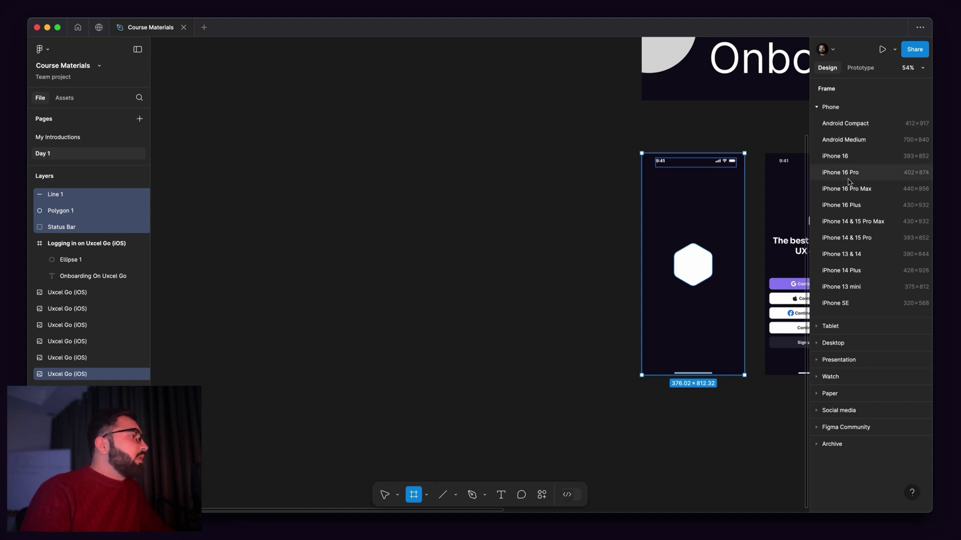
{"action": "left_click", "coordinate": [818, 107]}
{"action": "left_click", "coordinate": [818, 109]}
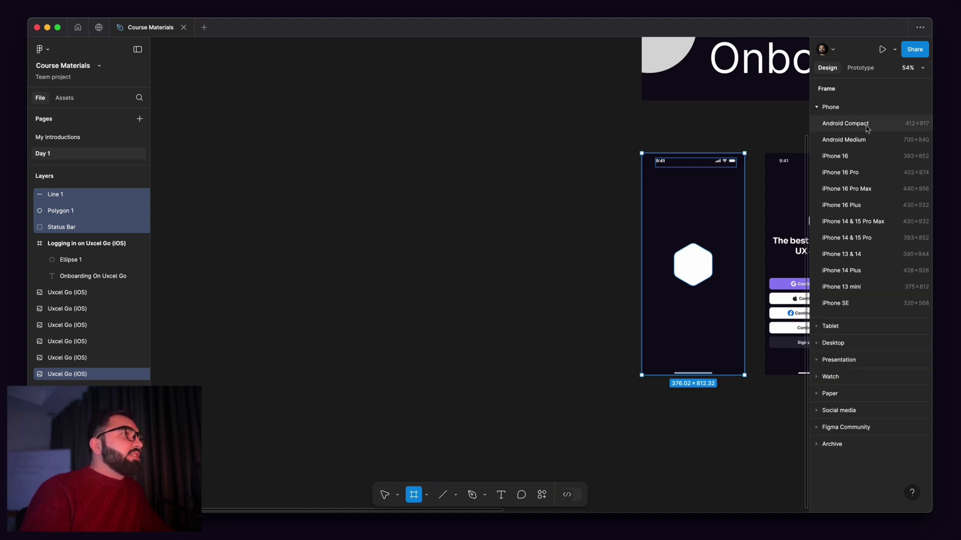
{"action": "left_click", "coordinate": [820, 328]}
{"action": "left_click", "coordinate": [817, 229]}
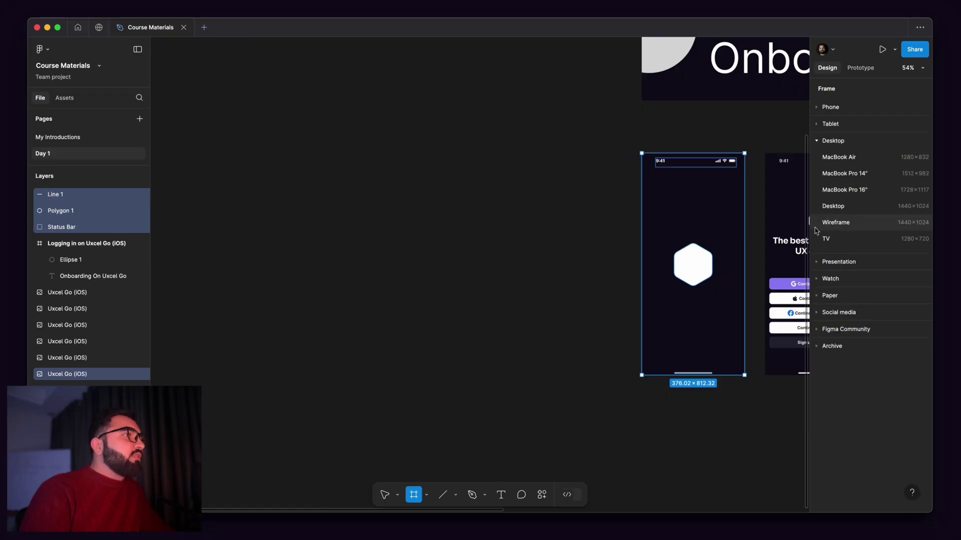
{"action": "left_click", "coordinate": [819, 263]}
{"action": "left_click", "coordinate": [822, 271]}
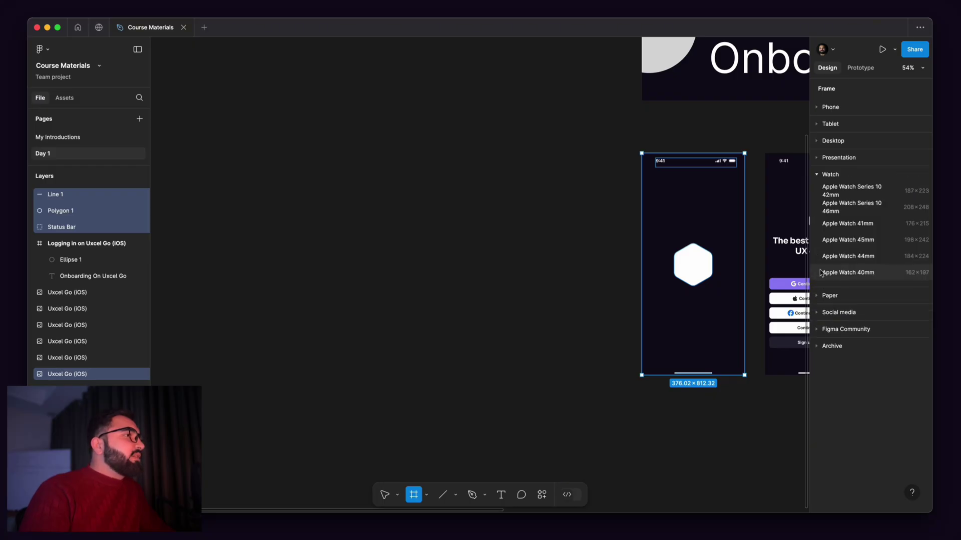
{"action": "left_click", "coordinate": [819, 112]}
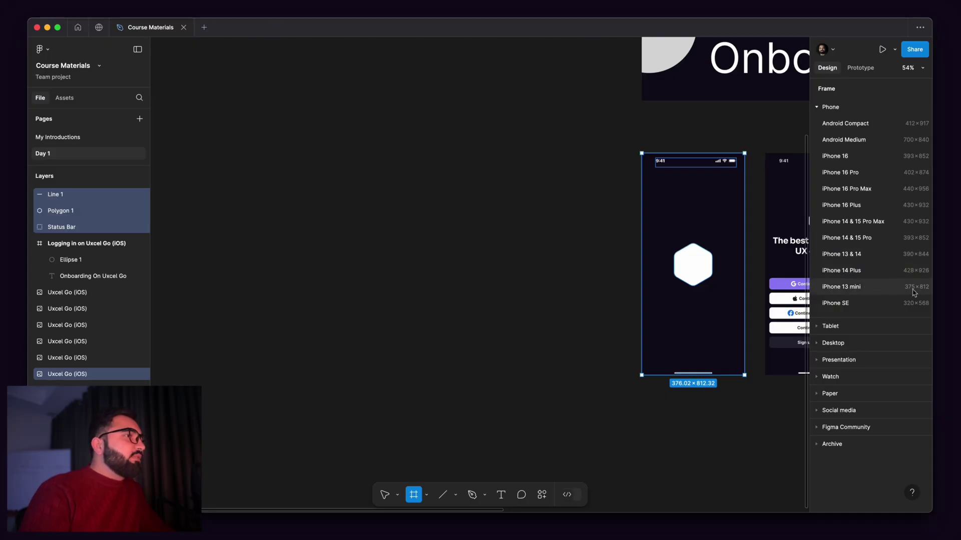
{"action": "left_click", "coordinate": [842, 286]}
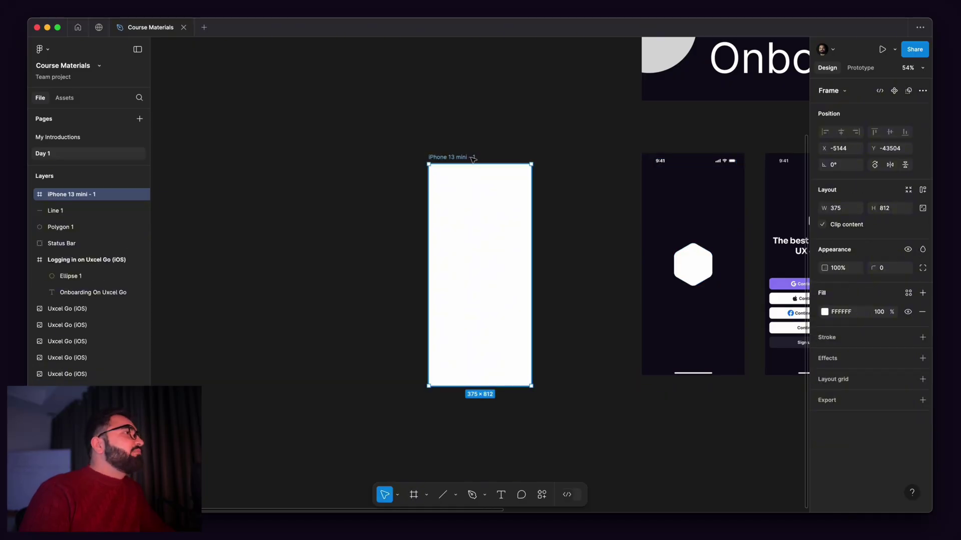
- Move the new frame to the left of the splash screen, at X -4798, Y -43551
{"action": "left_click_drag", "start_coordinate": [476, 161], "coordinate": [568, 145]}
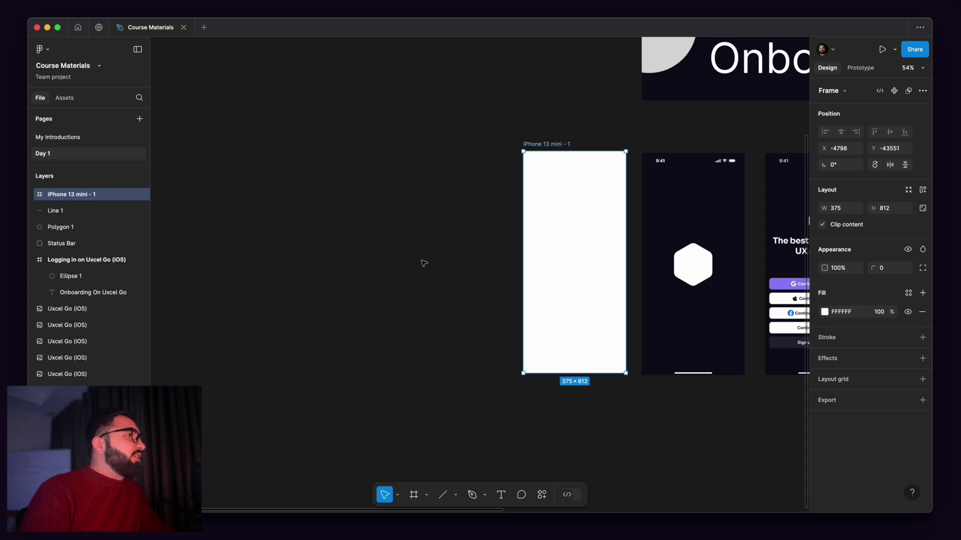
{"action": "scroll", "coordinate": [429, 261], "scroll_direction": "right", "scroll_amount": 5}
{"action": "scroll", "coordinate": [429, 261], "scroll_direction": "up", "scroll_amount": 2}
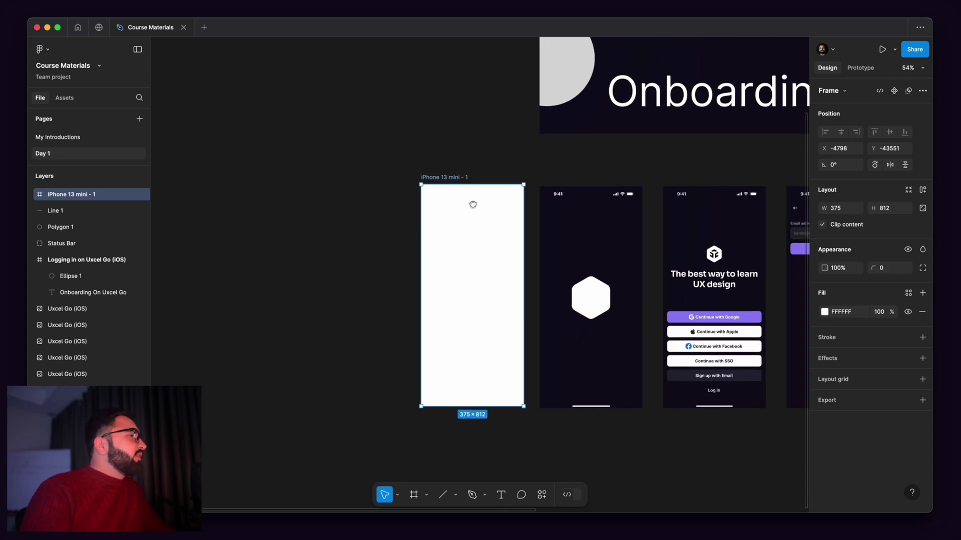
- Fill the new iPhone frame with the dark background colour 100A1E sampled from the reference splash screen
{"action": "left_click_drag", "start_coordinate": [405, 230], "coordinate": [441, 219]}
{"action": "scroll", "coordinate": [430, 205], "scroll_direction": "up", "scroll_amount": 3}
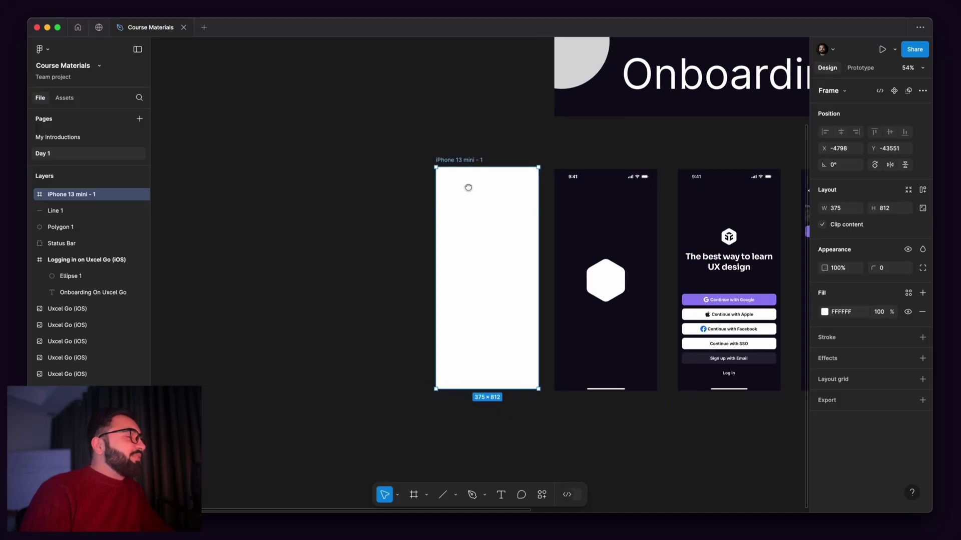
{"action": "key", "text": "Escape"}
{"action": "left_click", "coordinate": [498, 231]}
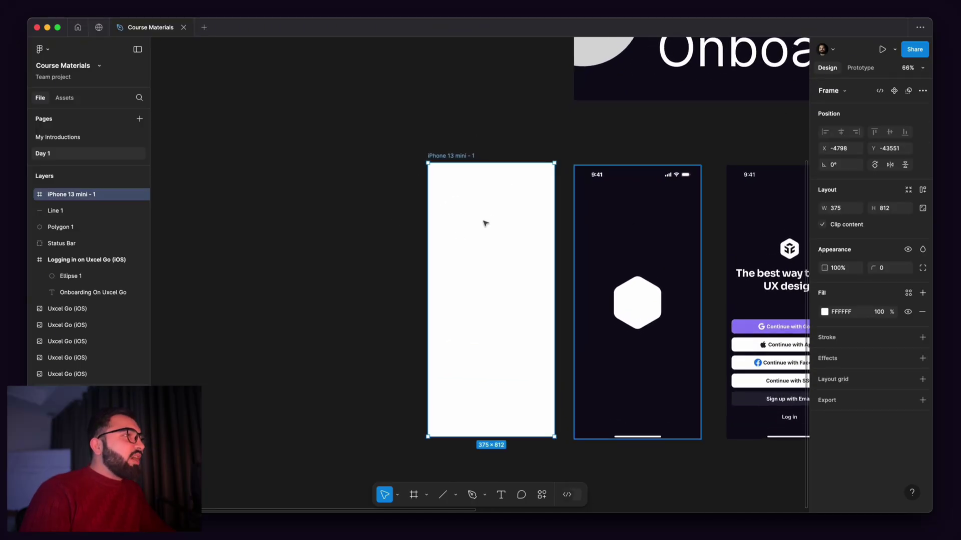
{"action": "left_click", "coordinate": [823, 312]}
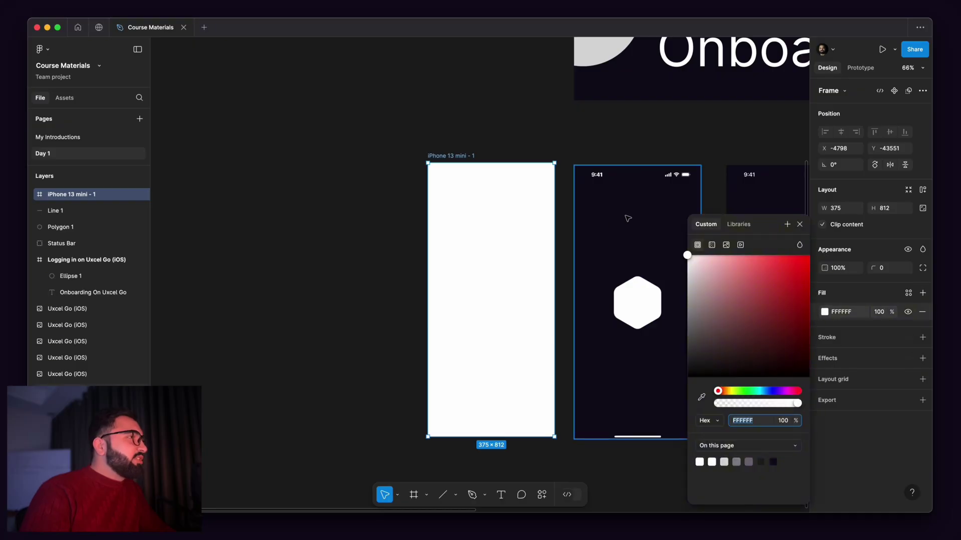
{"action": "left_click", "coordinate": [701, 397]}
{"action": "left_click", "coordinate": [616, 232]}
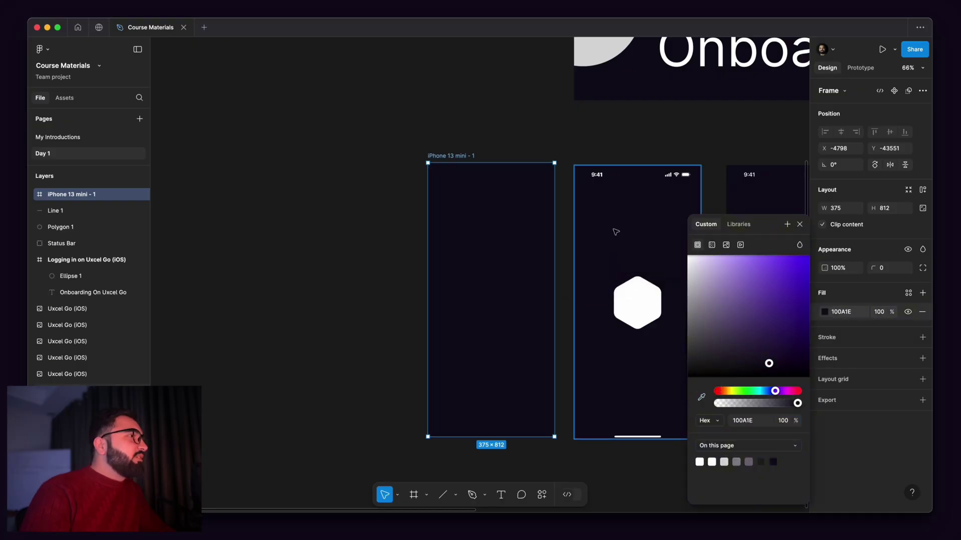
{"action": "left_click", "coordinate": [412, 196]}
- Rename the iPhone 13 mini frame as Splash Screen
{"action": "scroll", "coordinate": [399, 141], "scroll_direction": "down", "scroll_amount": 2}
{"action": "scroll", "coordinate": [377, 167], "scroll_direction": "right", "scroll_amount": 2}
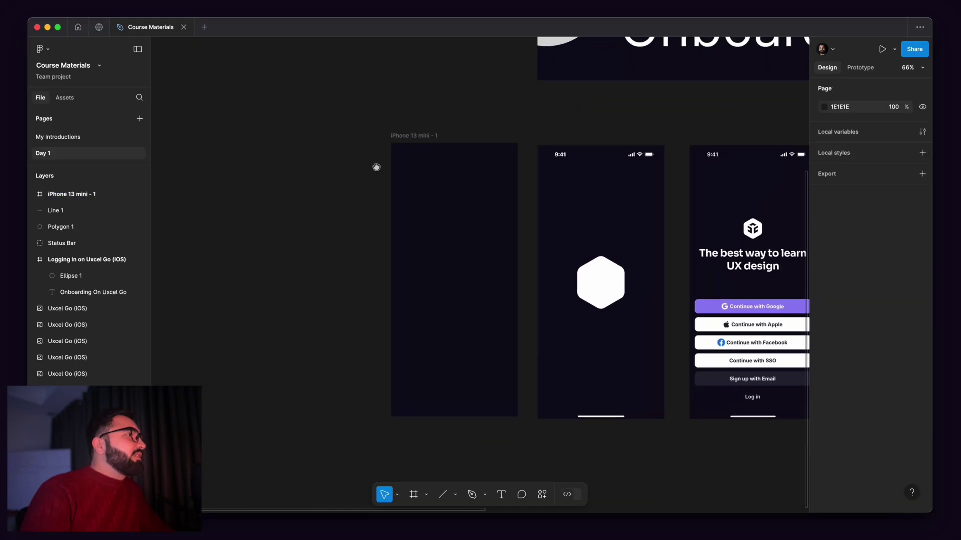
{"action": "scroll", "coordinate": [376, 167], "scroll_direction": "up", "scroll_amount": 1}
{"action": "scroll", "coordinate": [376, 167], "scroll_direction": "right", "scroll_amount": 1}
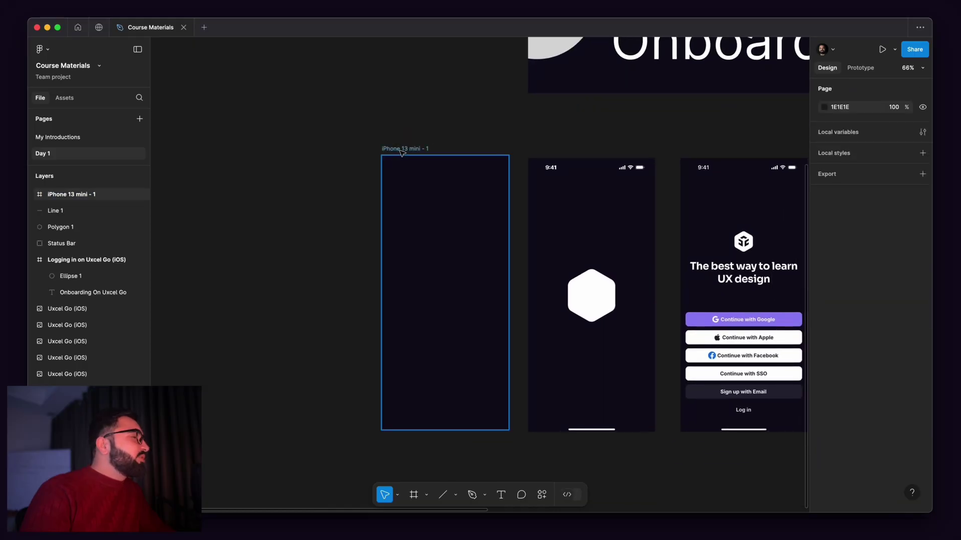
{"action": "double_click", "coordinate": [400, 149]}
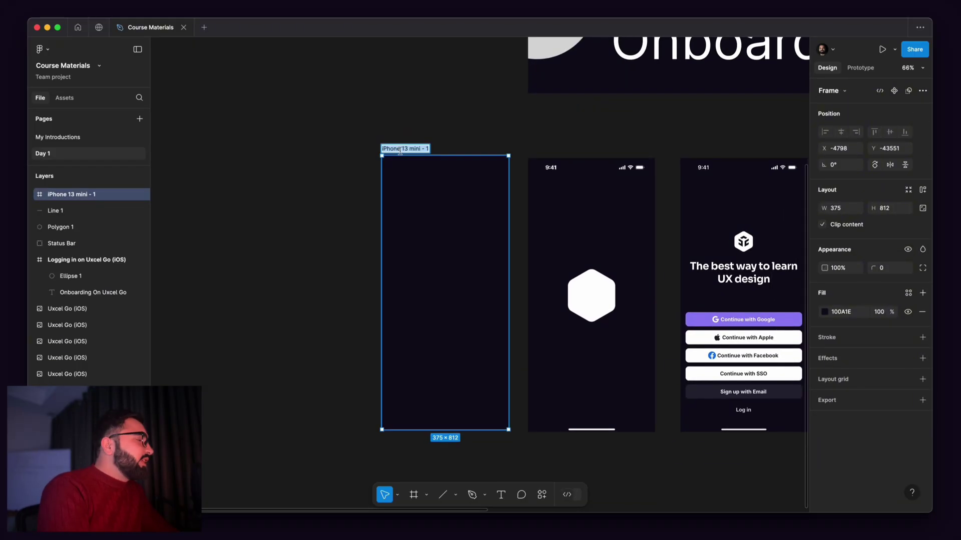
{"action": "type", "text": "Splash"}
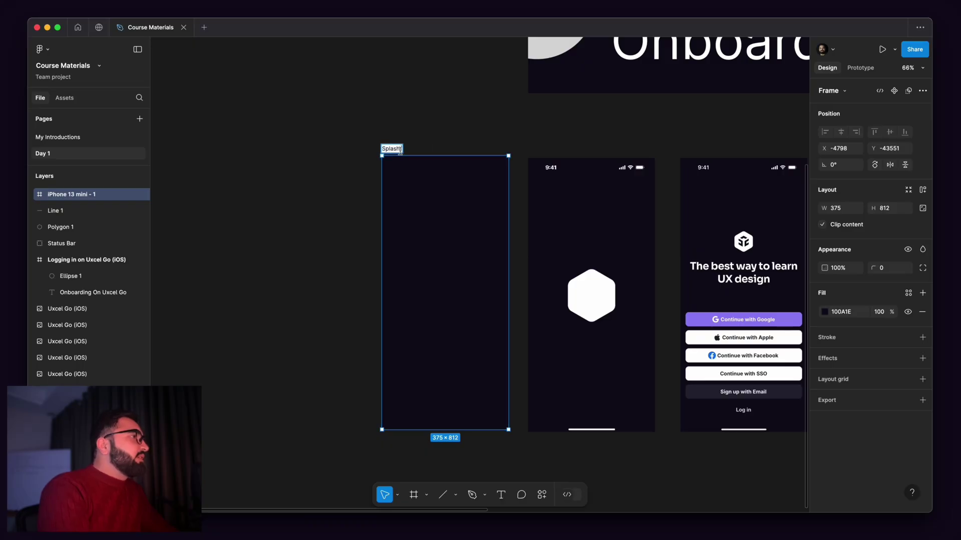
{"action": "type", "text": " Screen"}
{"action": "key", "text": "Return"}
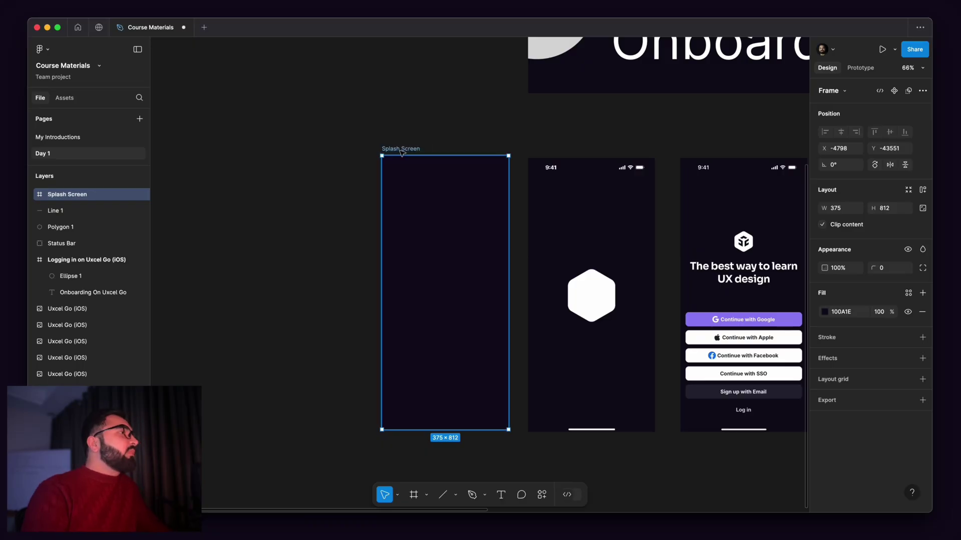
- Select the line, hexagon and status bar without the reference image, move them into the Splash Screen frame and check their placement
{"action": "scroll", "coordinate": [506, 124], "scroll_direction": "down", "scroll_amount": 1}
{"action": "left_click_drag", "start_coordinate": [518, 106], "coordinate": [639, 424]}
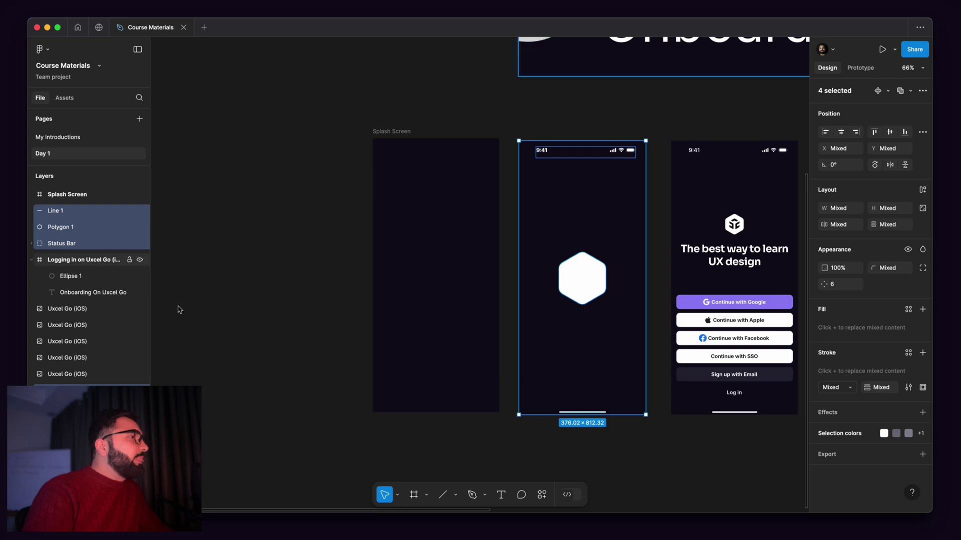
{"action": "left_click", "coordinate": [617, 208], "text": "shift"}
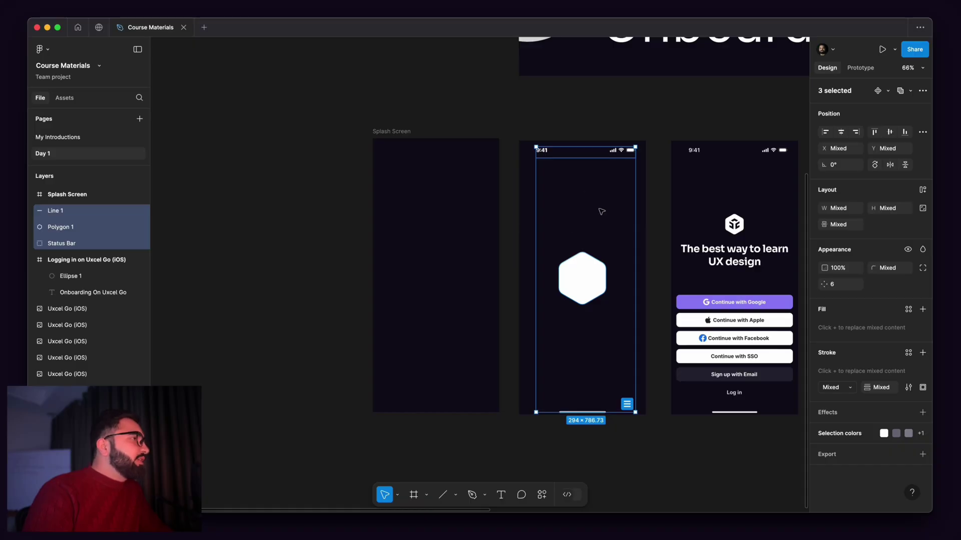
{"action": "scroll", "coordinate": [625, 206], "scroll_direction": "left", "scroll_amount": 3}
{"action": "left_click_drag", "start_coordinate": [665, 197], "coordinate": [518, 194]}
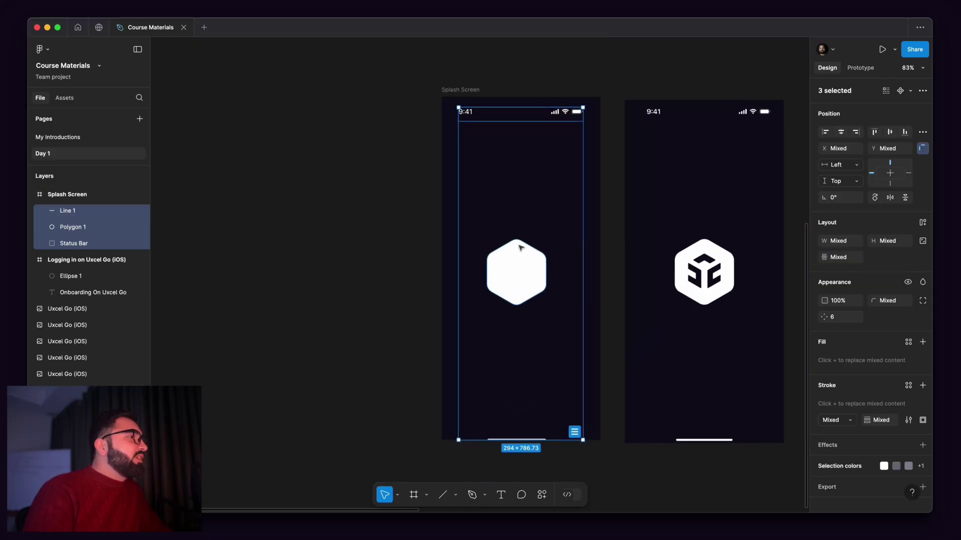
{"action": "scroll", "coordinate": [534, 338], "scroll_direction": "up", "scroll_amount": 5}
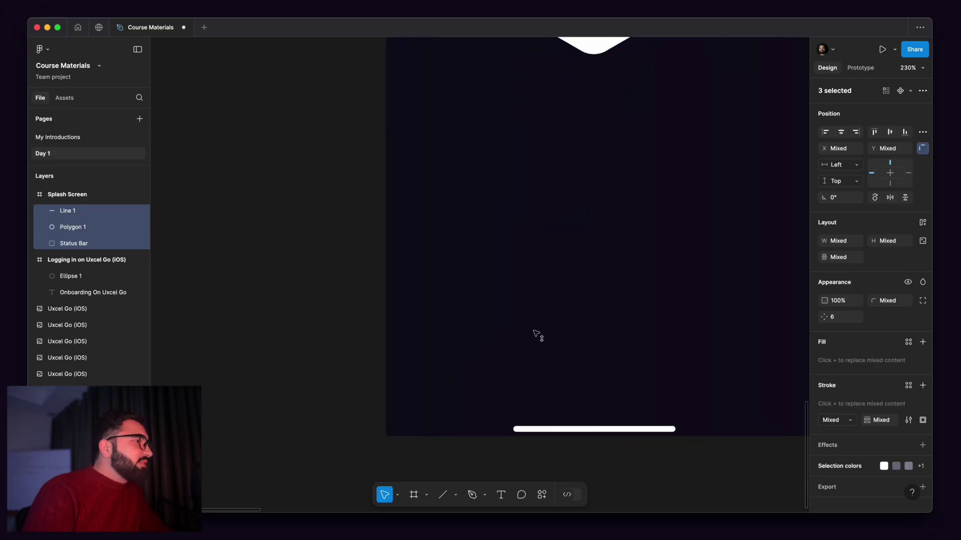
{"action": "scroll", "coordinate": [534, 335], "scroll_direction": "down", "scroll_amount": 4}
{"action": "scroll", "coordinate": [534, 335], "scroll_direction": "down", "scroll_amount": 3}
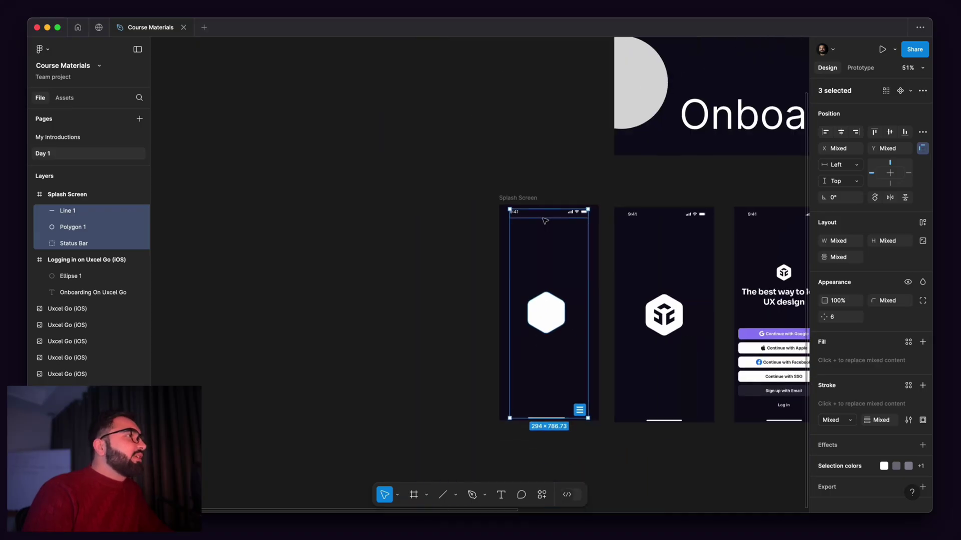
{"action": "scroll", "coordinate": [542, 280], "scroll_direction": "up", "scroll_amount": 5}
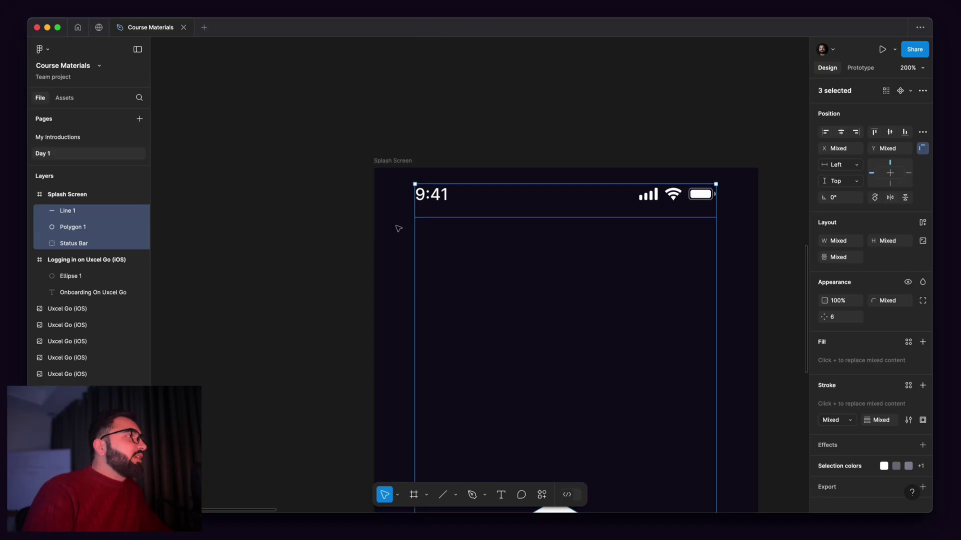
{"action": "scroll", "coordinate": [398, 229], "scroll_direction": "down", "scroll_amount": 4}
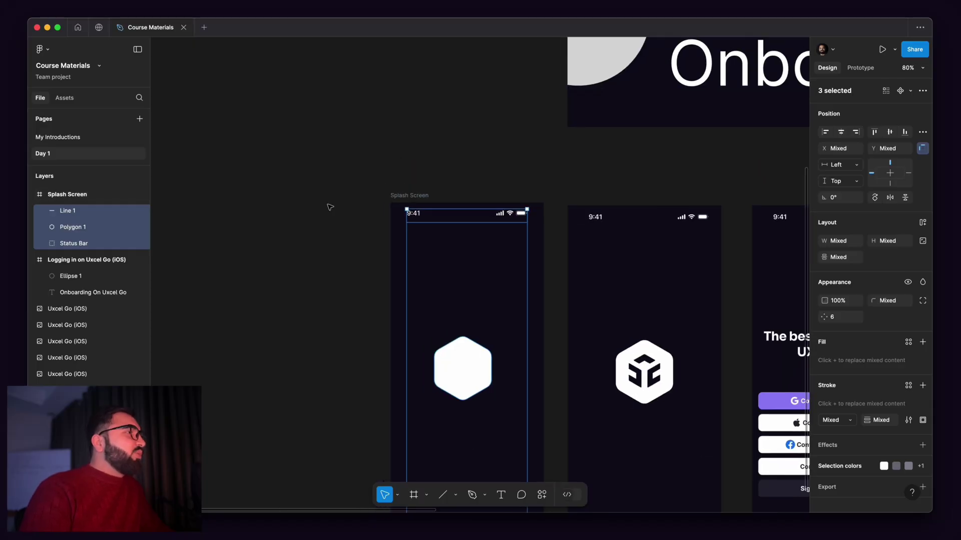
- Delete the reference splash screen image beside the Splash Screen frame
{"action": "left_click", "coordinate": [331, 187]}
{"action": "scroll", "coordinate": [345, 296], "scroll_direction": "down", "scroll_amount": 2}
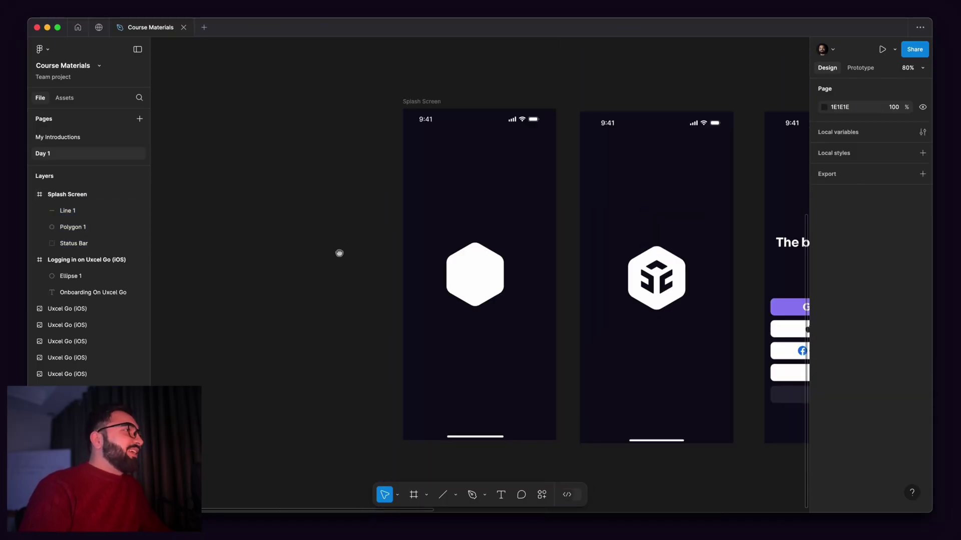
{"action": "left_click", "coordinate": [600, 234]}
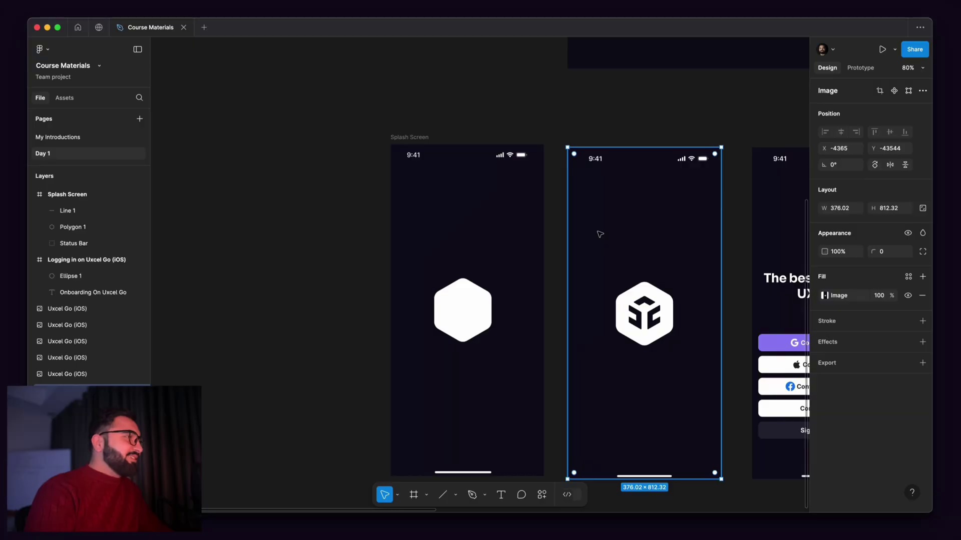
{"action": "key", "text": "Delete"}
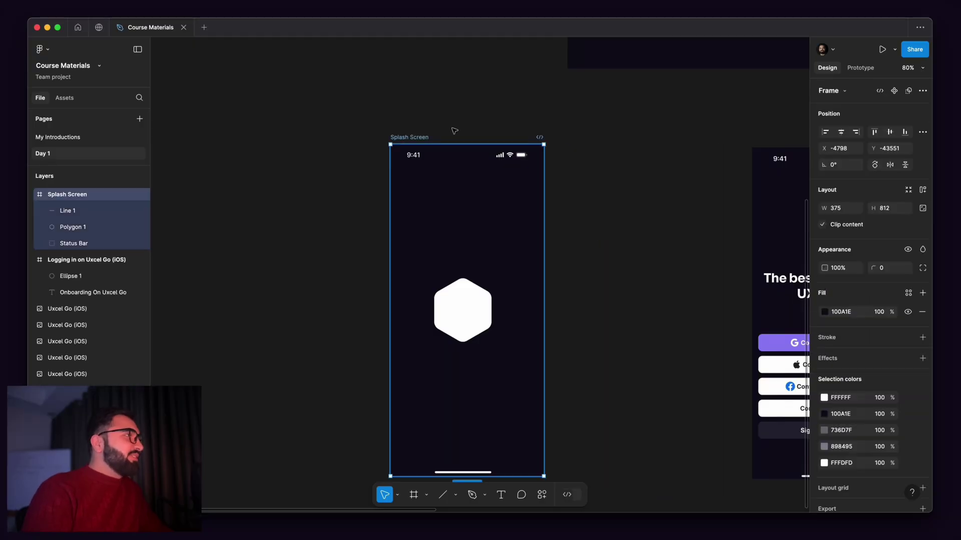